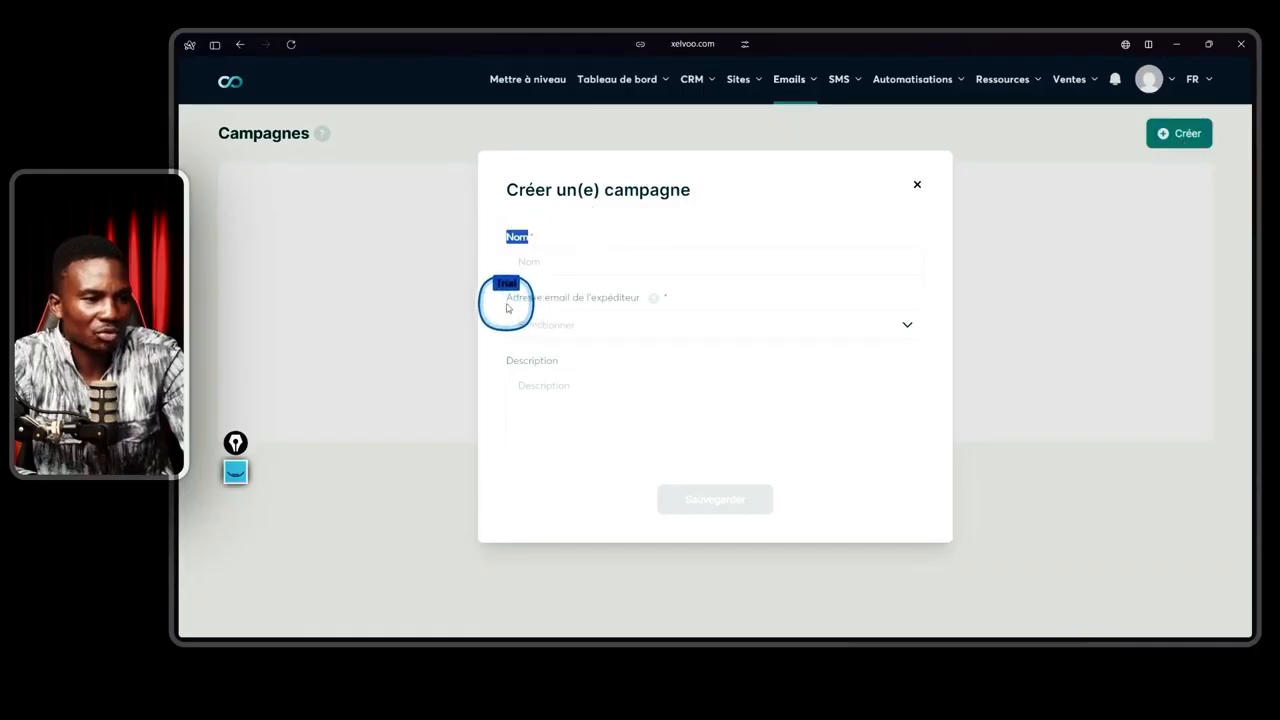
Name the new campaign "Campagne Conversion Produit Digital" using the copied text.
left_click_drag(507, 298, 646, 305)
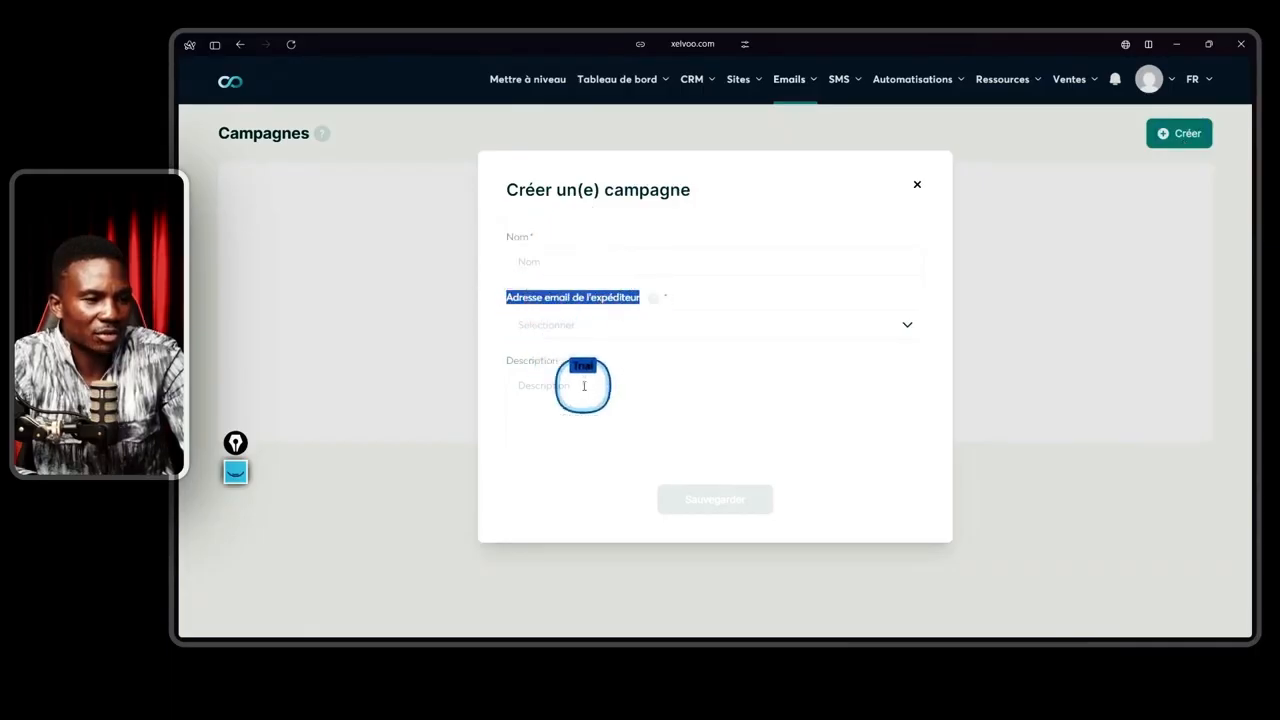
left_click_drag(508, 361, 546, 361)
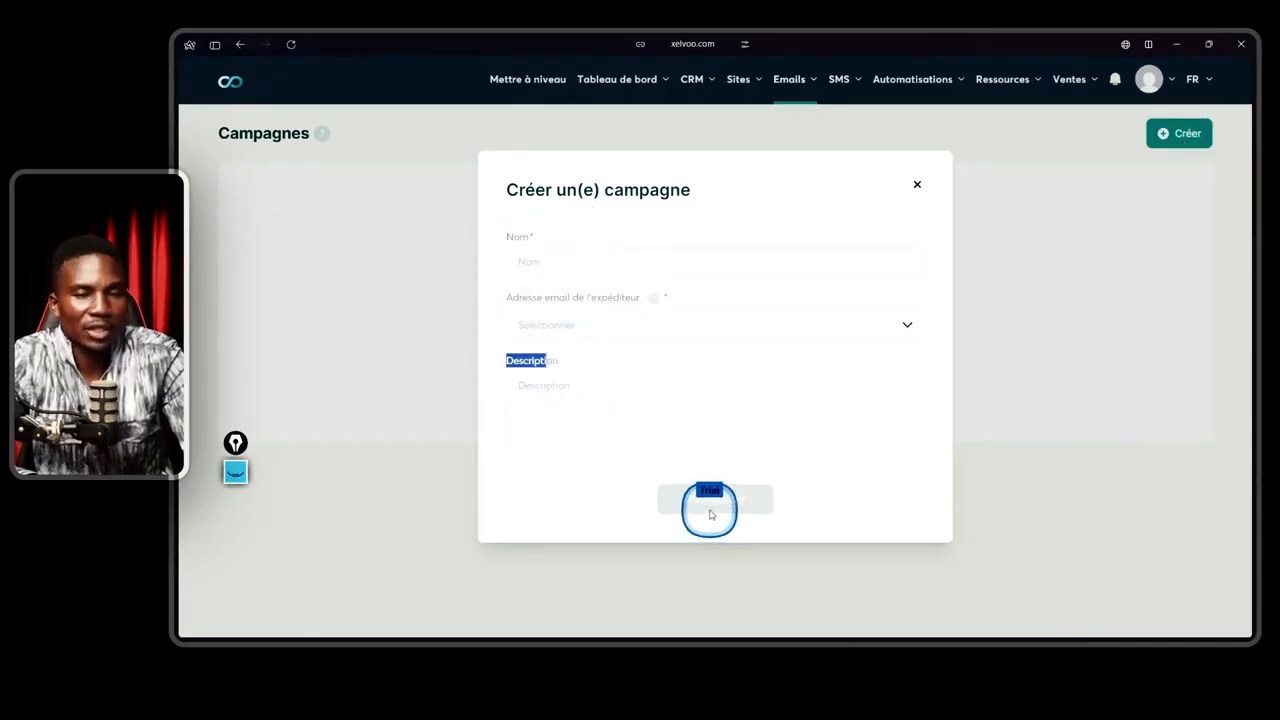
left_click(587, 260)
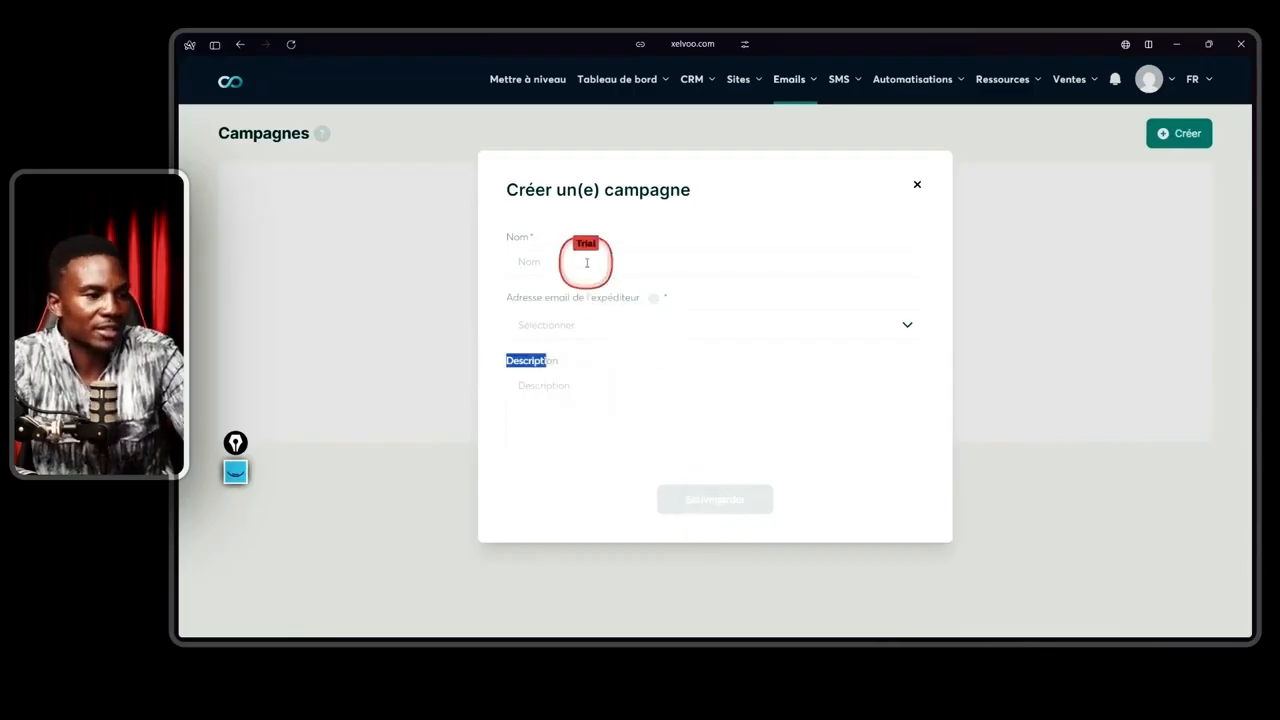
key("super+v")
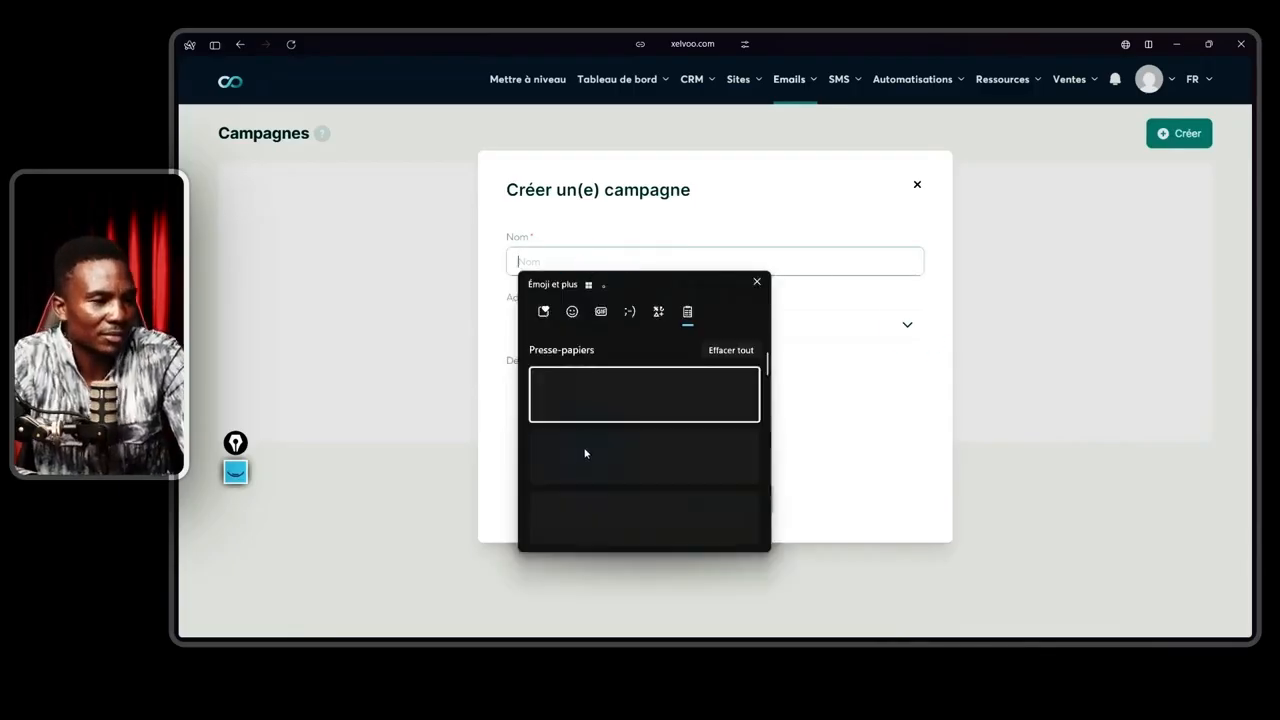
left_click(620, 393)
Choose the shop's support address as sender, paste the description starting "Campagne email destinée à relancer automatiquement les prospects", and save the campaign.
left_click(902, 326)
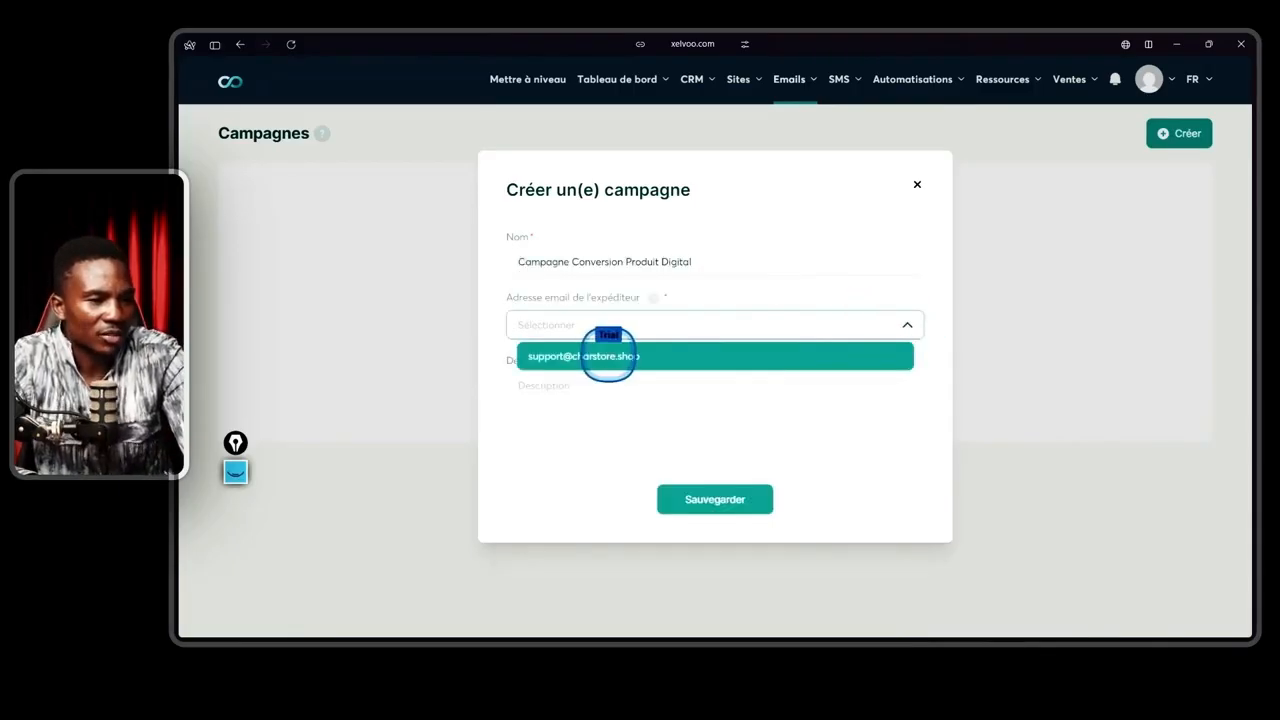
left_click(610, 356)
left_click(556, 395)
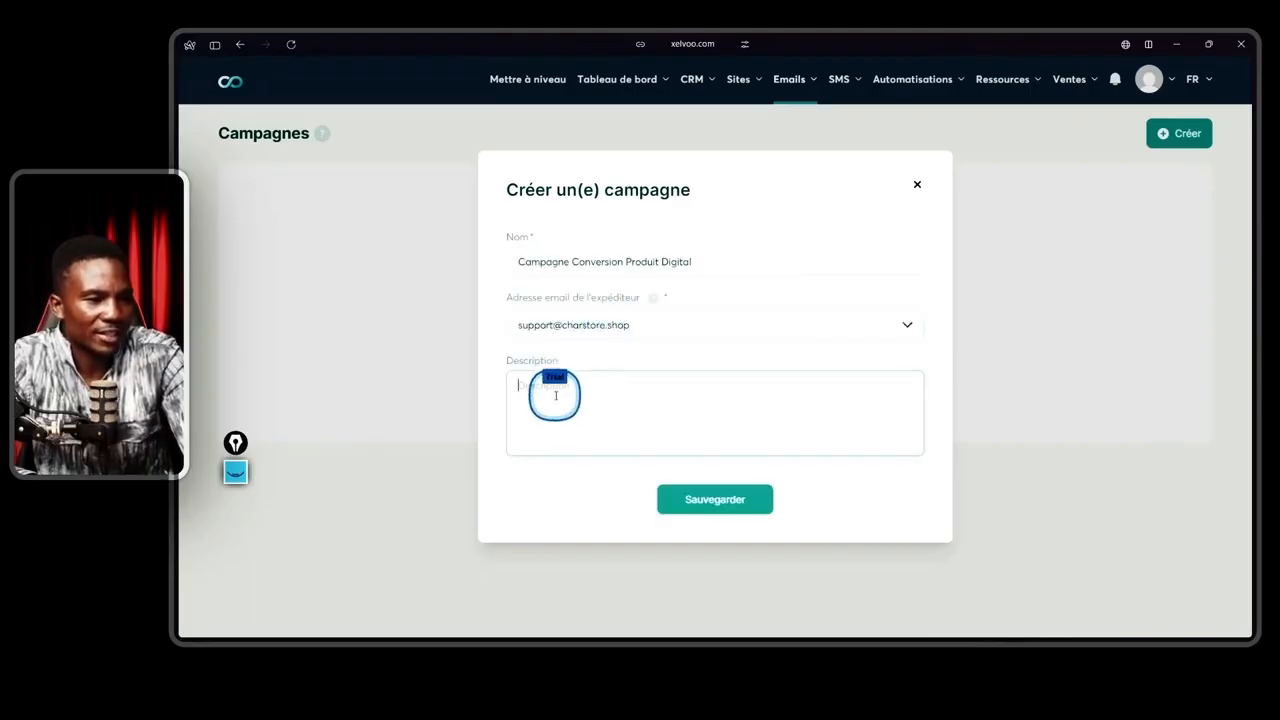
key("super+v")
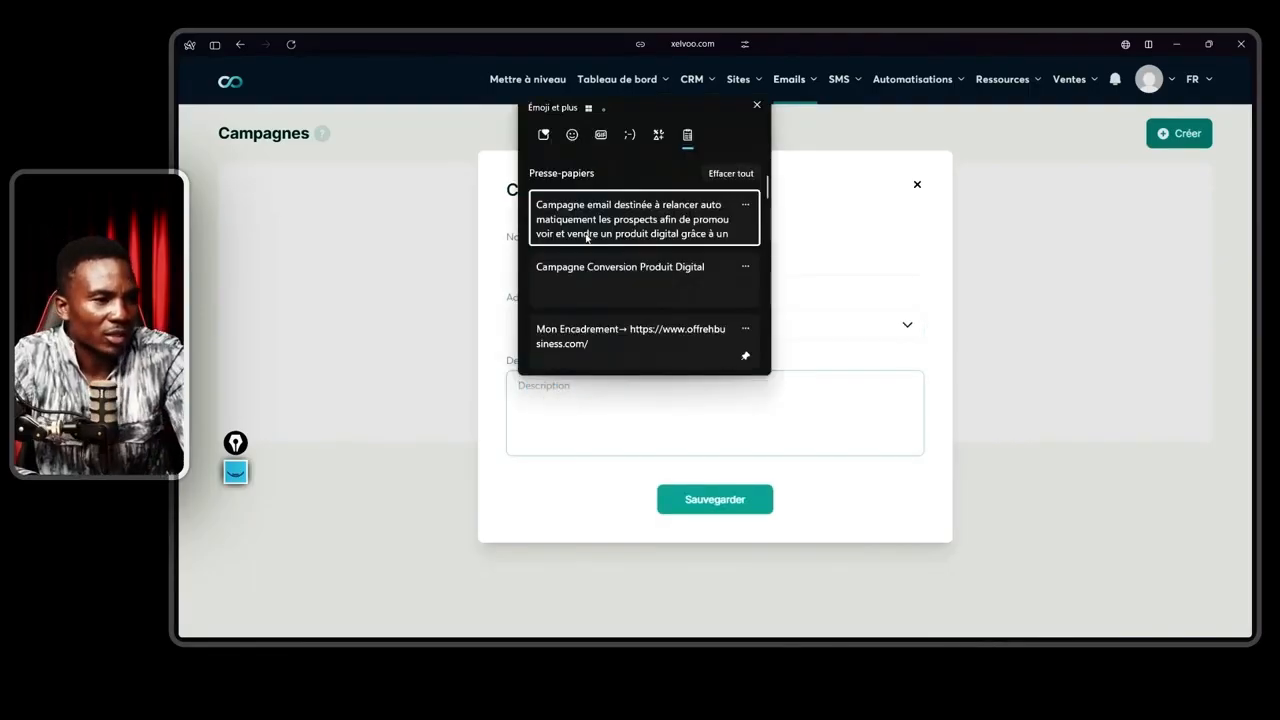
left_click(586, 222)
left_click(718, 505)
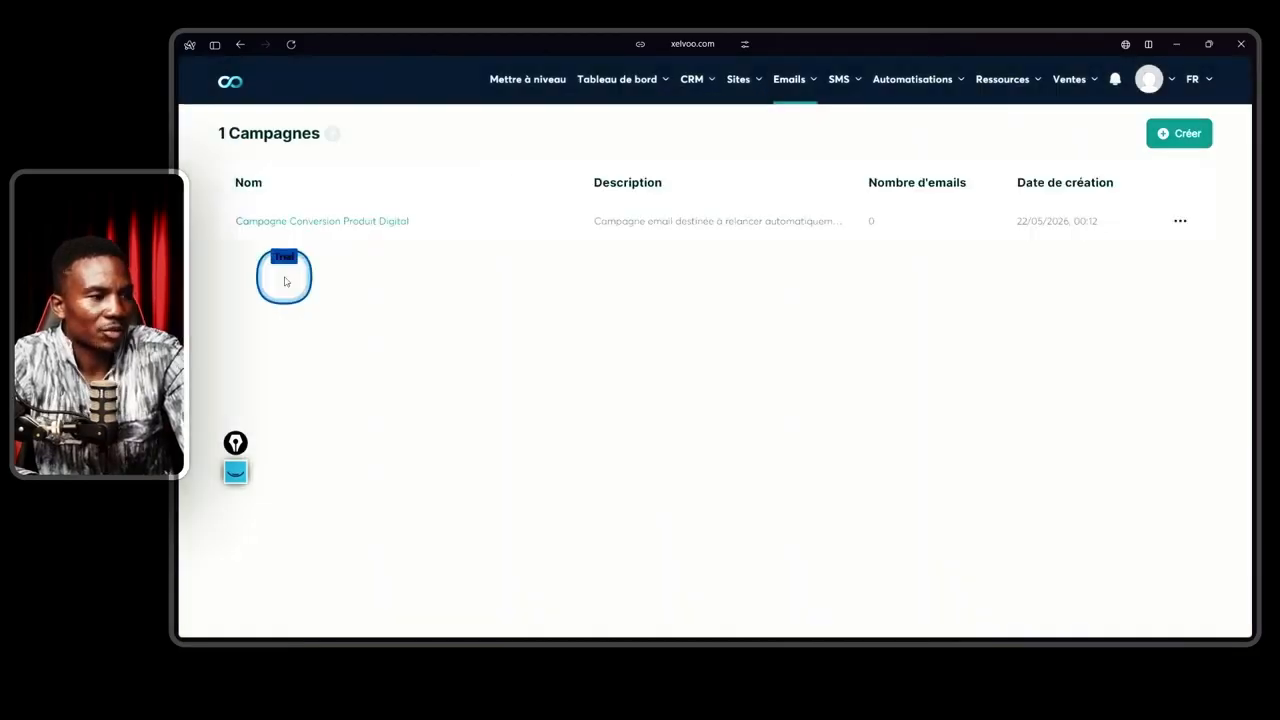
Open the campaign Campagne Conversion Produit Digital and start creating a new email step in it.
left_click(369, 229)
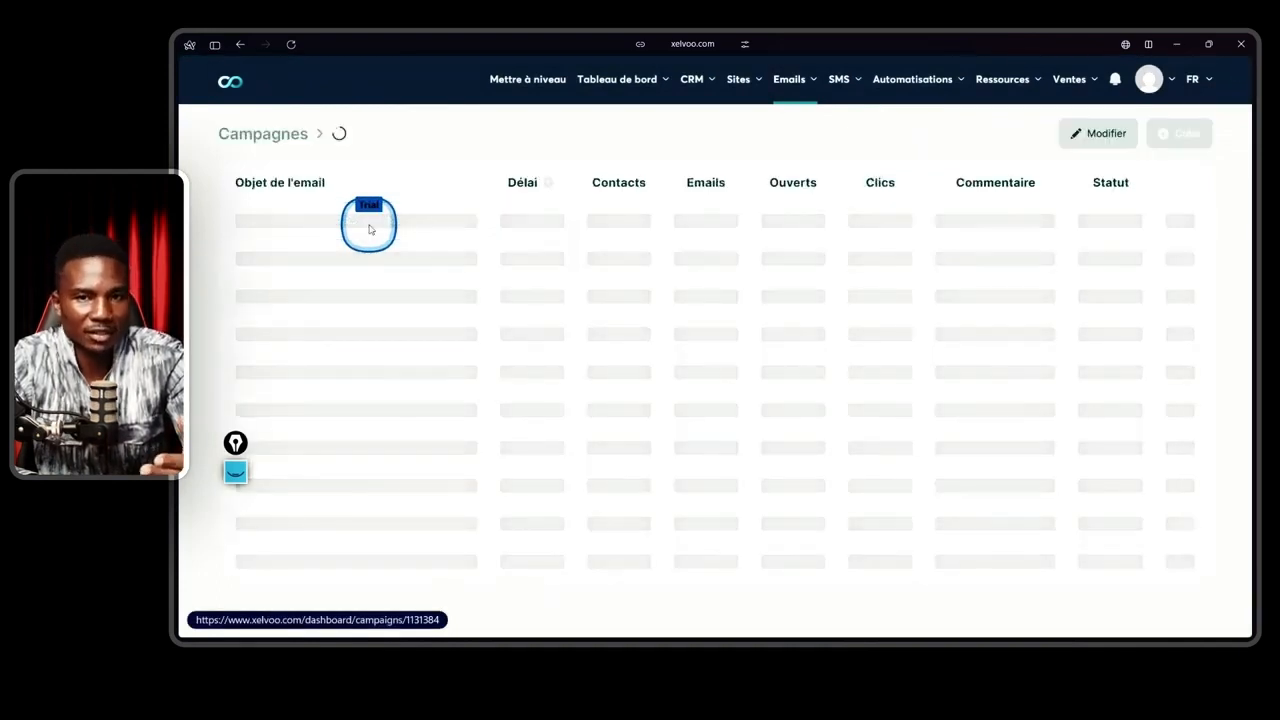
left_click_drag(334, 136, 614, 136)
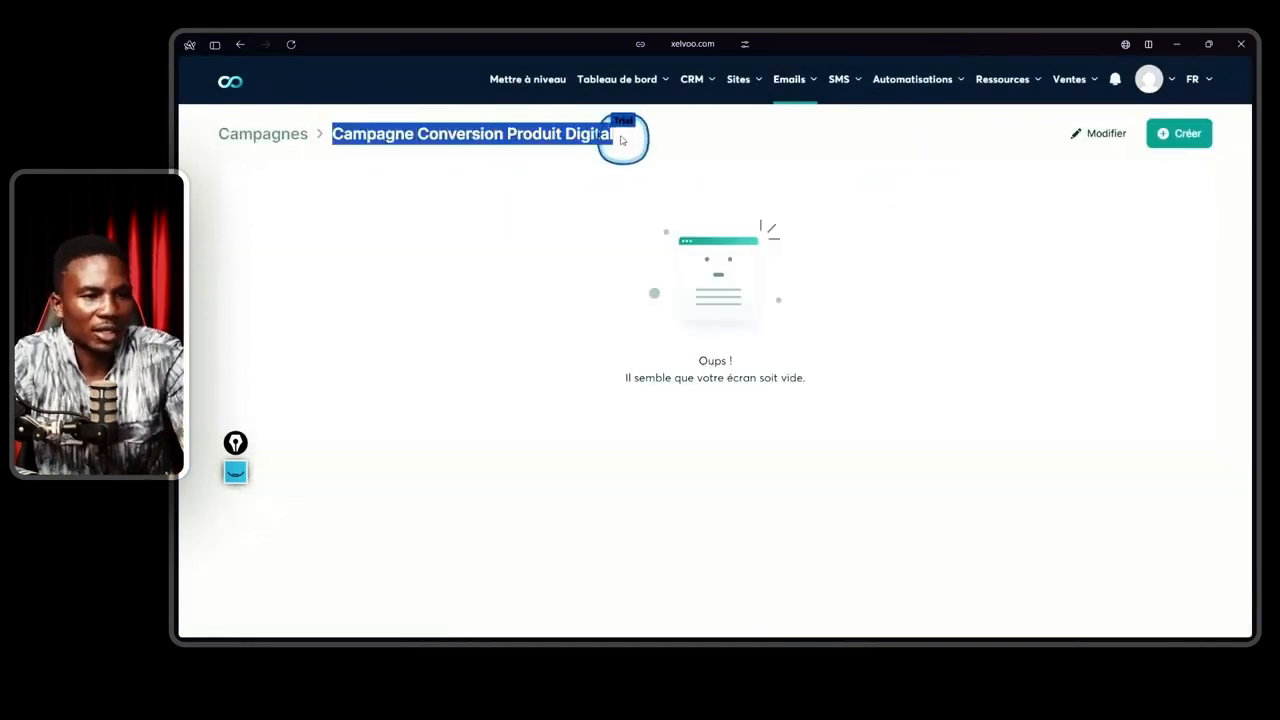
left_click(1190, 134)
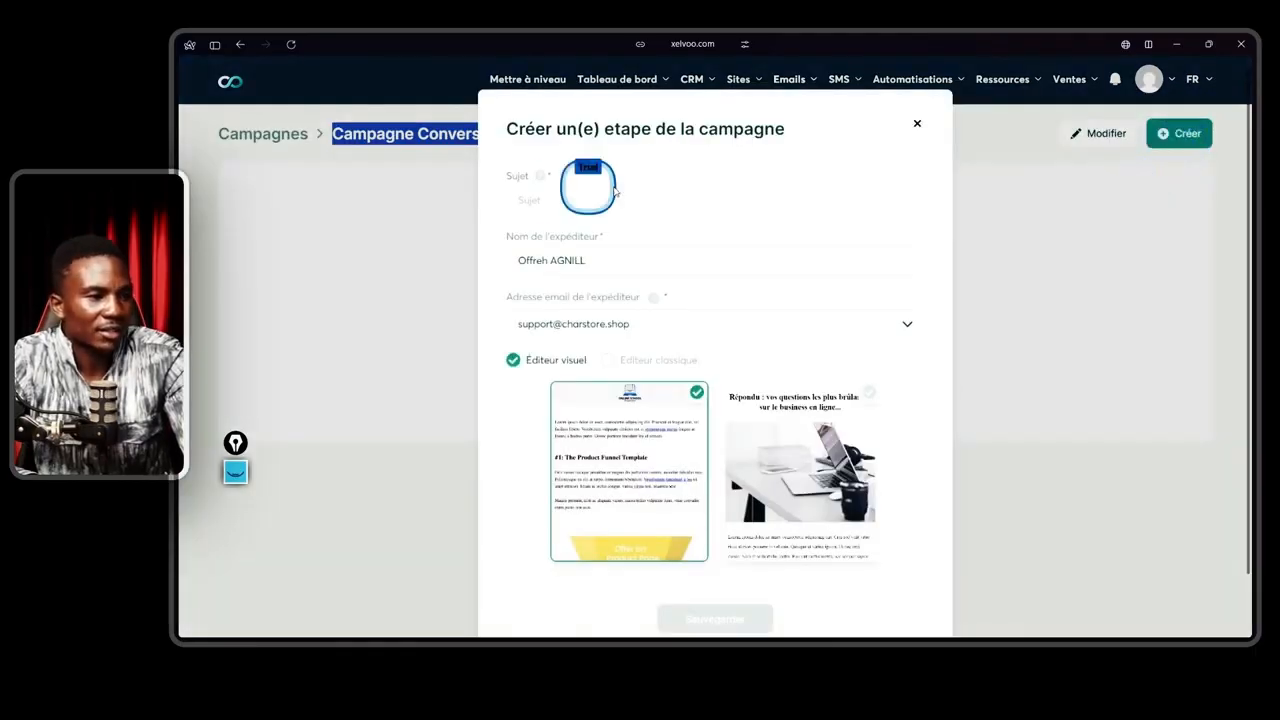
left_click_drag(506, 181, 536, 180)
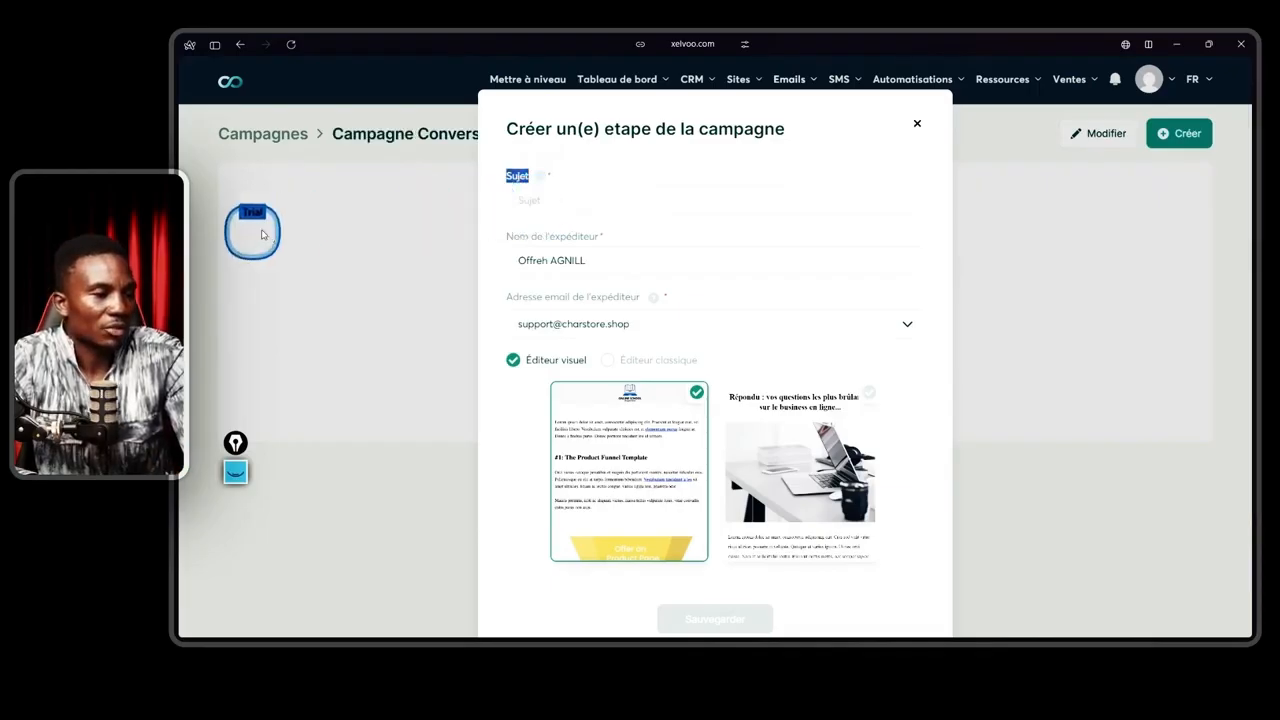
Switch to the resources page and examine the digital product links and the ready-to-send campaign emails.
mouse_move(205, 238)
left_click(215, 370)
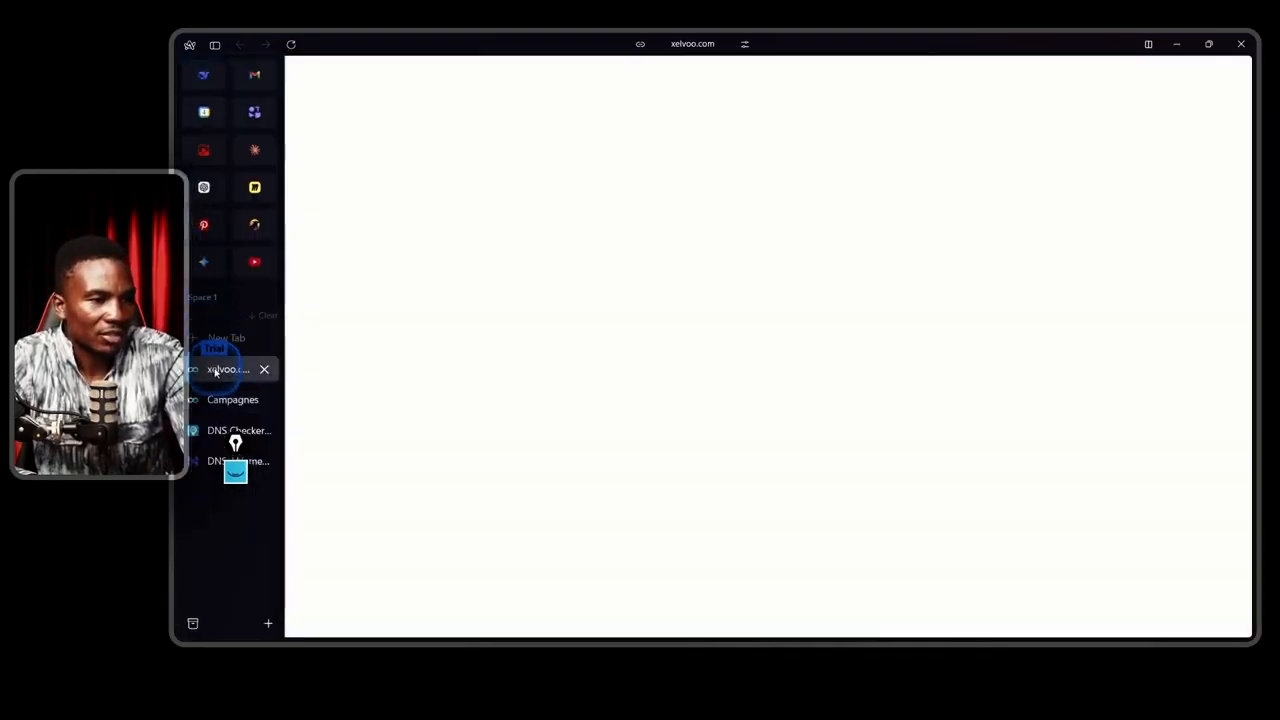
scroll(631, 341, "up", 7)
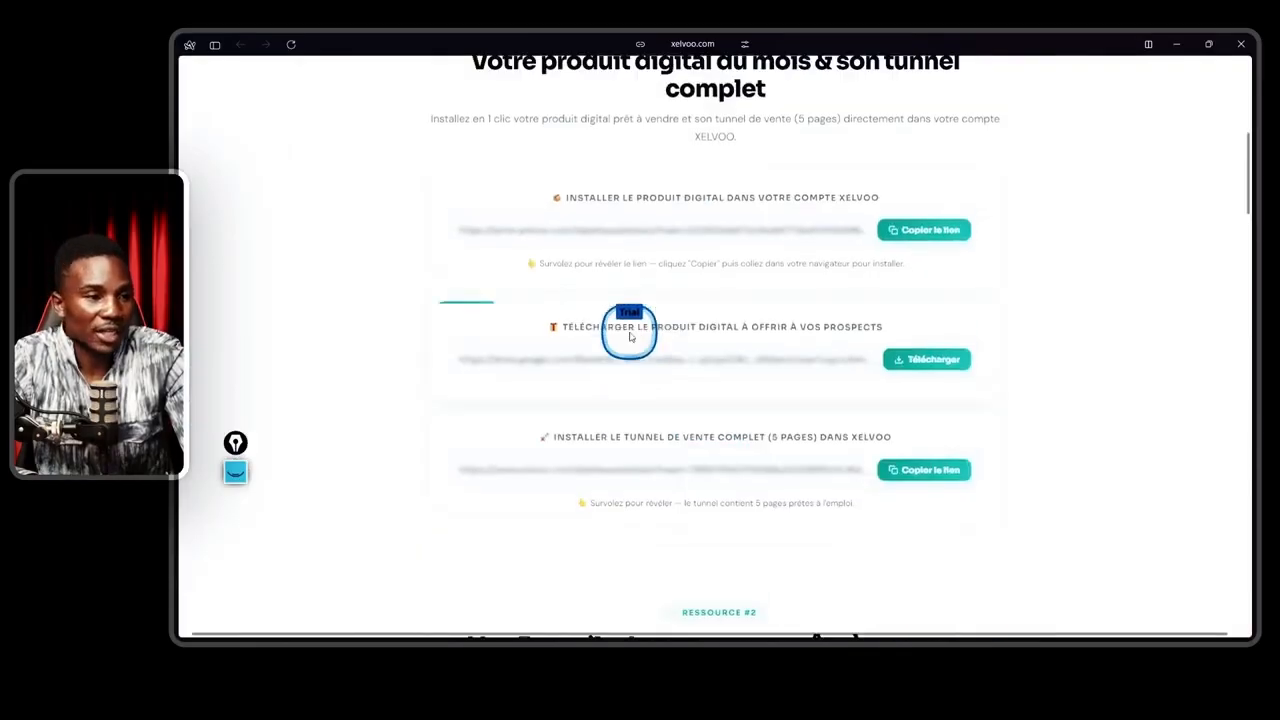
scroll(626, 330, "down", 4)
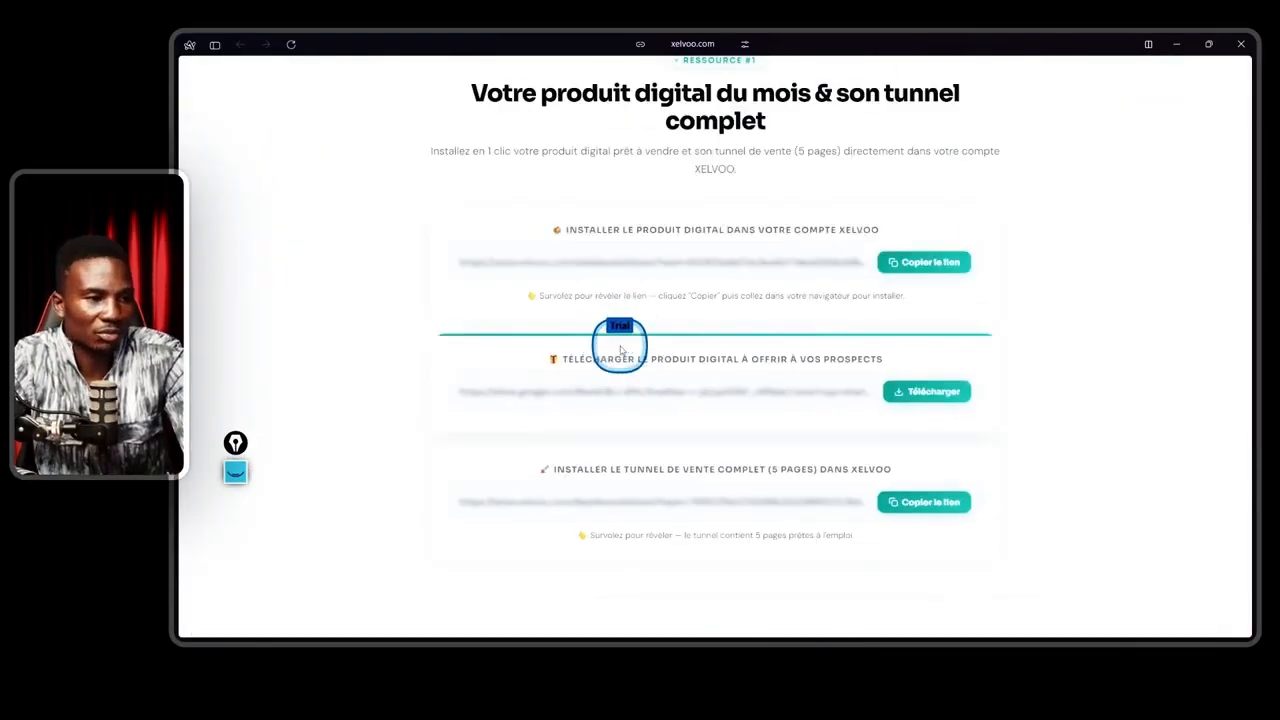
scroll(600, 336, "down", 1)
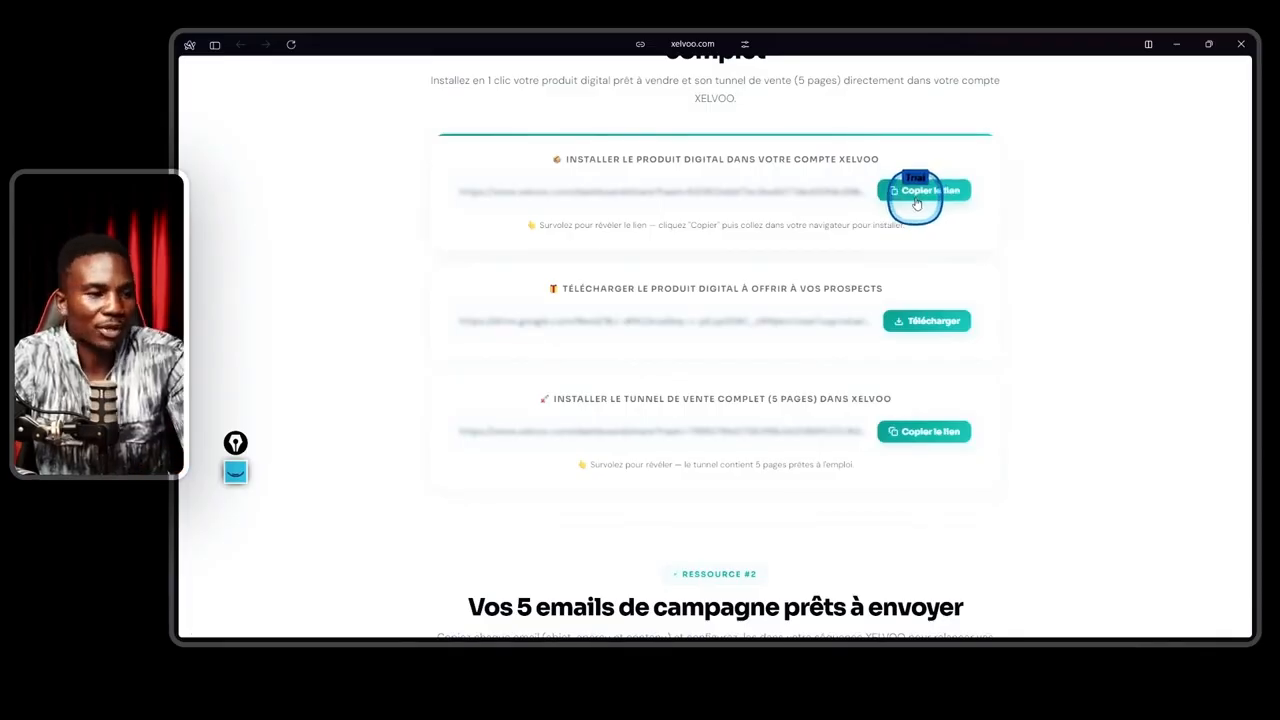
scroll(929, 320, "down", 5)
scroll(482, 282, "down", 1)
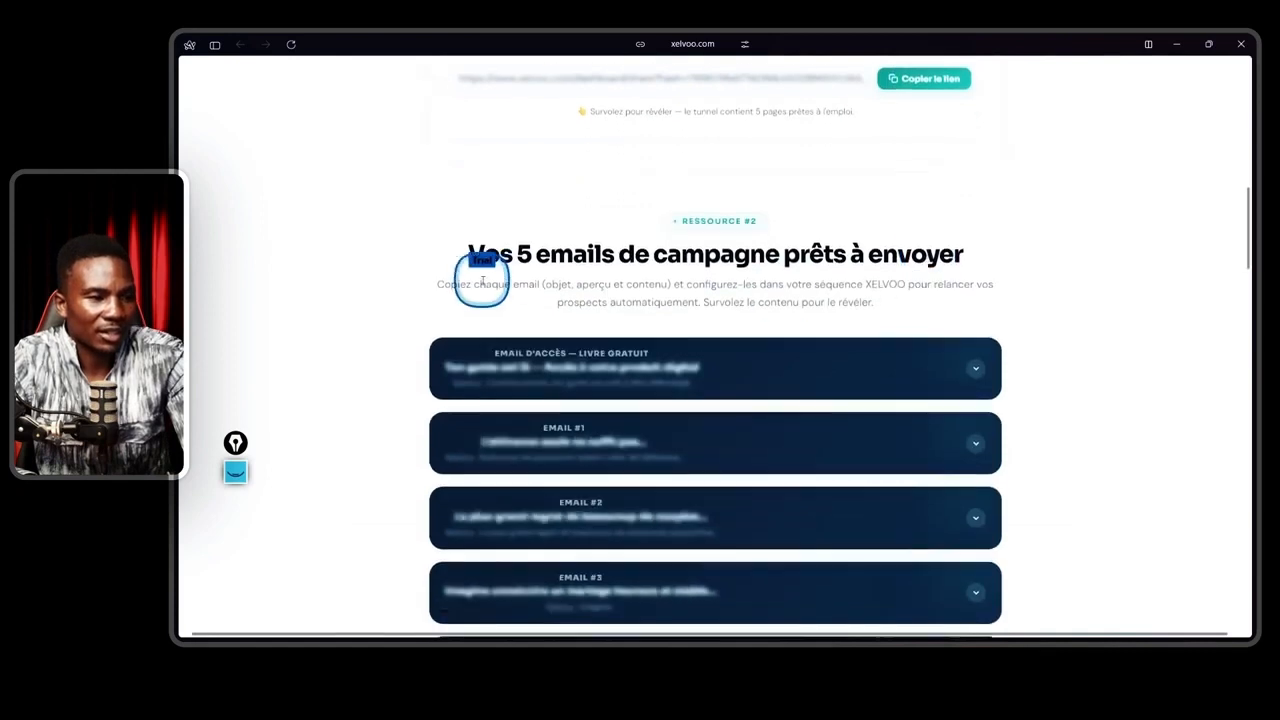
scroll(590, 295, "down", 1)
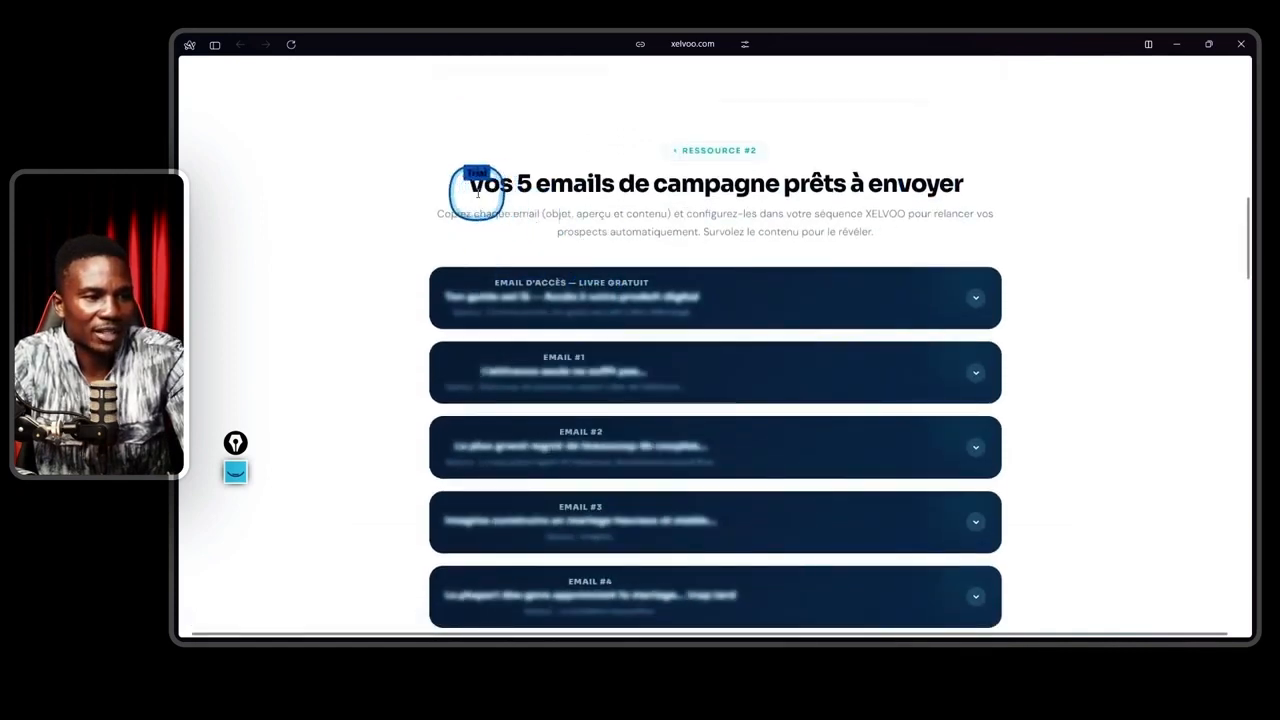
left_click_drag(477, 193, 995, 189)
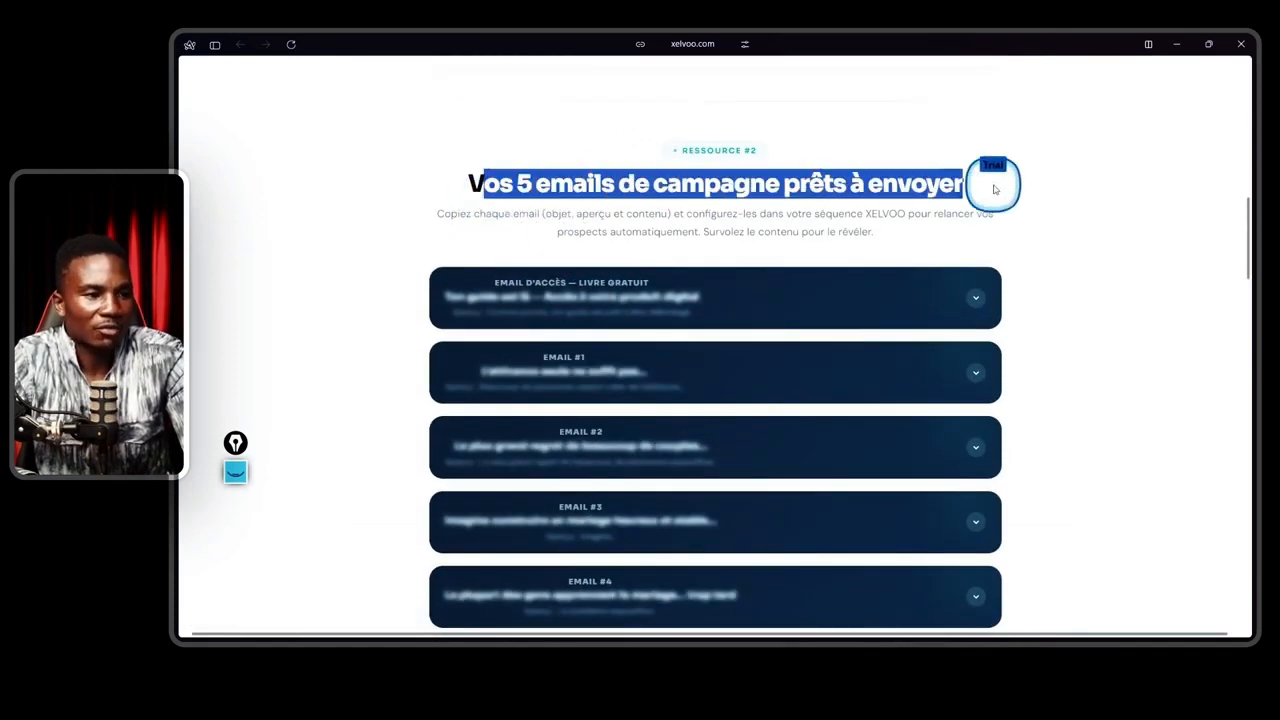
left_click(995, 189)
scroll(986, 180, "down", 2)
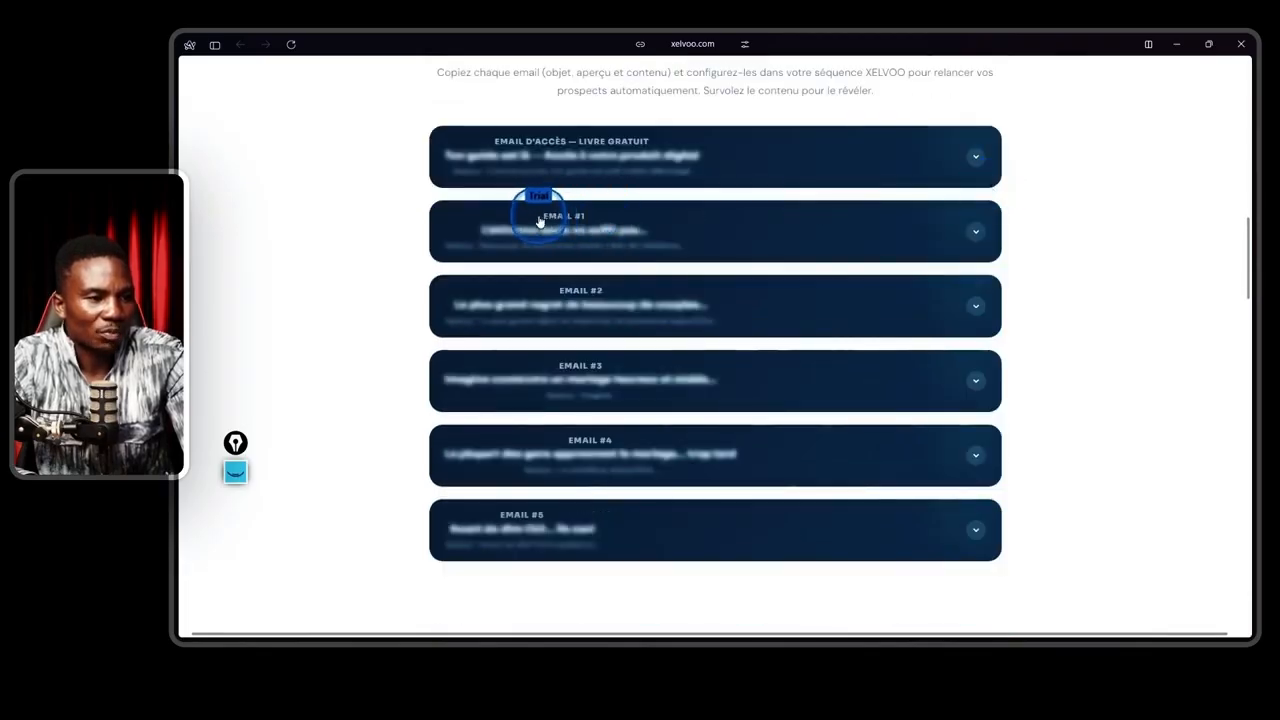
Expand Email #1 in the list of ready-made campaign emails and copy its subject line.
left_click(593, 220)
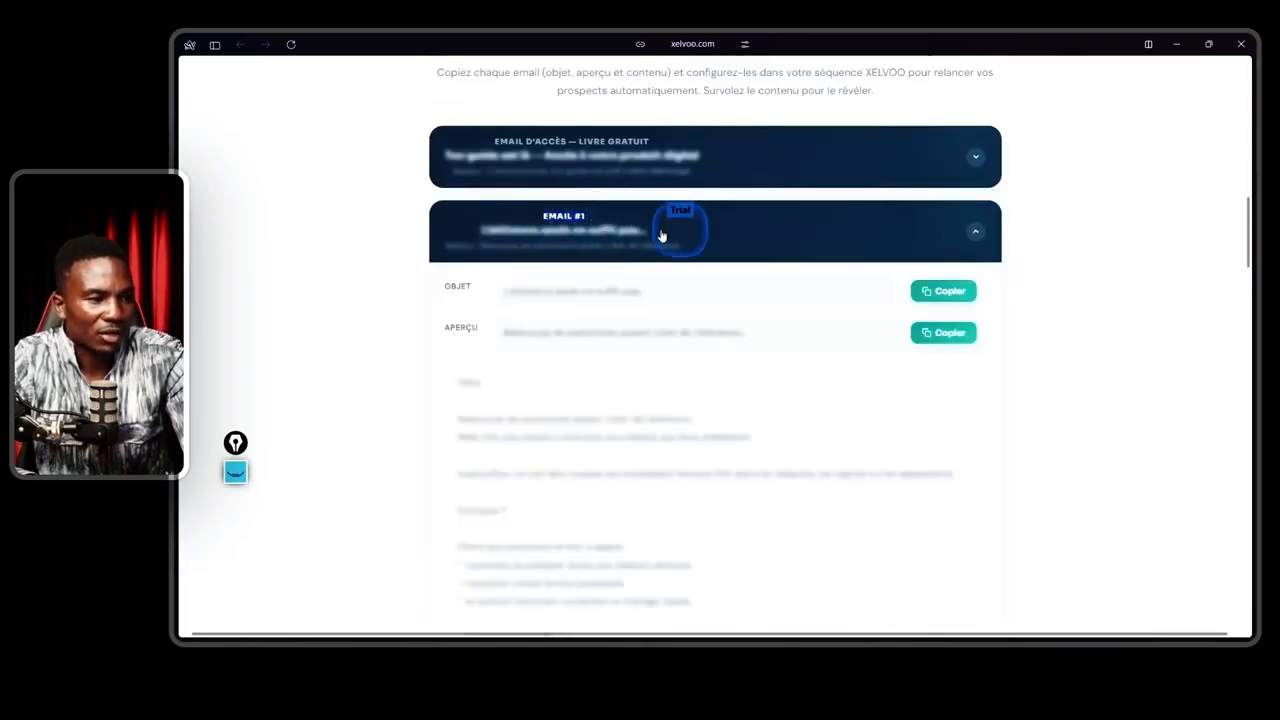
left_click_drag(440, 289, 475, 327)
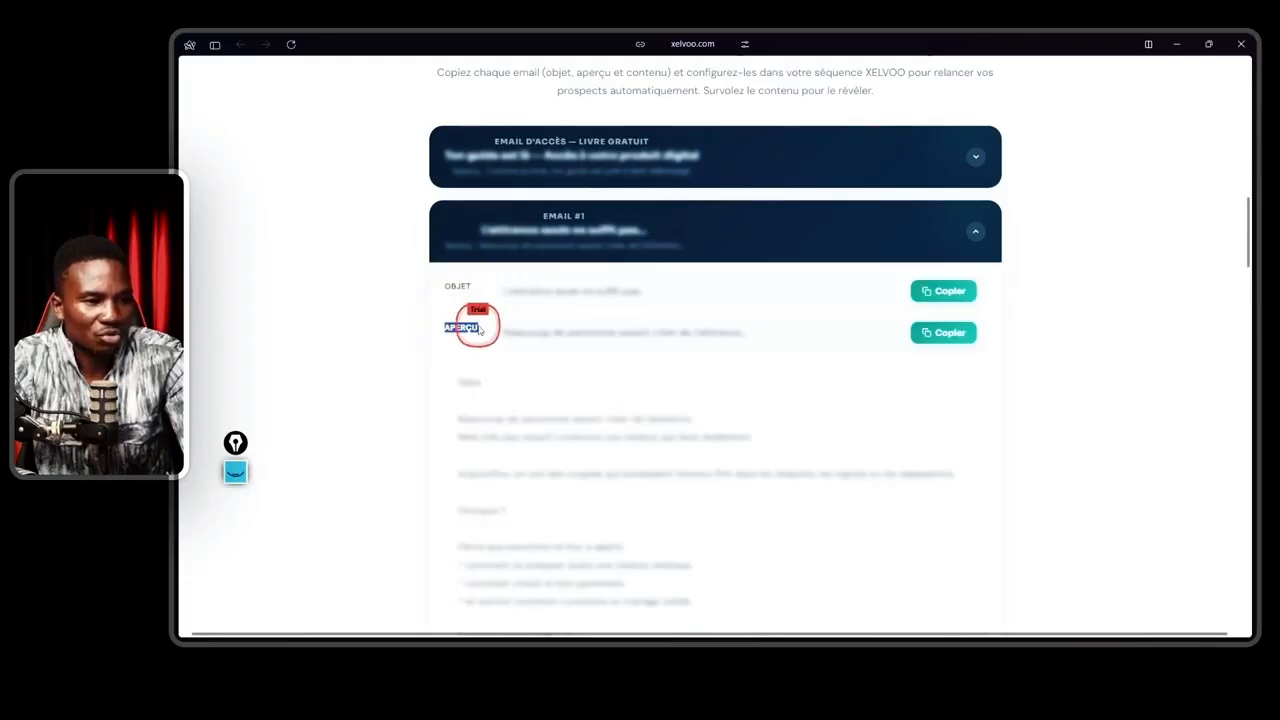
left_click(935, 296)
Return to the campaign page and paste the copied line as the subject of the new email step.
mouse_move(182, 368)
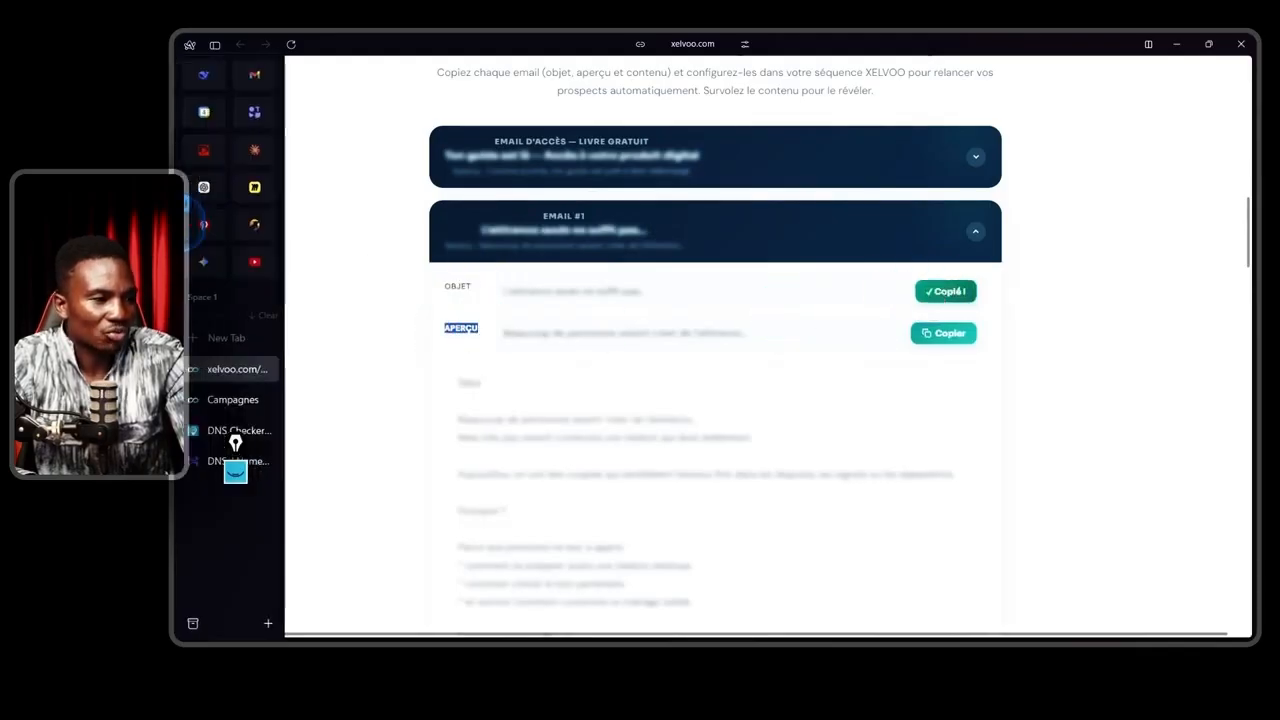
left_click(232, 399)
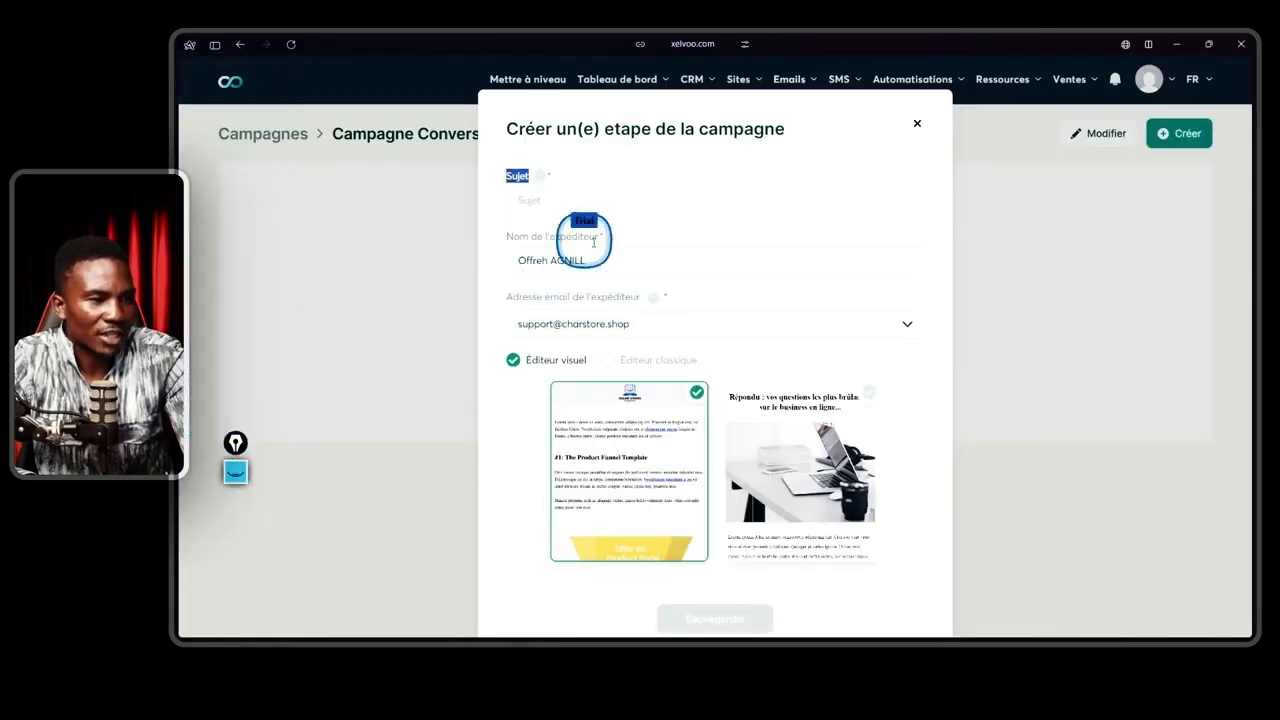
left_click(547, 204)
right_click(548, 205)
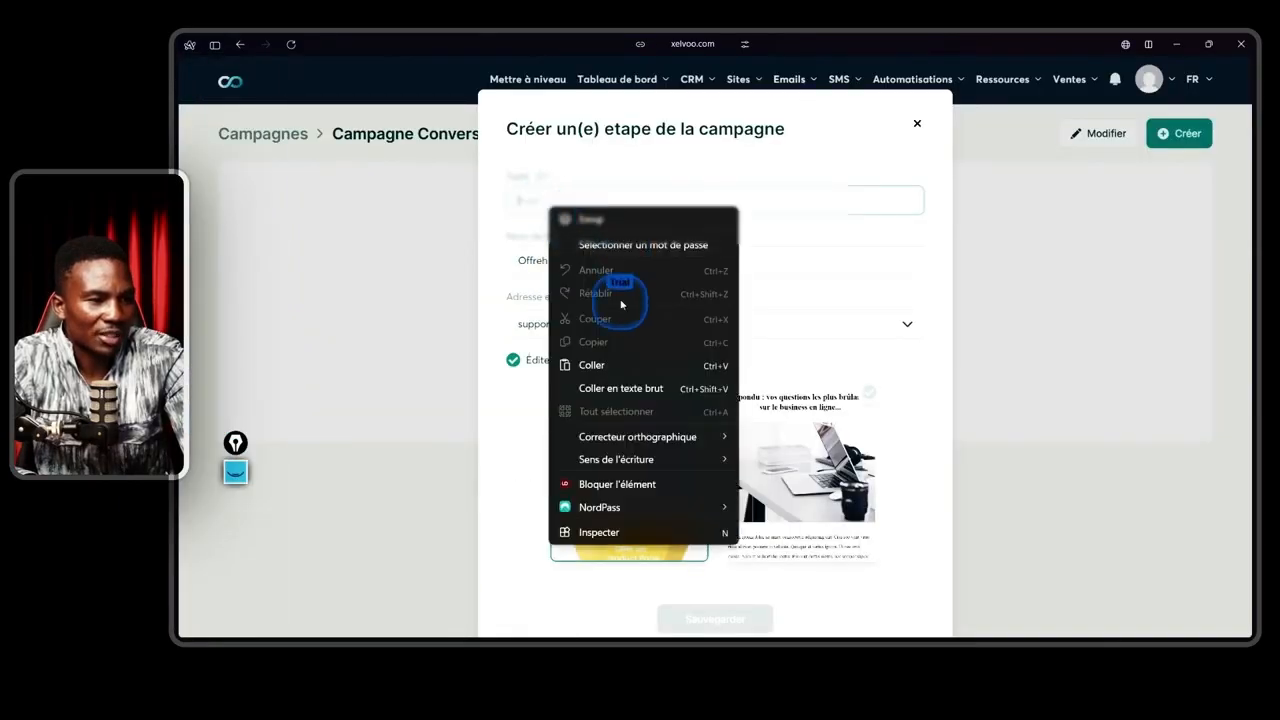
left_click(591, 366)
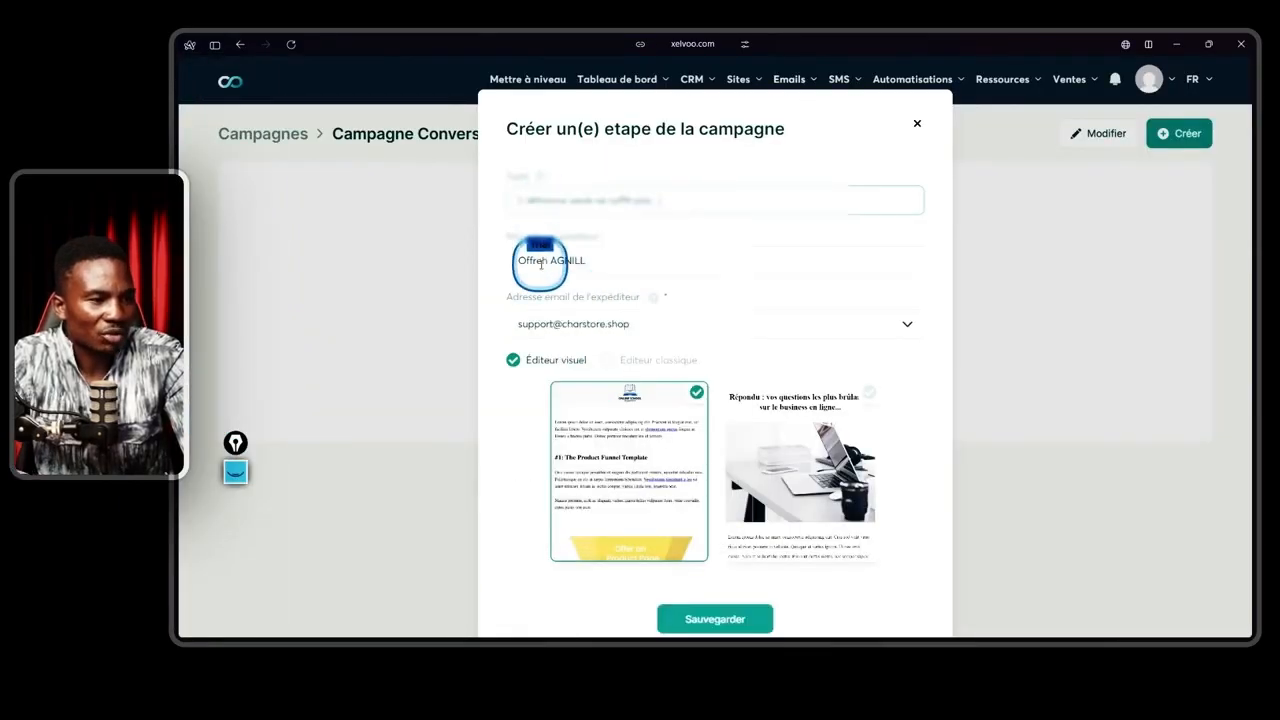
Select the classic editor (Éditeur classique) for the email step and save it.
left_click_drag(513, 244, 590, 238)
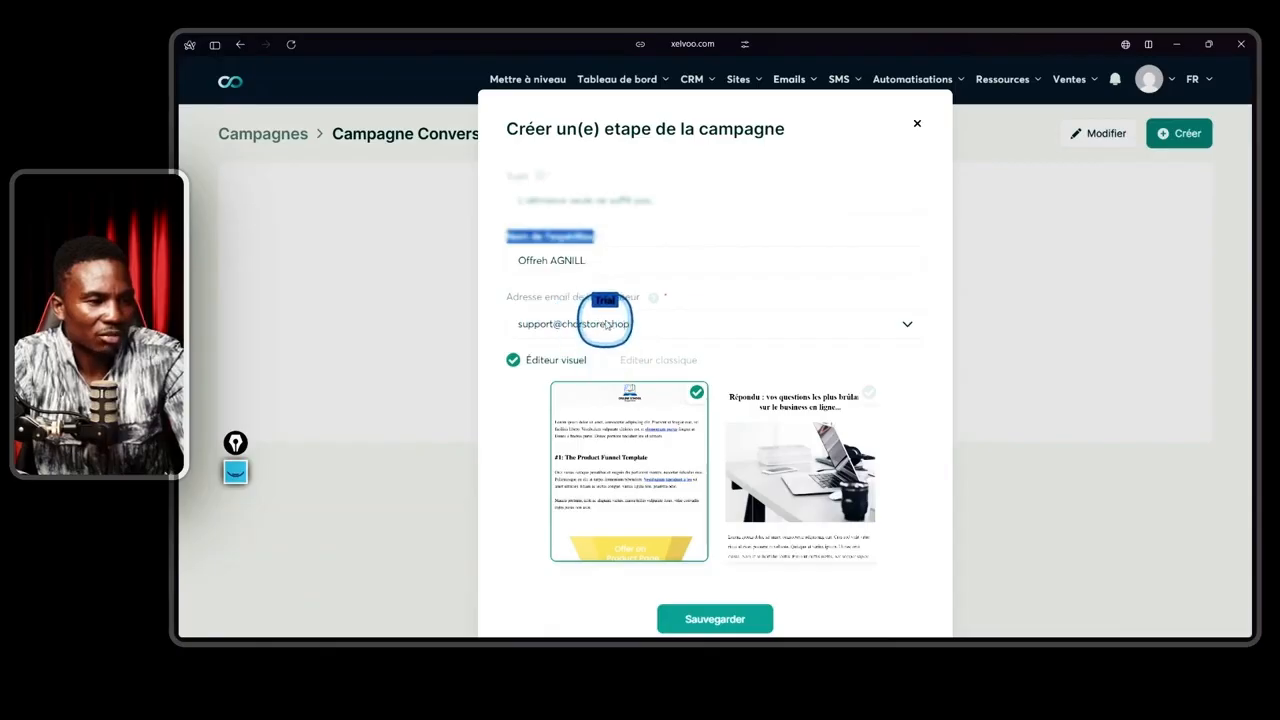
left_click(622, 358)
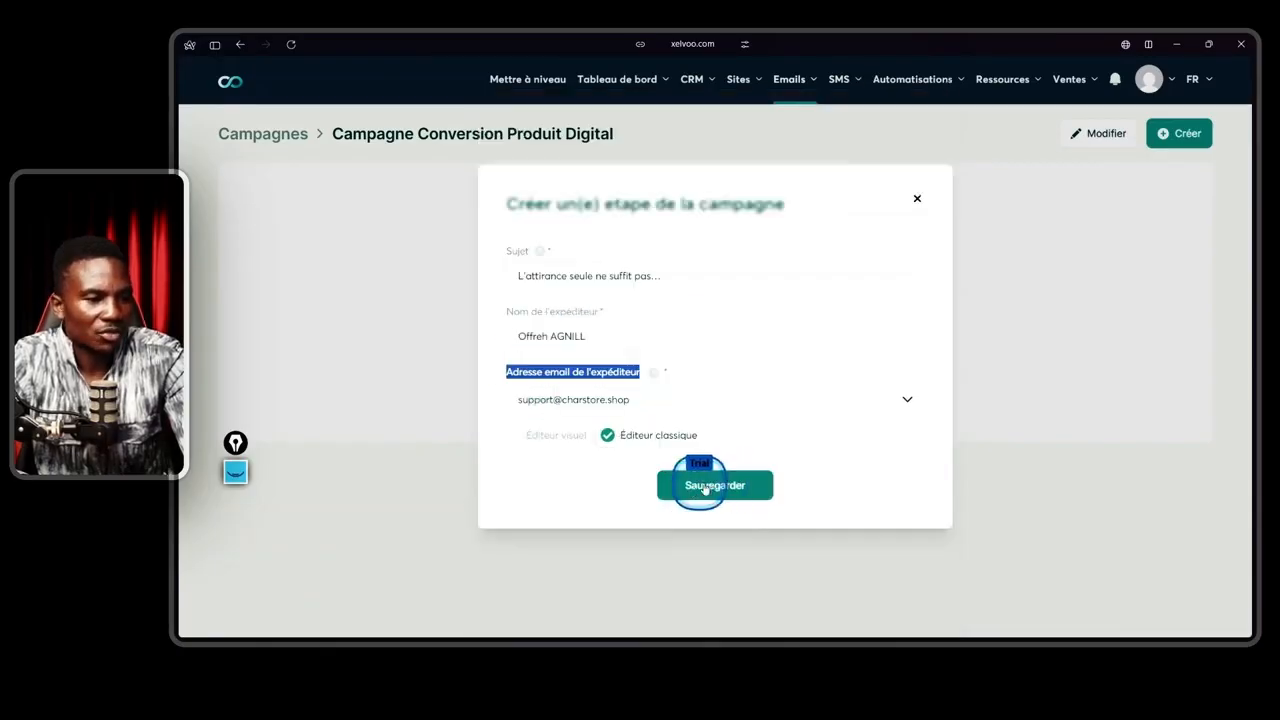
left_click(705, 487)
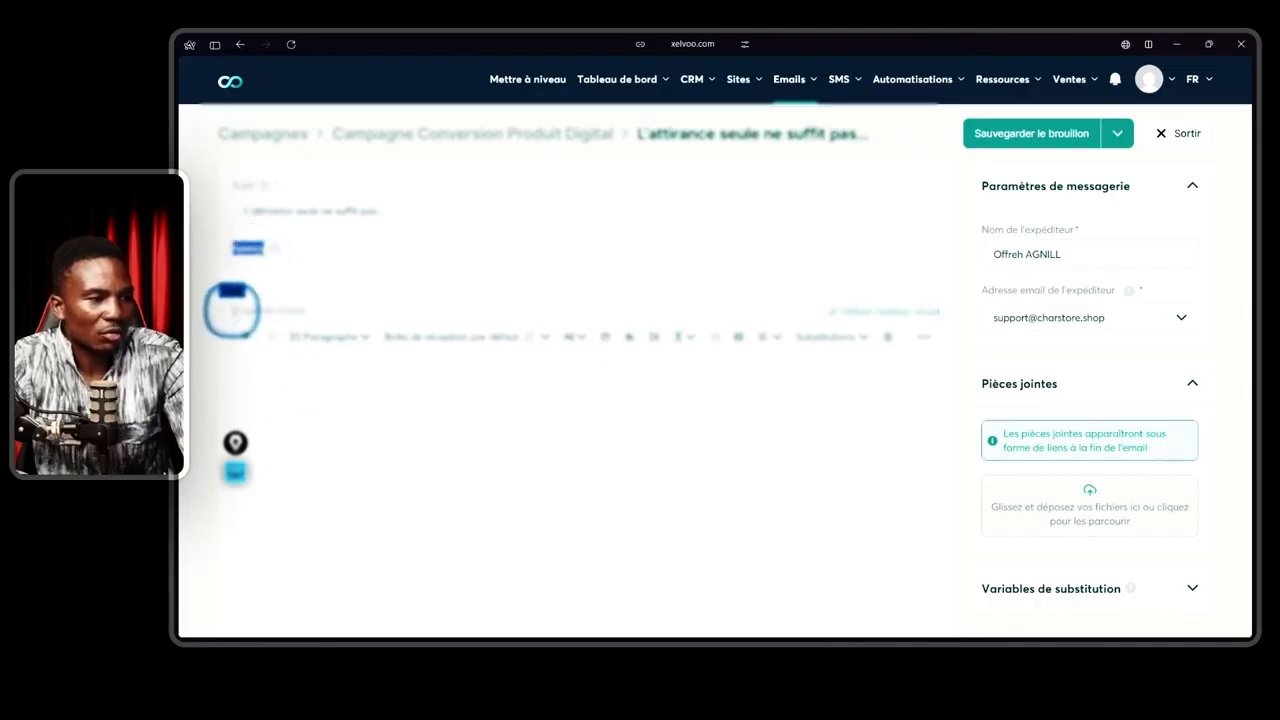
Copy the preview text and the full body content of Email #1 from the resources page.
left_click_drag(231, 311, 310, 310)
mouse_move(184, 315)
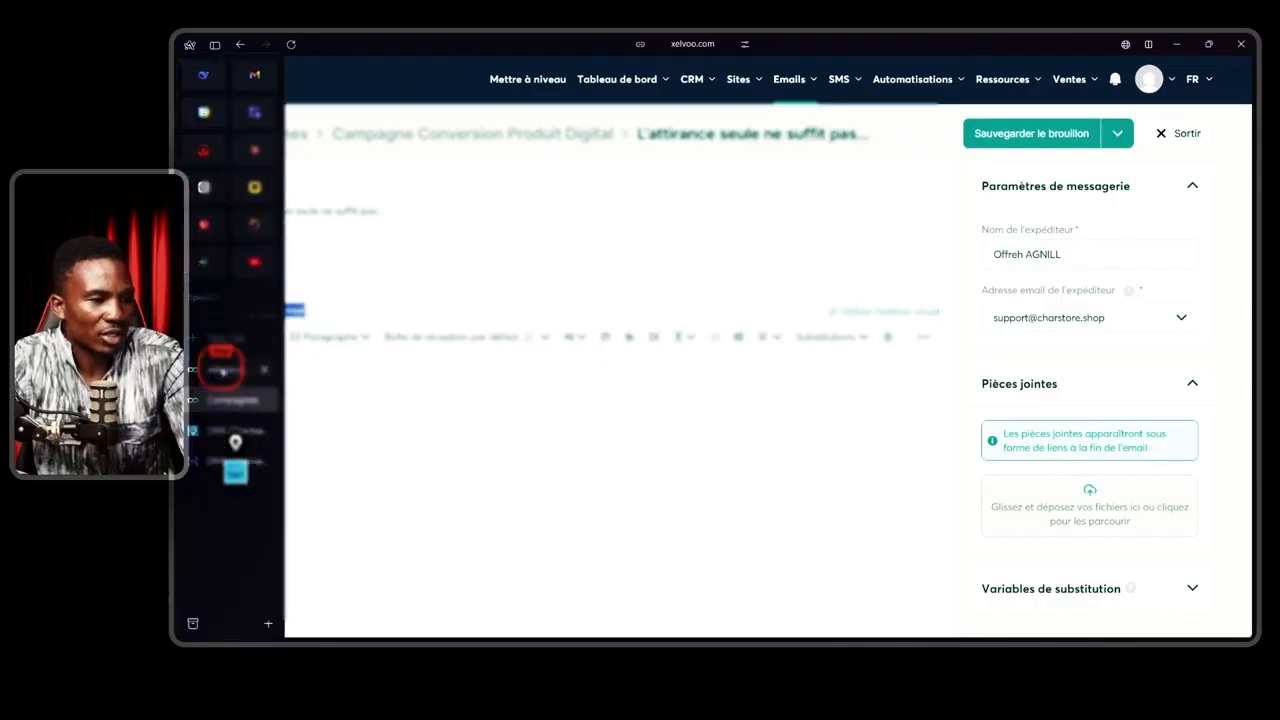
left_click(222, 369)
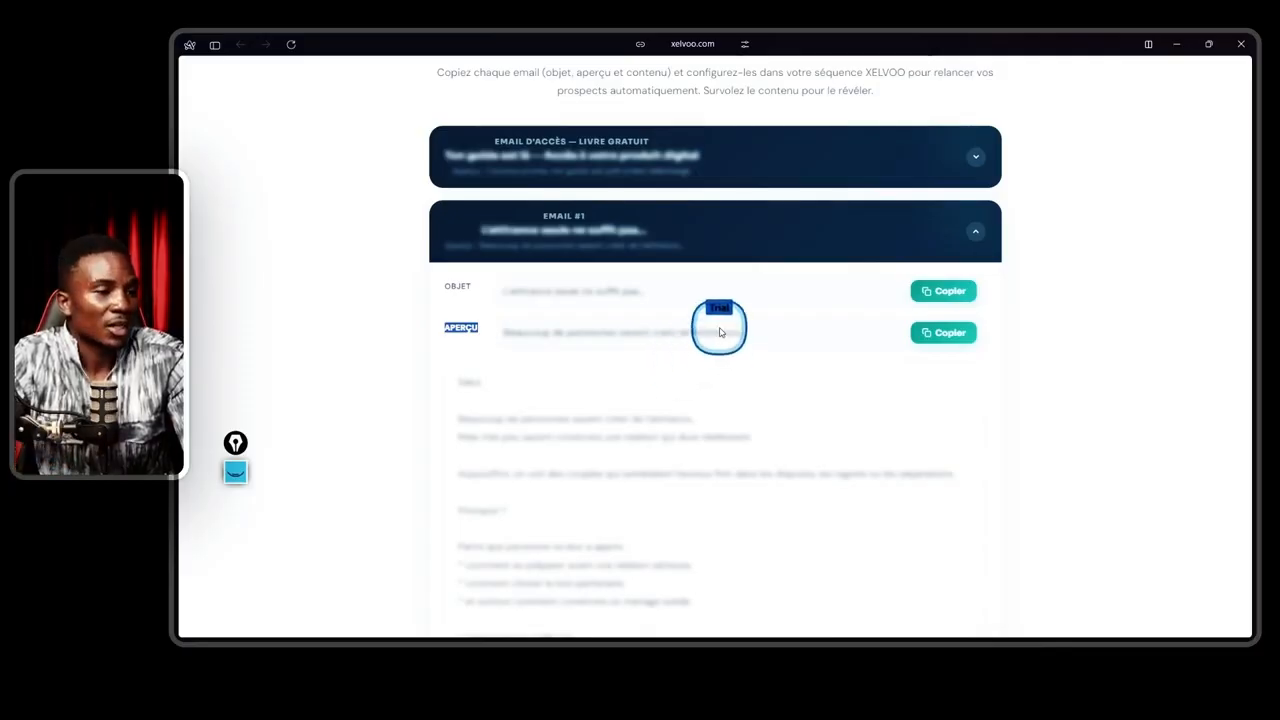
left_click(945, 333)
scroll(829, 334, "down", 5)
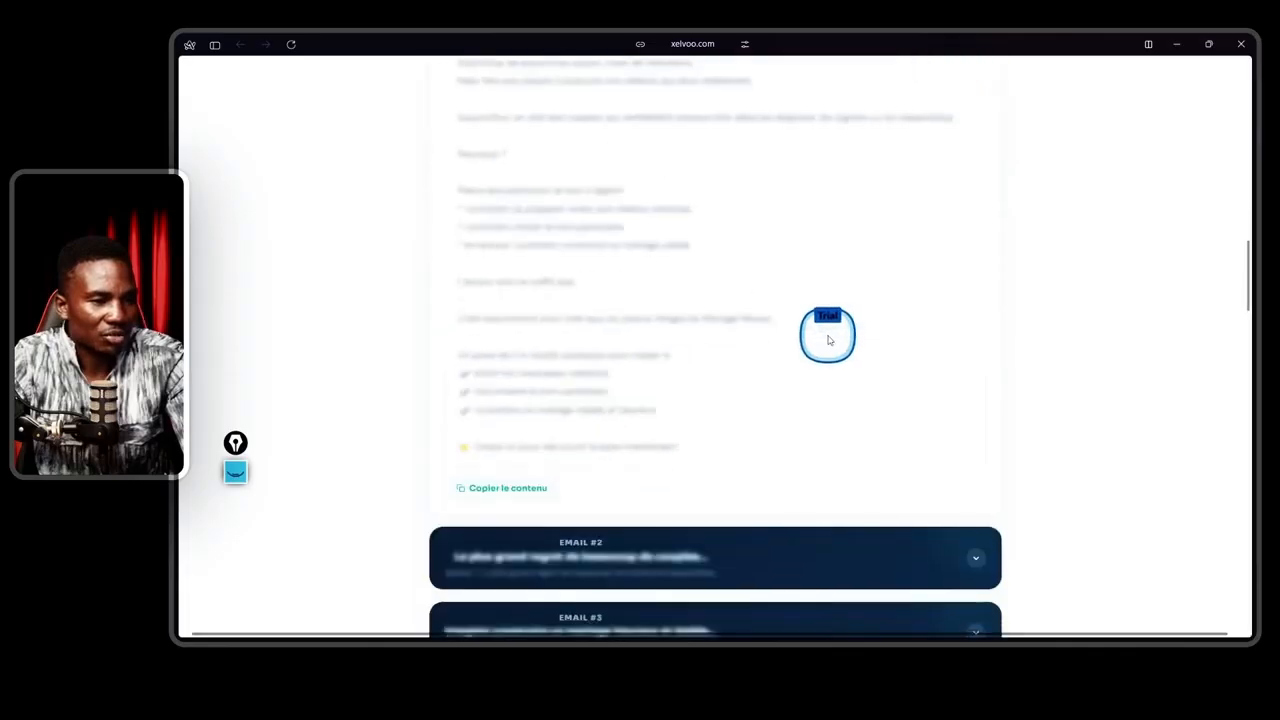
left_click(497, 422)
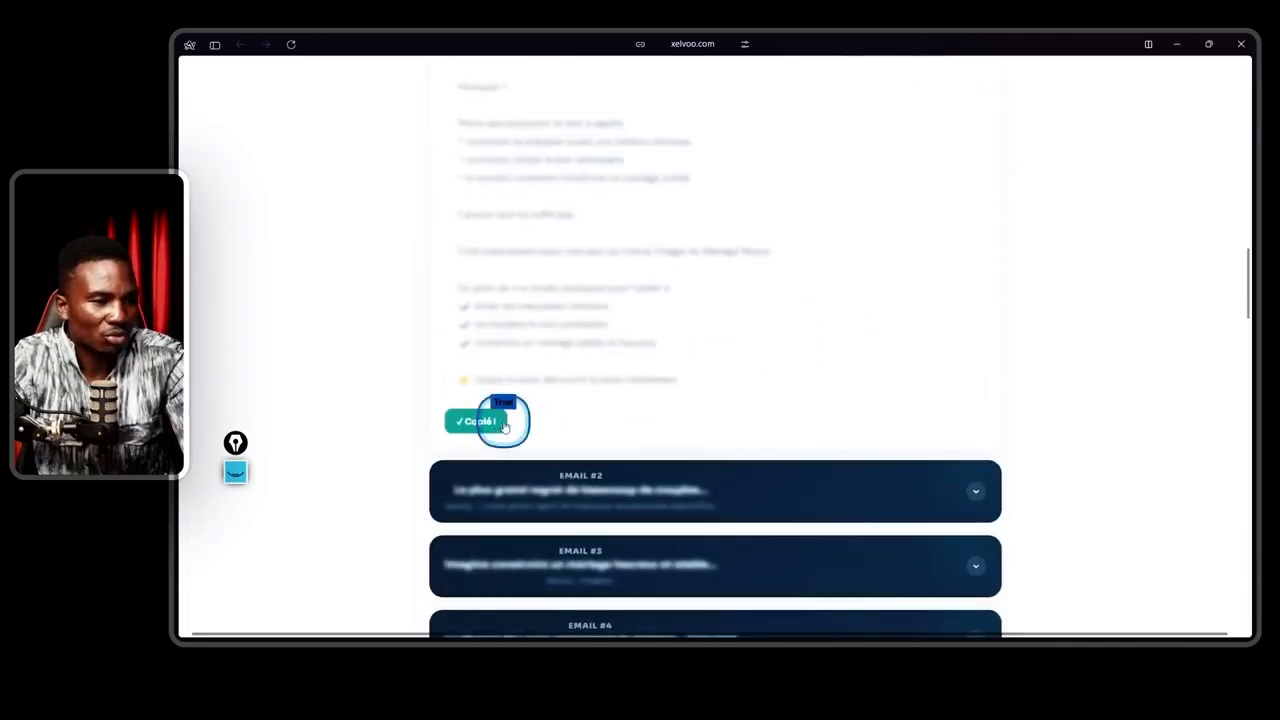
Return to the campaign email and paste the copied Email #1 content into its message body.
mouse_move(200, 390)
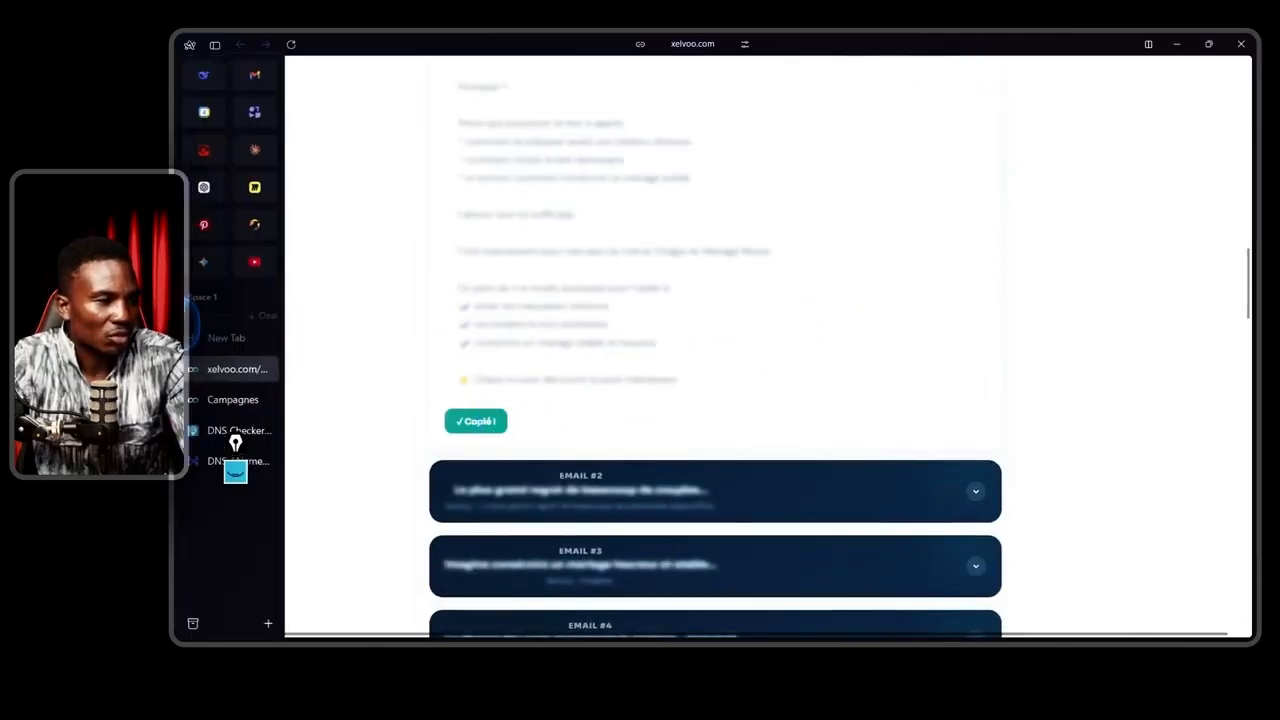
left_click(210, 400)
right_click(390, 386)
left_click(432, 195)
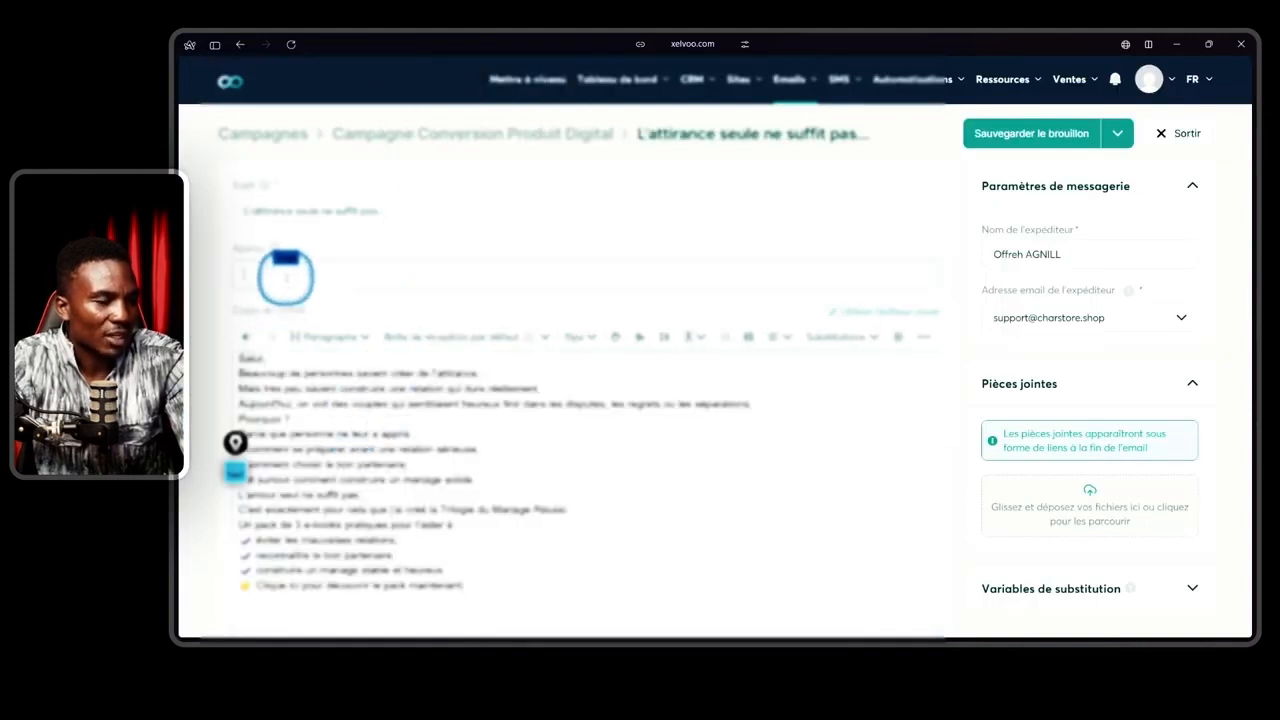
Enter "Beaucoup de personnes savent créer de l'attirance" as the email's preview text (Aperçu).
type("Beaucoup de personnes savent créer de l'attirance")
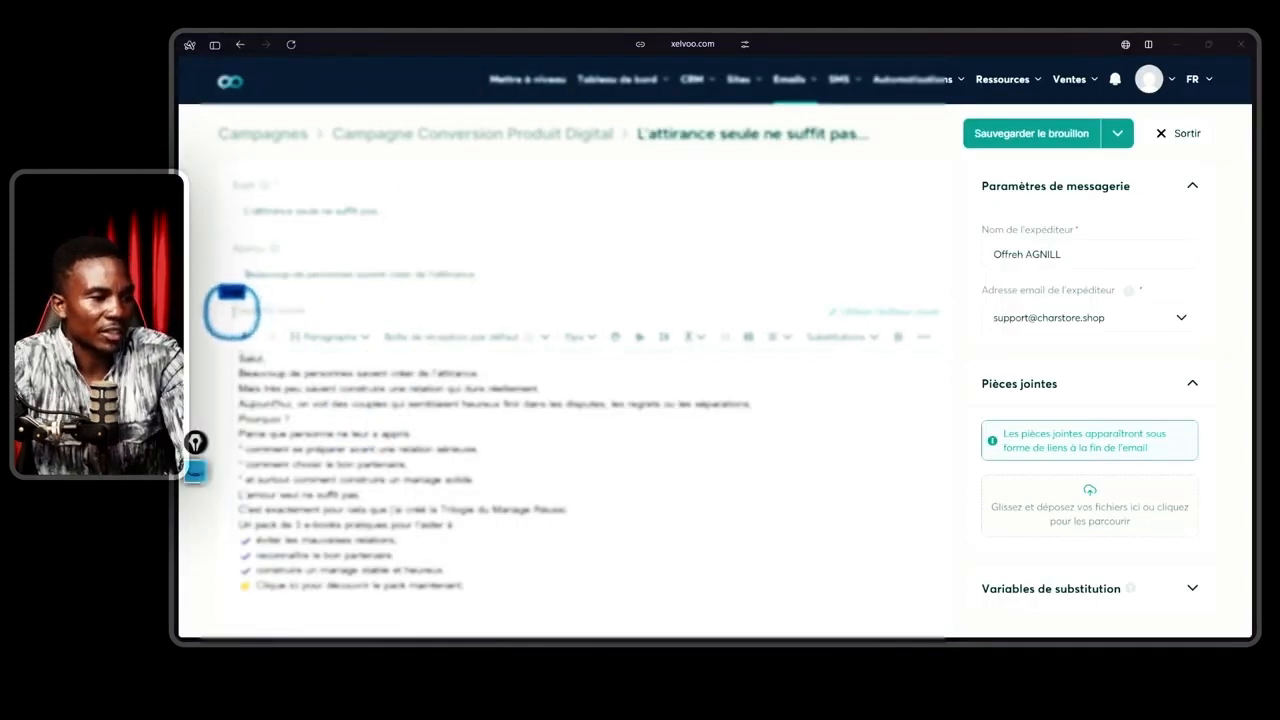
left_click_drag(234, 312, 318, 310)
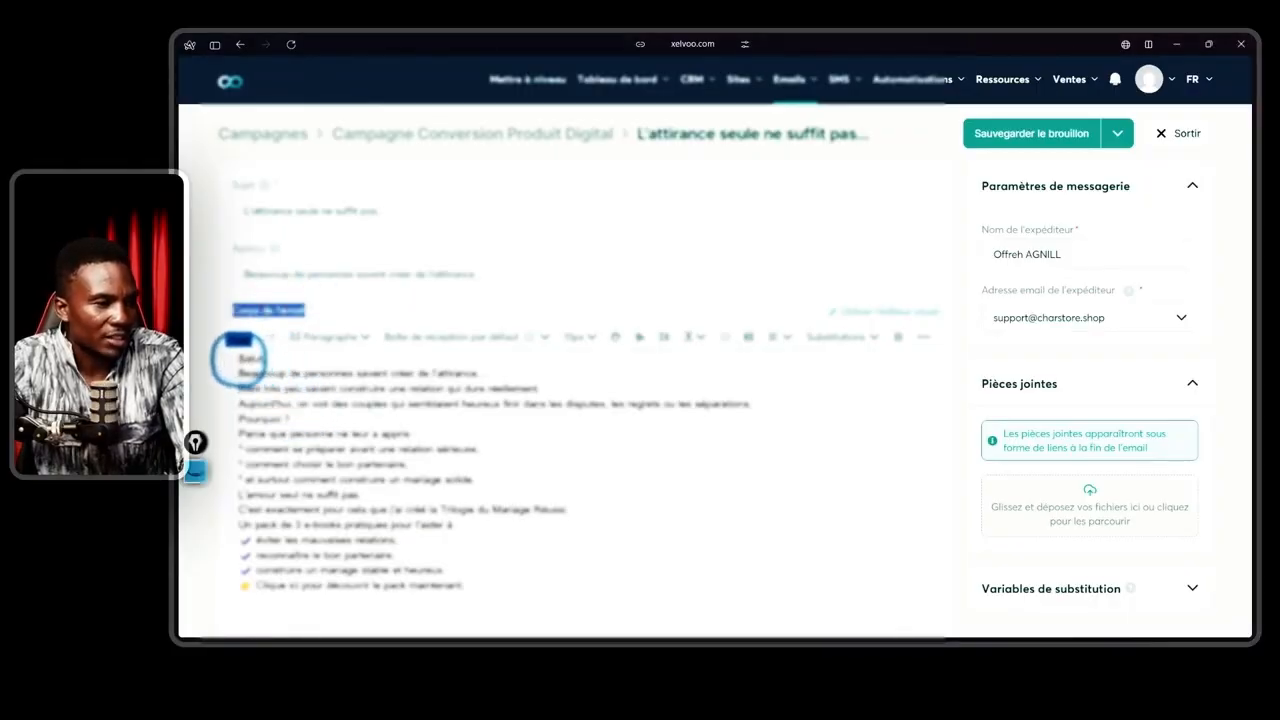
left_click_drag(238, 358, 265, 353)
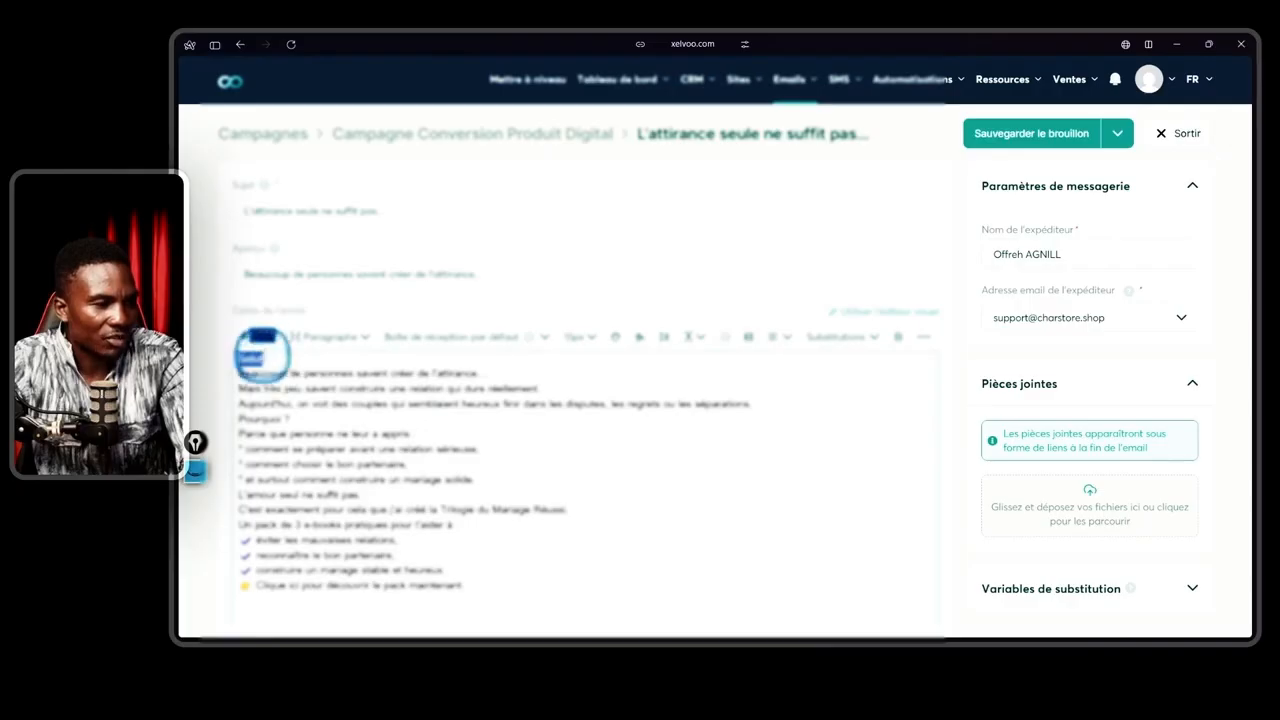
Copy the {surname} substitution variable and insert it after "Salut" in the greeting of the email body.
left_click(275, 360)
scroll(1100, 415, "down", 2)
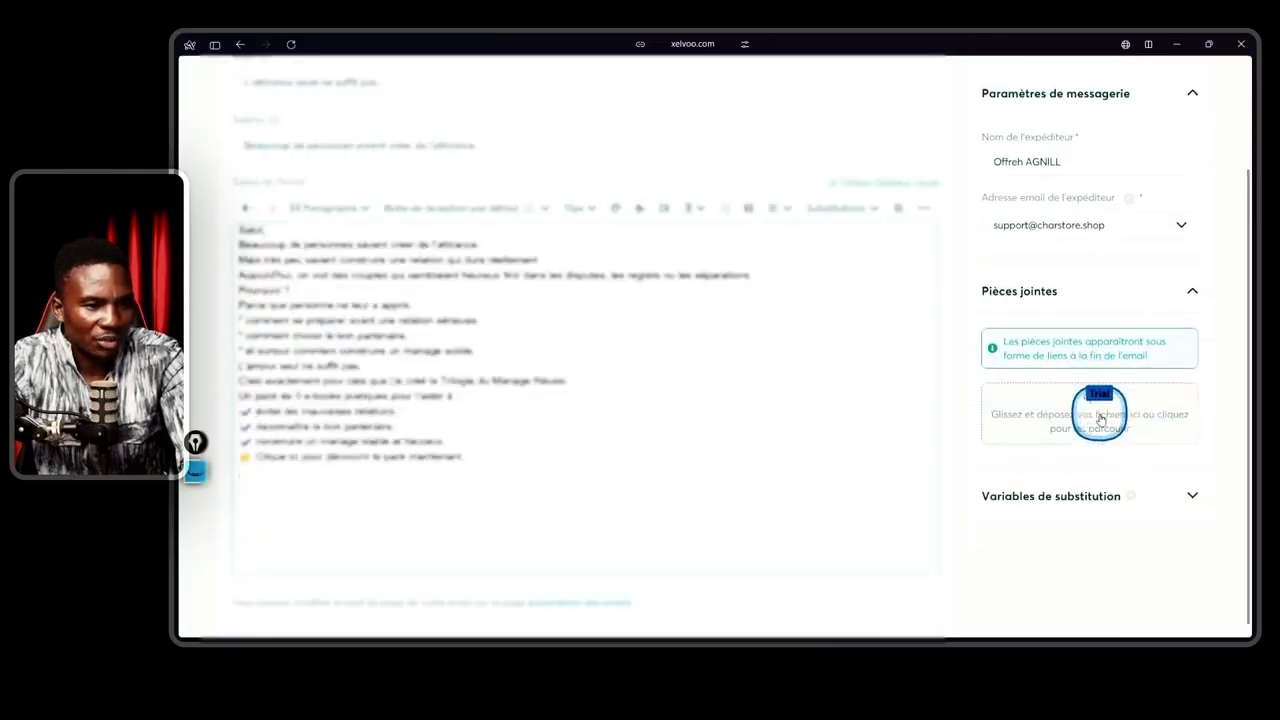
left_click(1193, 497)
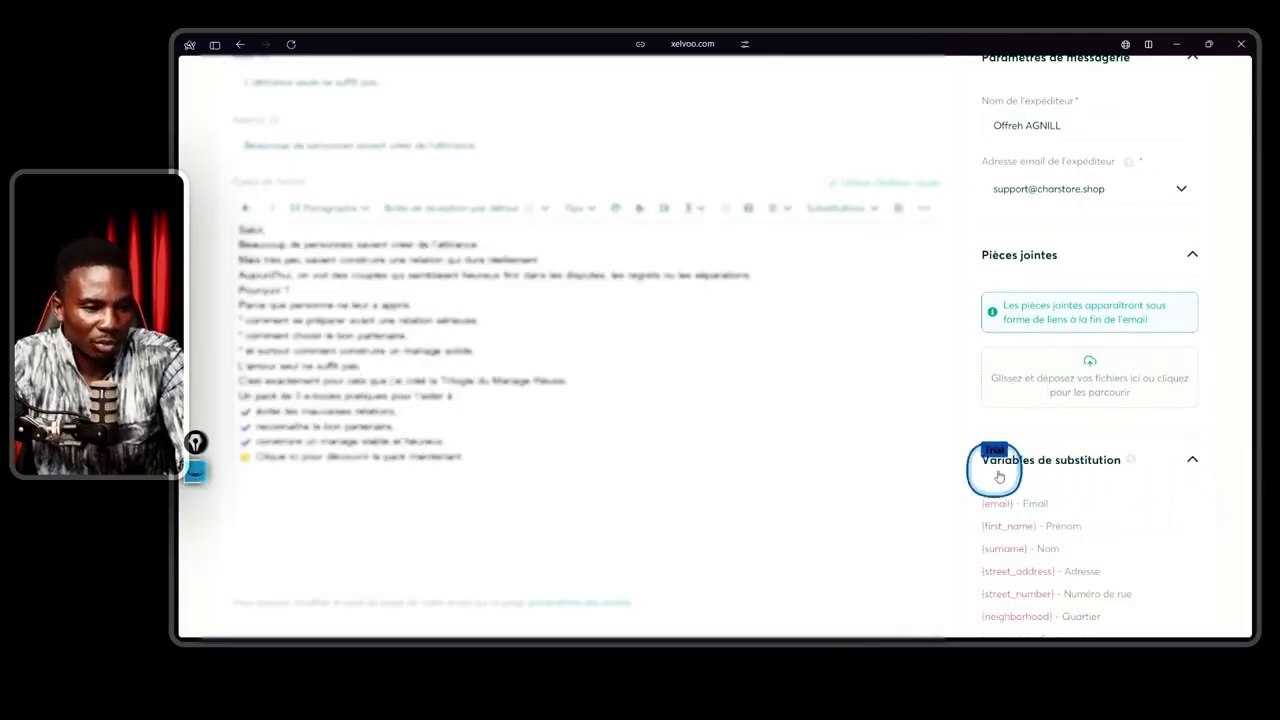
left_click_drag(985, 549, 1030, 548)
key("ctrl+c")
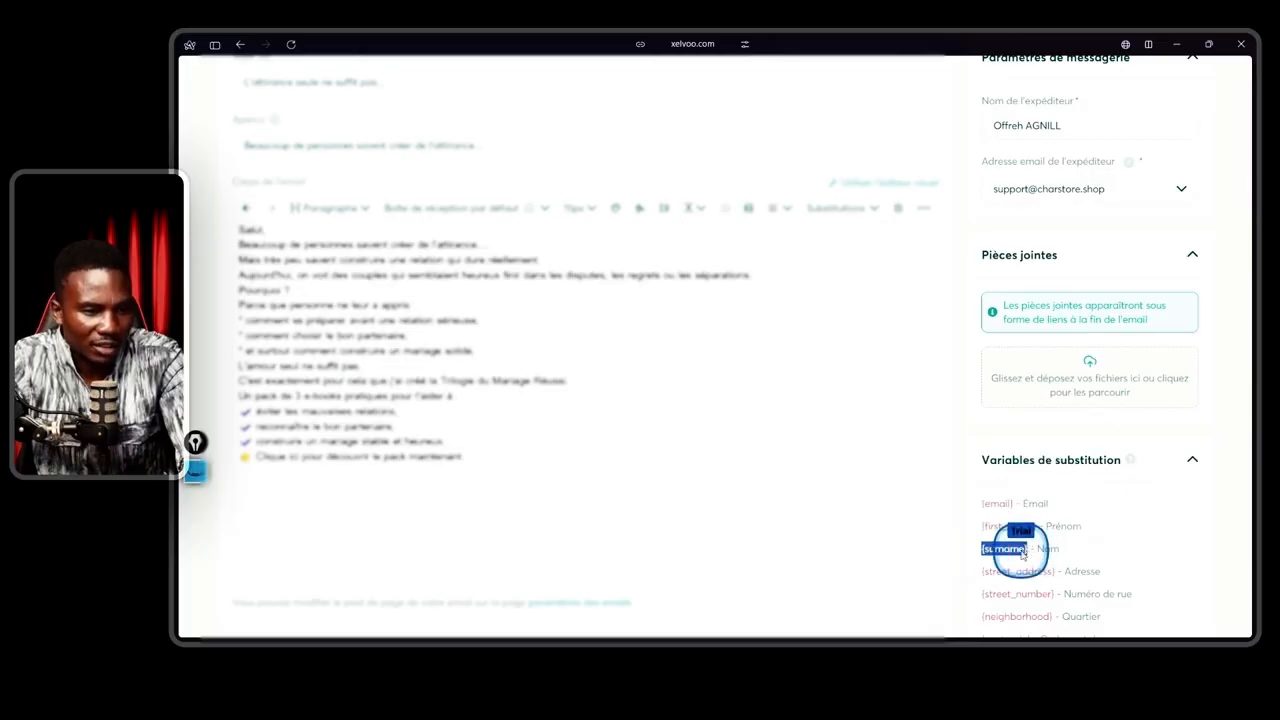
right_click(1021, 549)
left_click(840, 386)
scroll(600, 380, "up", 3)
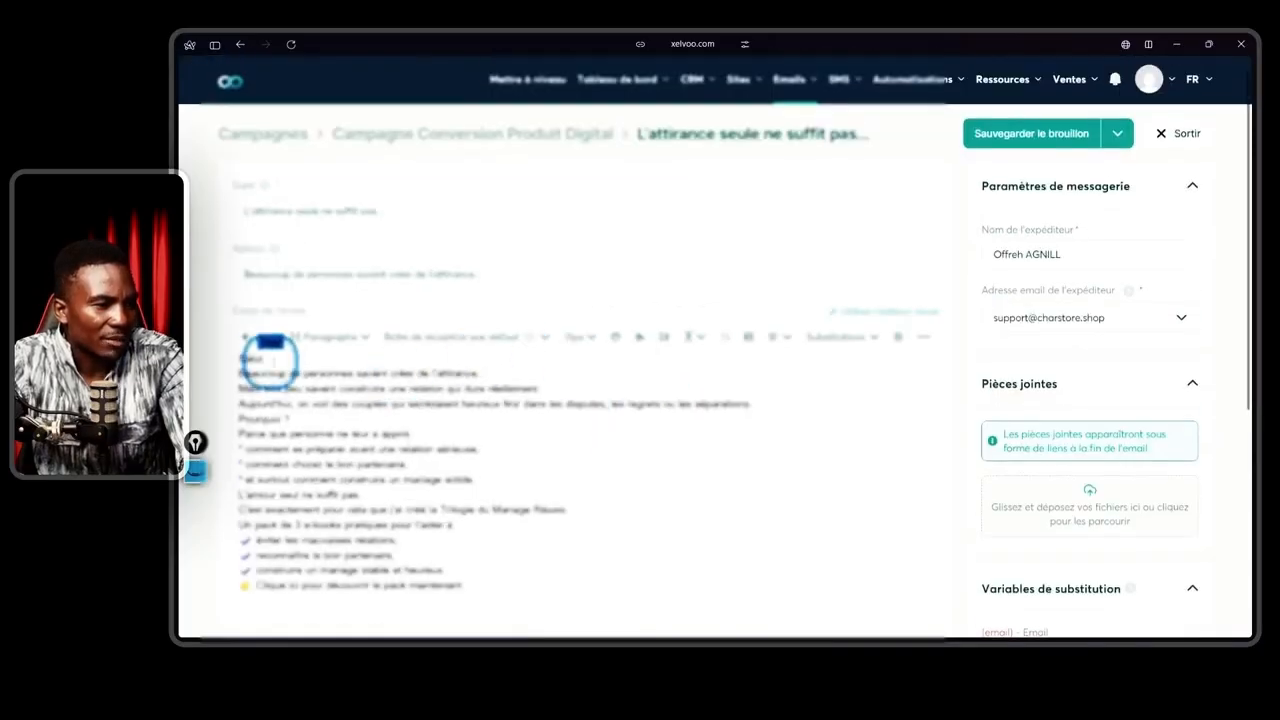
left_click(260, 356)
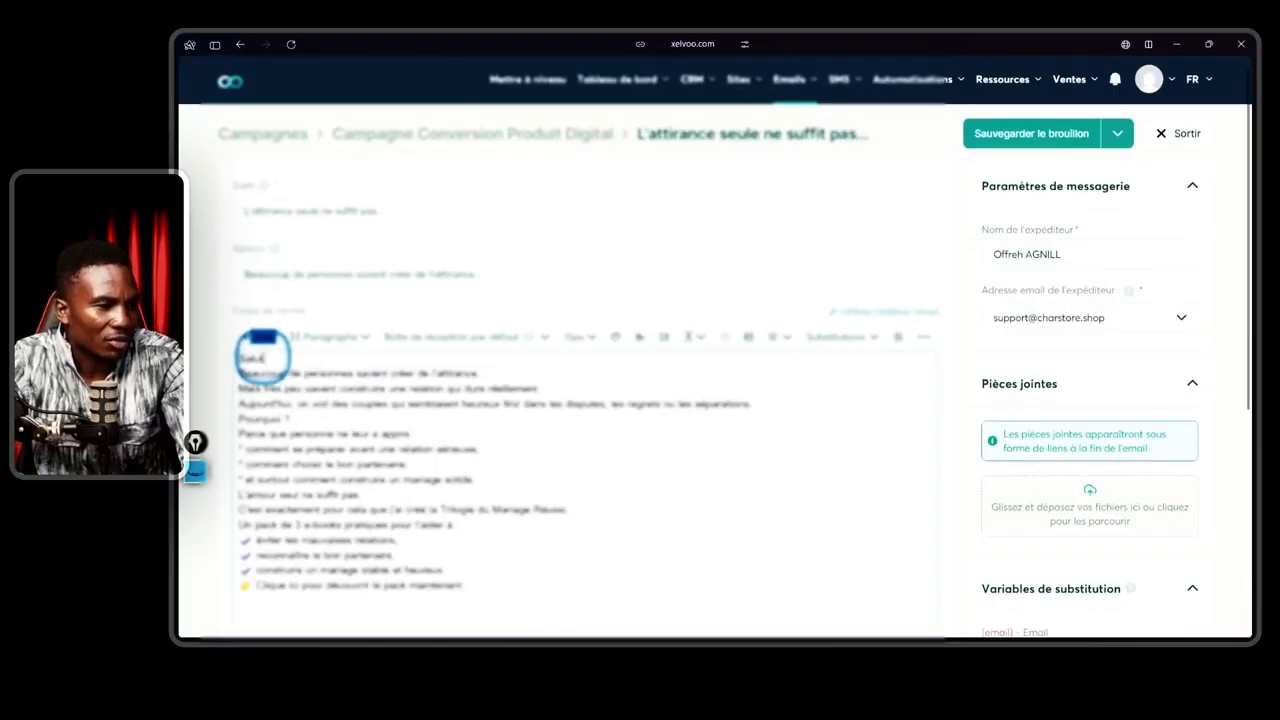
key("ctrl+v")
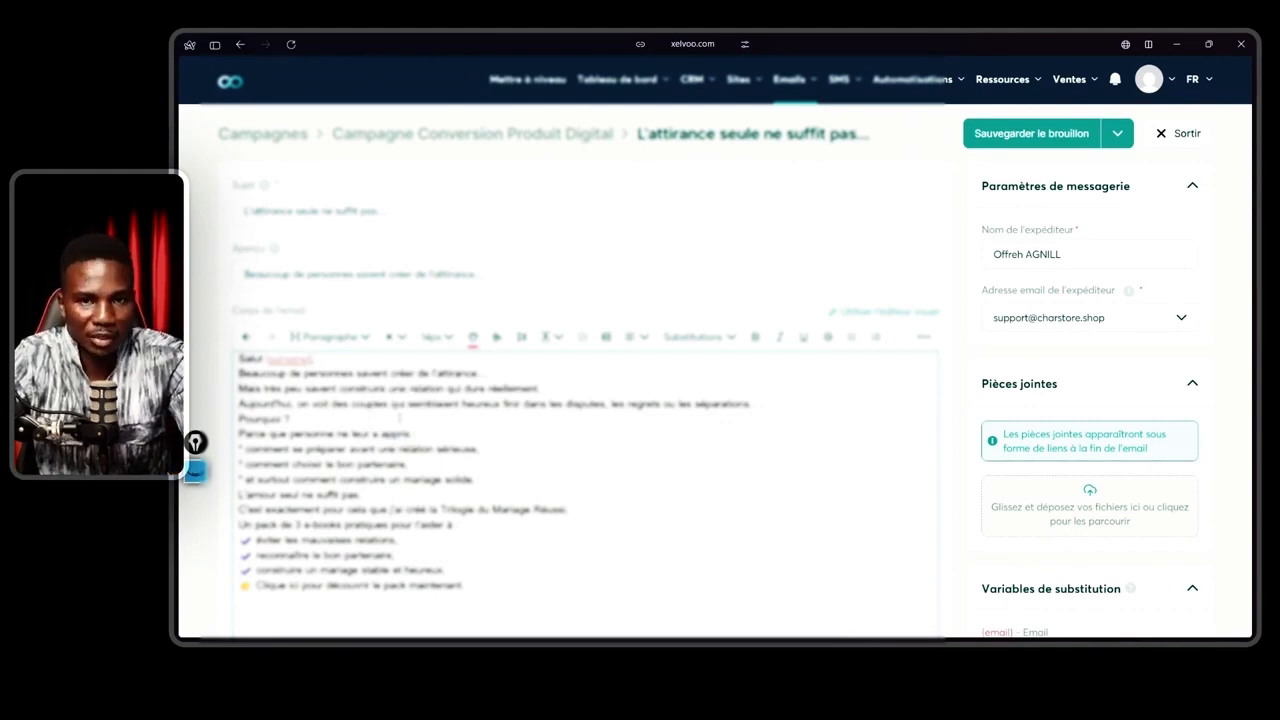
Add a blank line above the closing call-to-action line of the email body and save the draft.
scroll(410, 400, "down", 5)
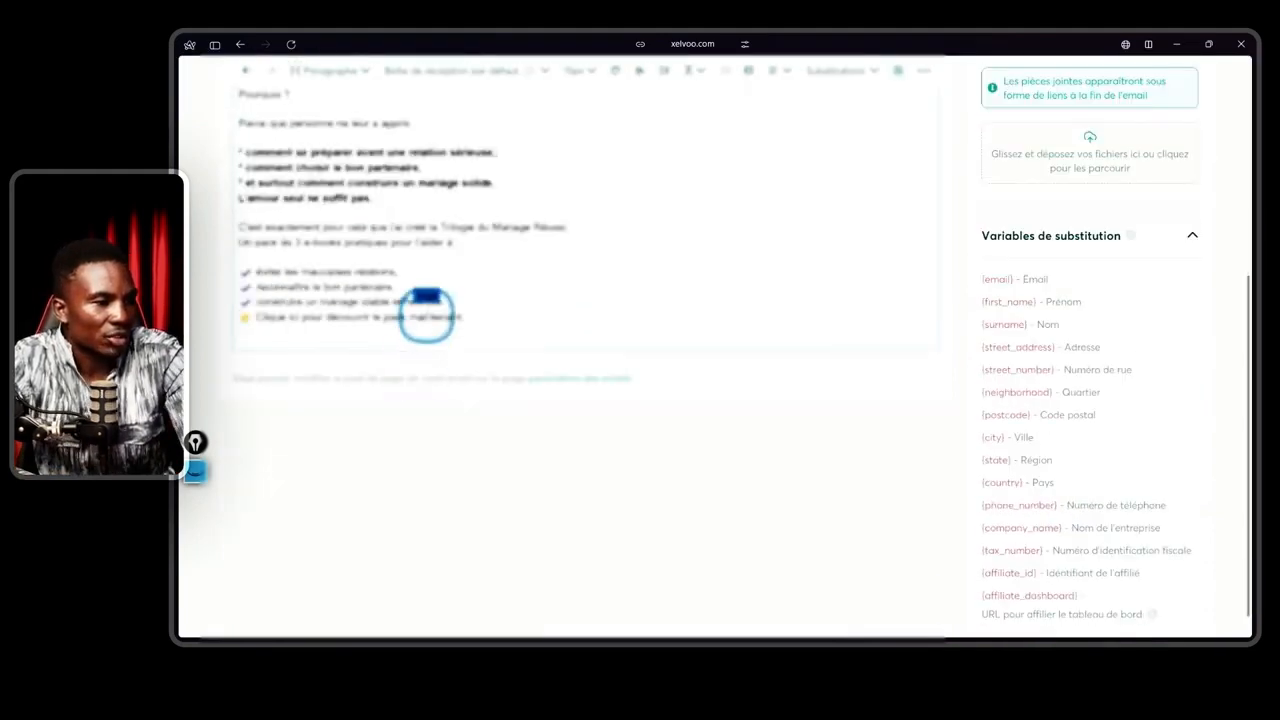
key("Return")
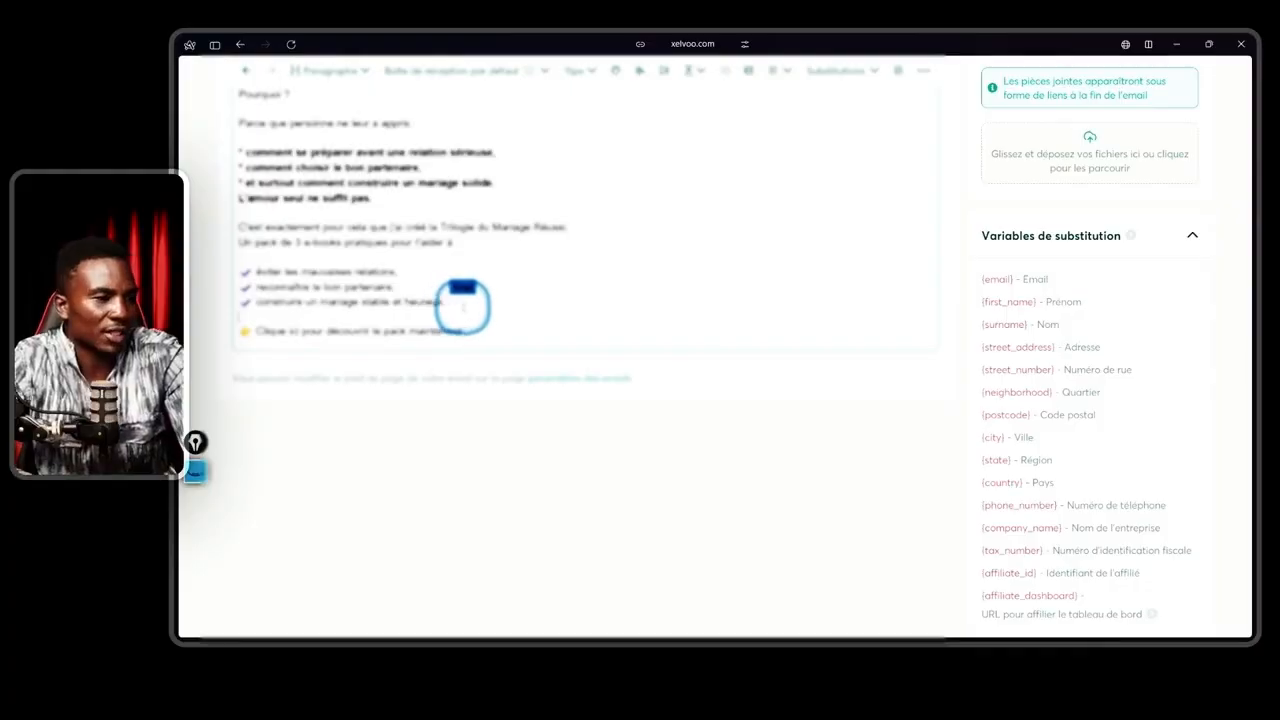
left_click_drag(466, 330, 256, 330)
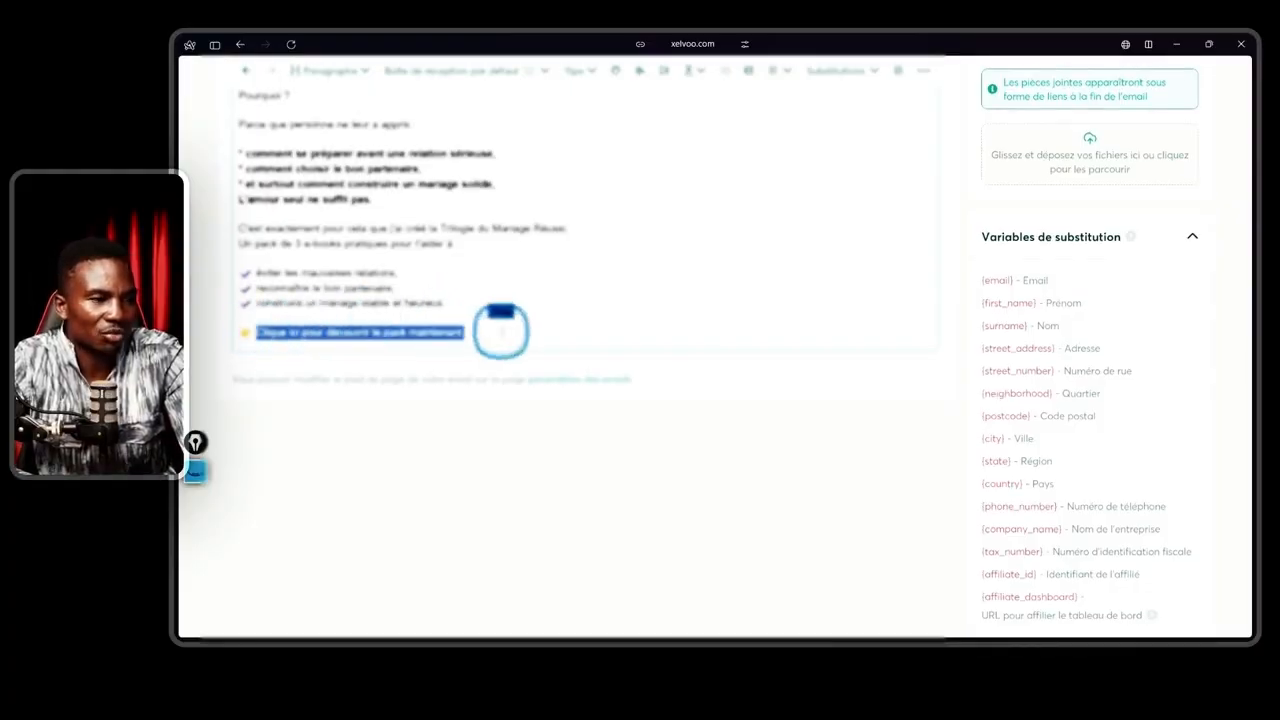
scroll(500, 333, "up", 2)
scroll(500, 333, "up", 5)
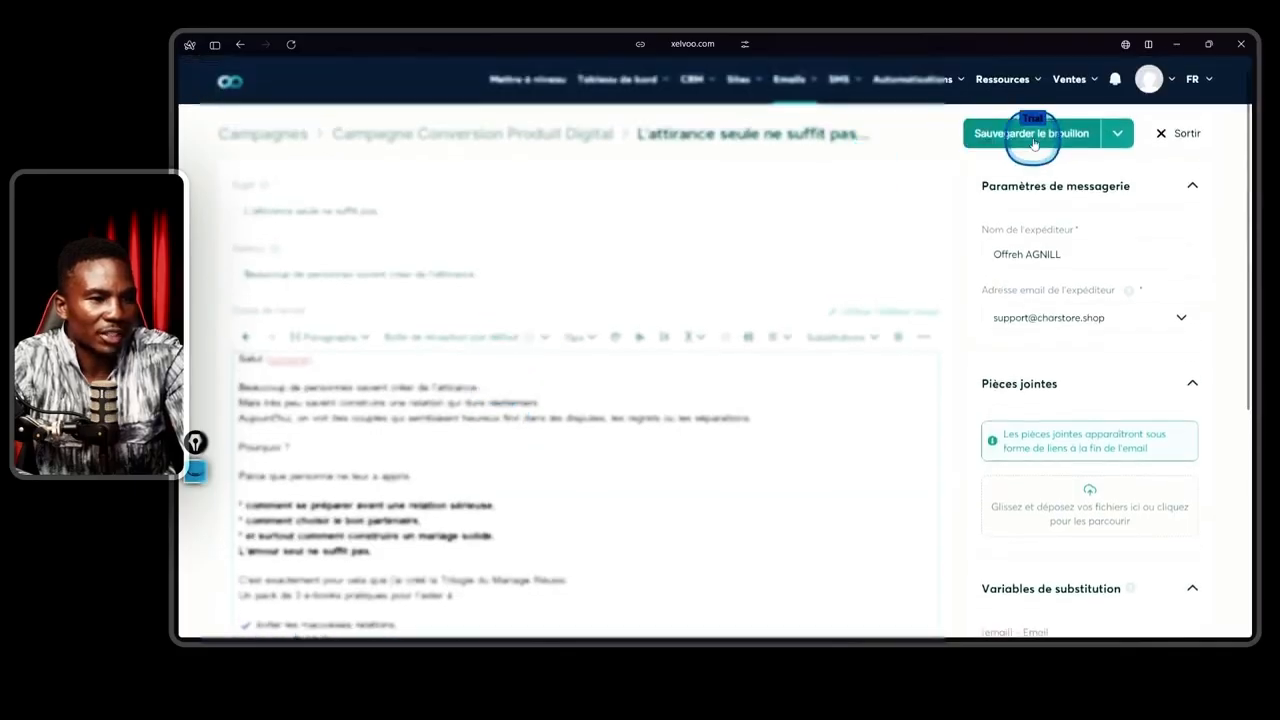
left_click(1030, 138)
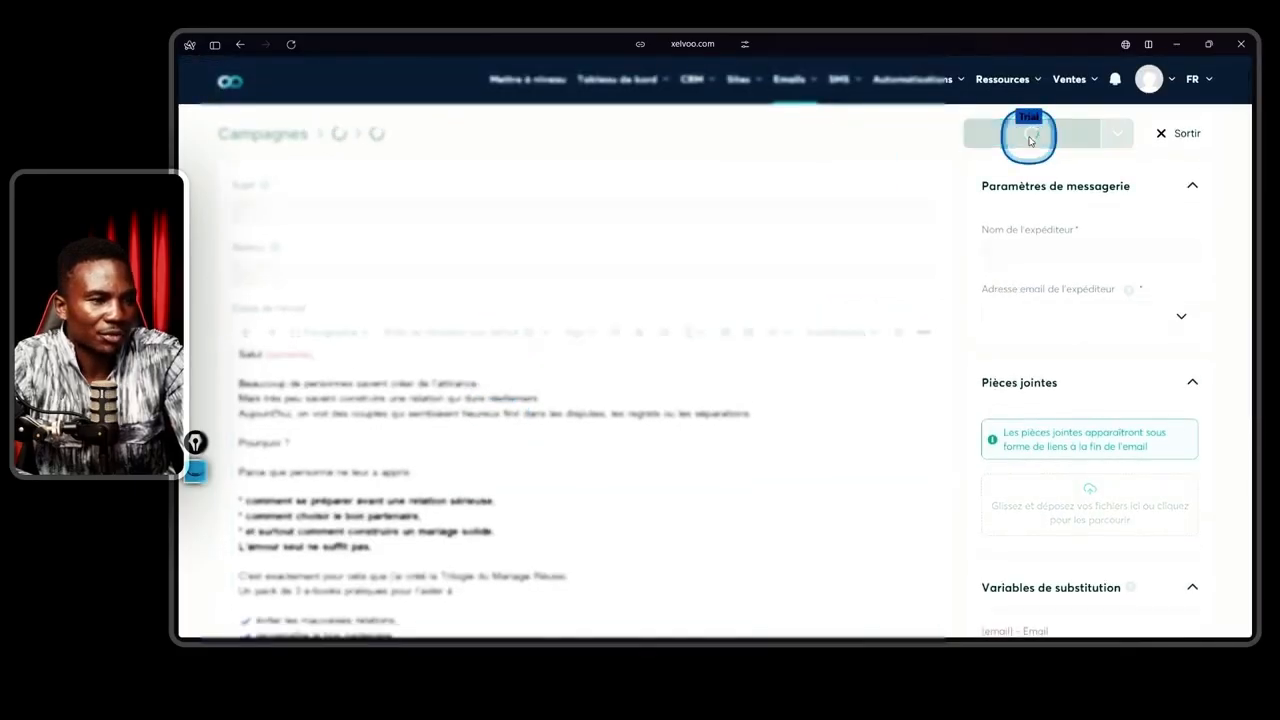
Copy the URL of the sales page "Page de Vente: PD" from its funnel and return to the email campaigns.
mouse_move(737, 87)
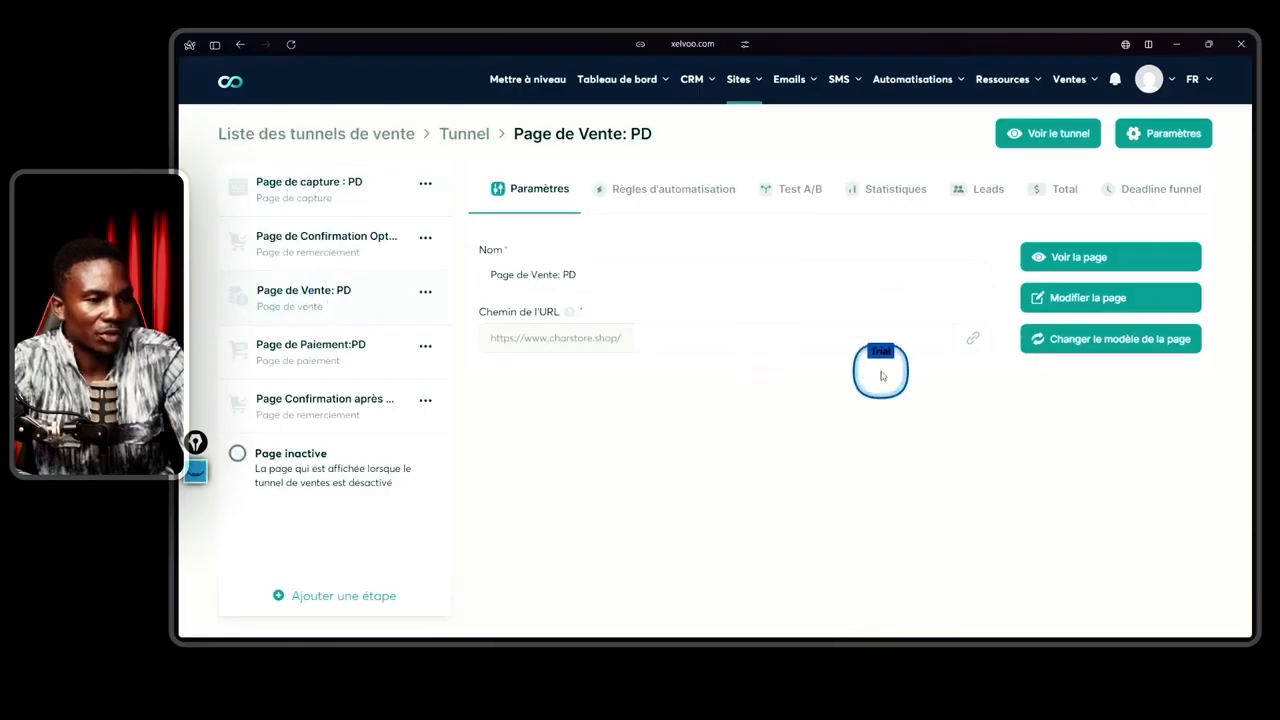
left_click(971, 337)
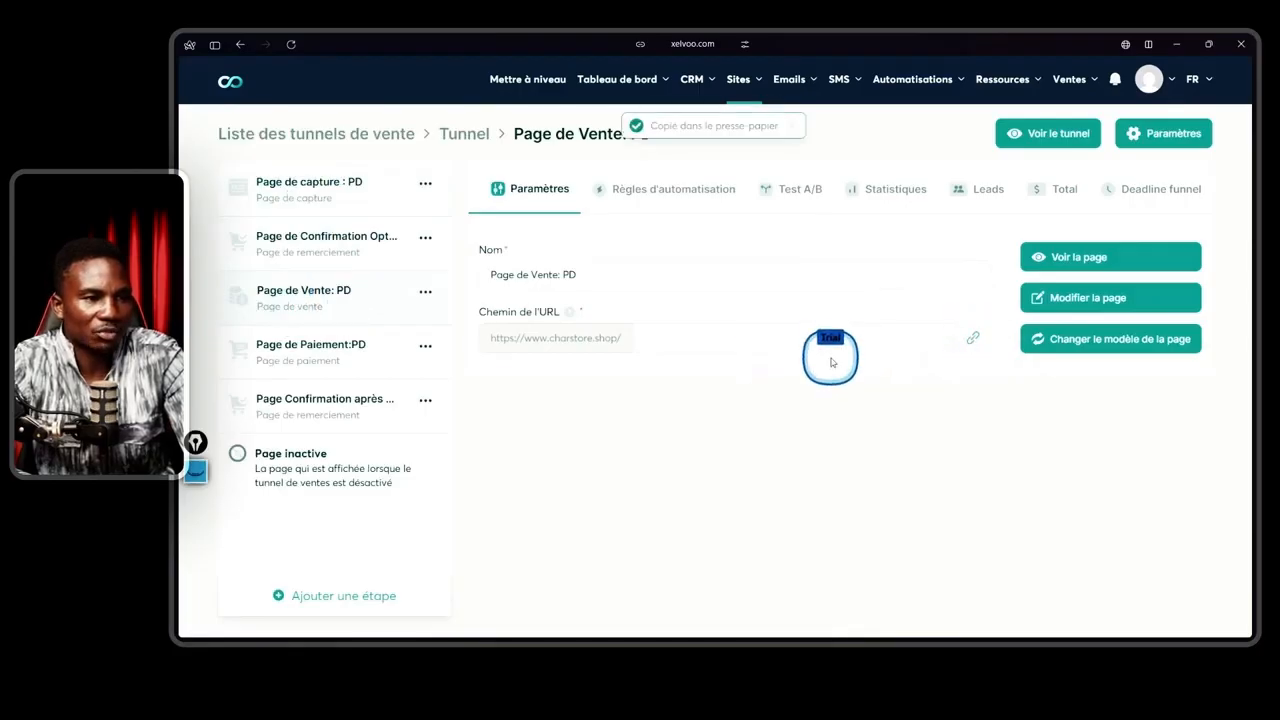
mouse_move(784, 88)
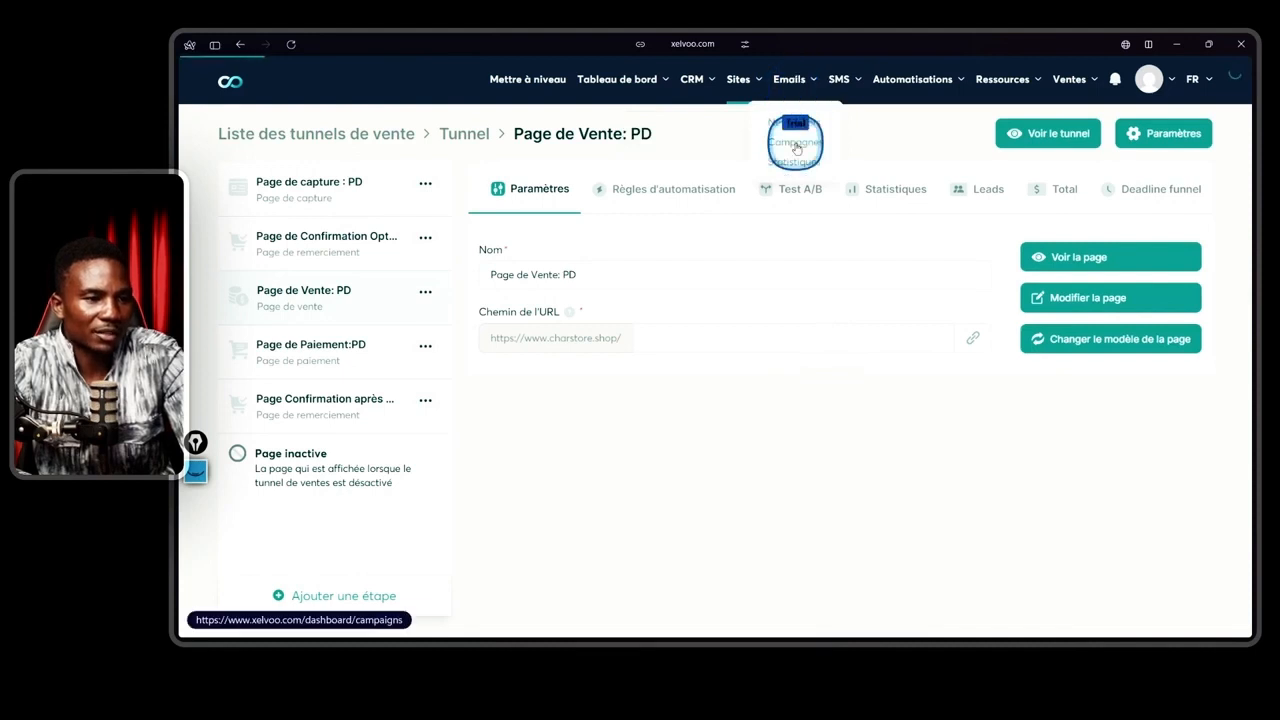
left_click(797, 140)
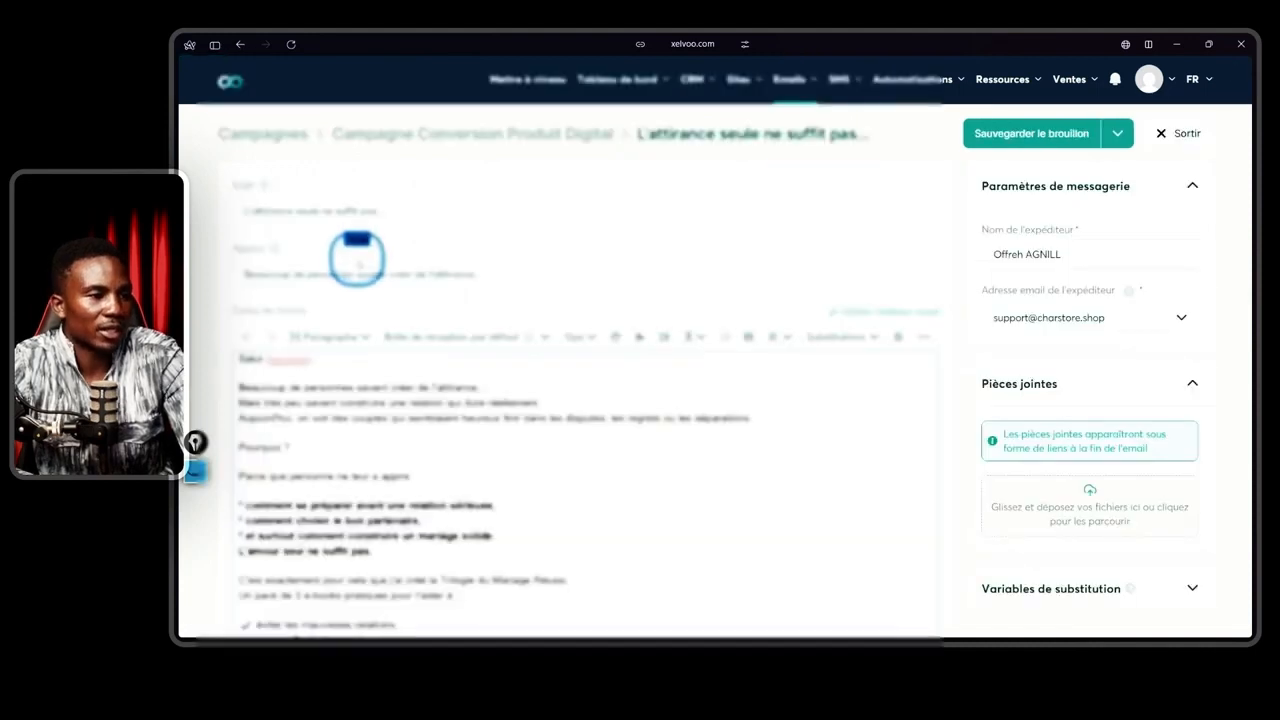
Link the call-to-action text "Clique ici pour découvrir le pack maintenant" in the email body to the copied sales page URL.
scroll(357, 258, "down", 3)
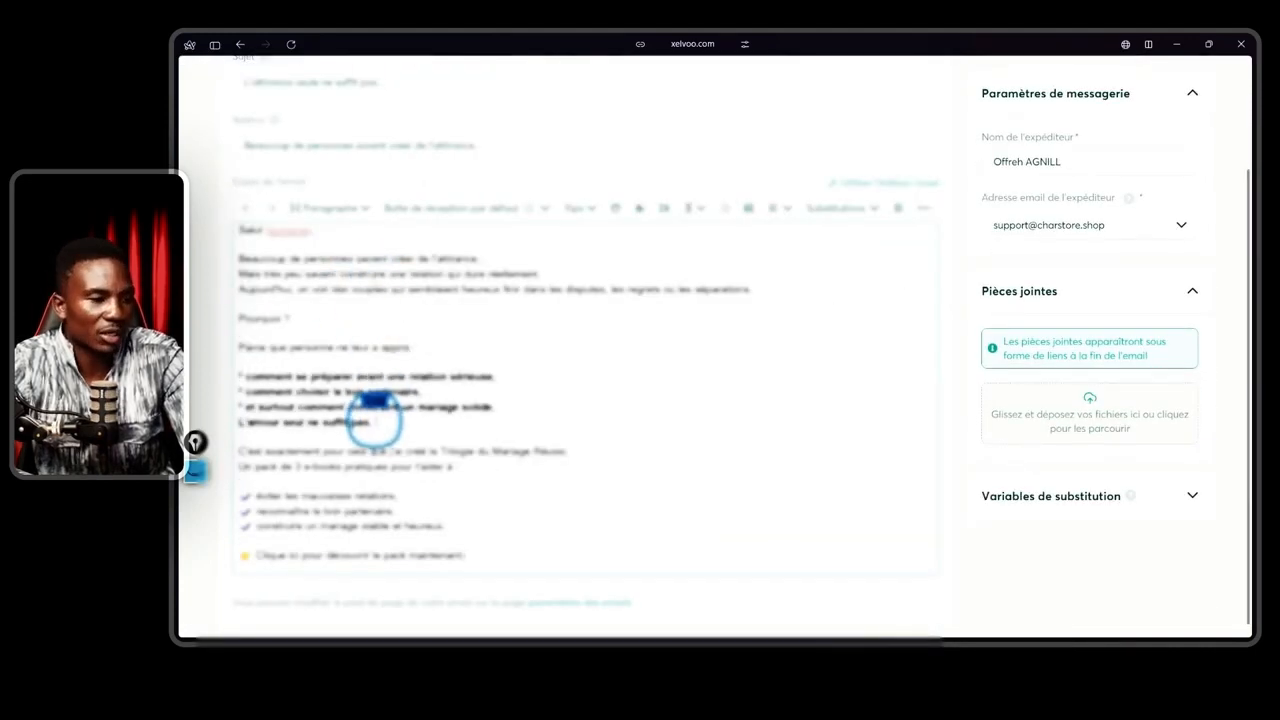
left_click_drag(464, 554, 247, 553)
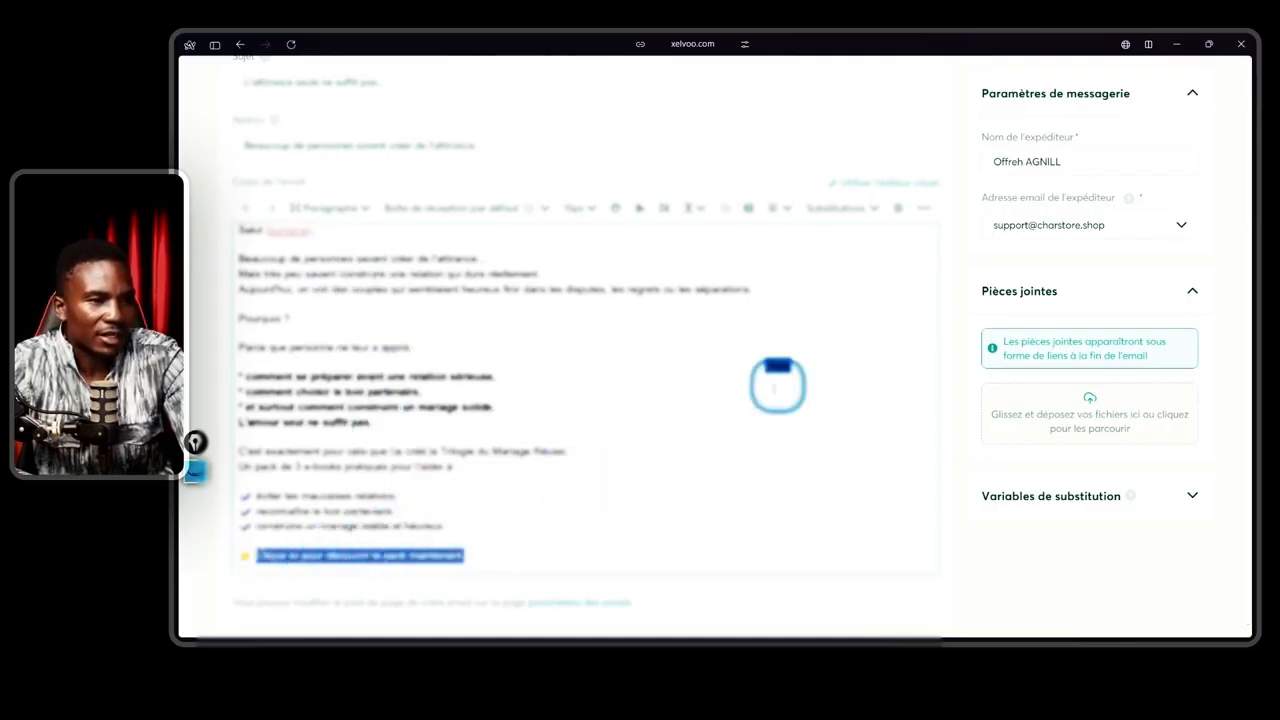
left_click(924, 212)
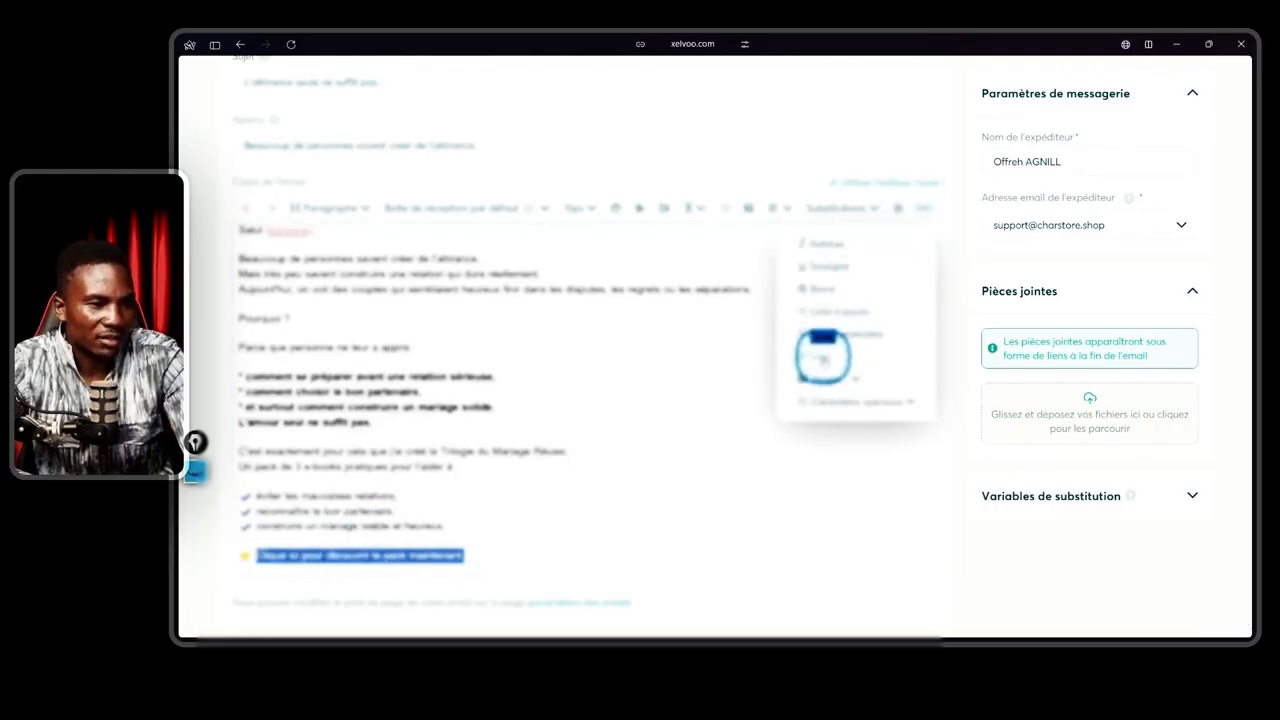
left_click(822, 357)
right_click(347, 590)
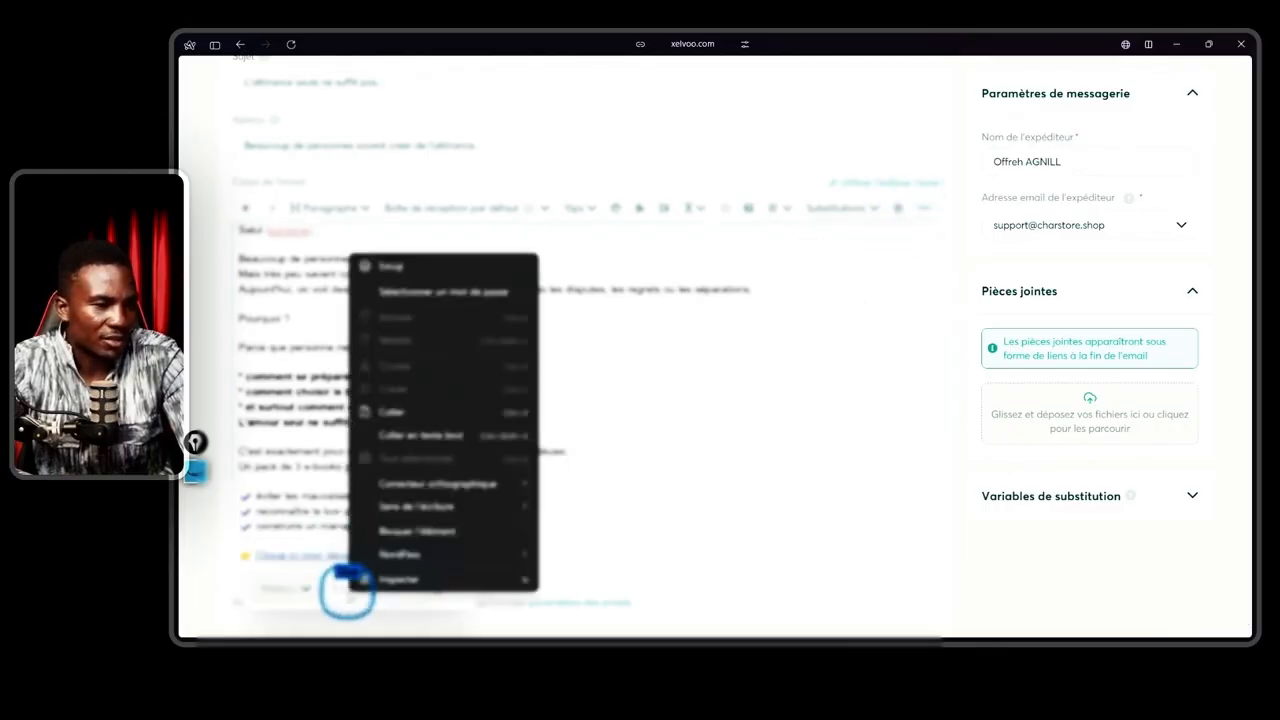
left_click(385, 405)
left_click(461, 590)
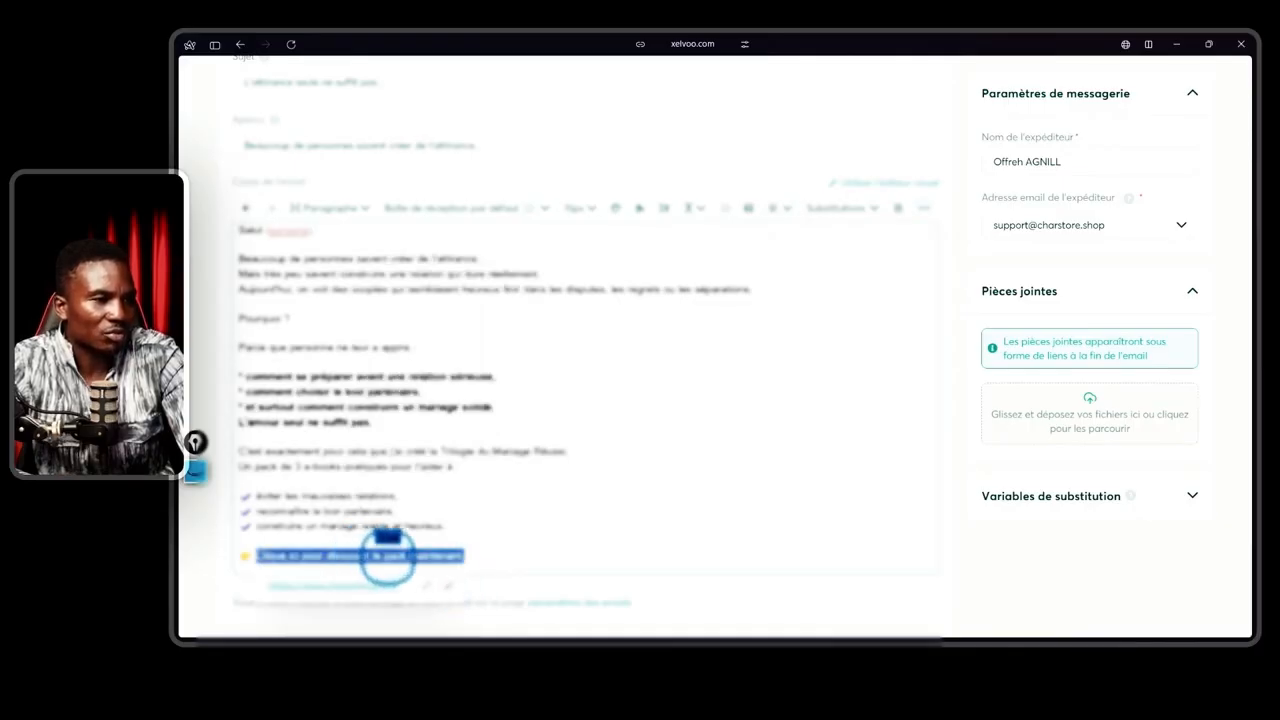
left_click(481, 556)
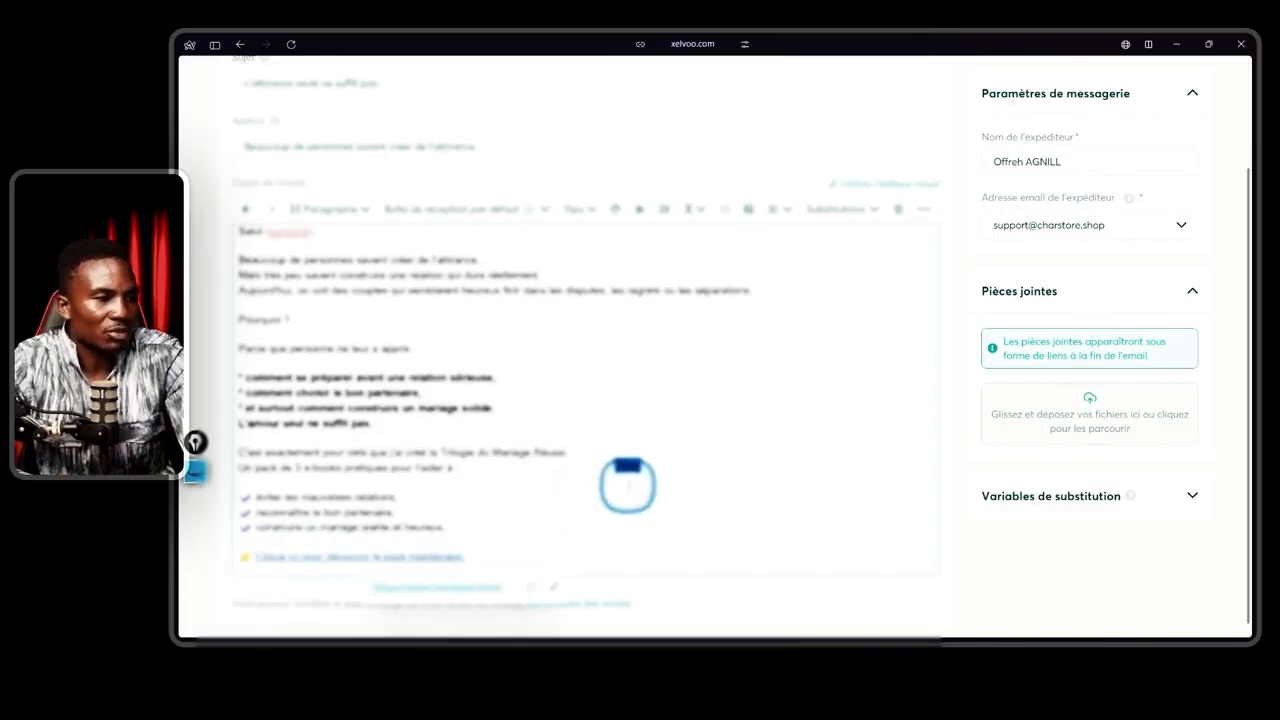
Check the sender settings of the email and choose to save and publish it (Enregistrer et publier).
scroll(626, 486, "up", 3)
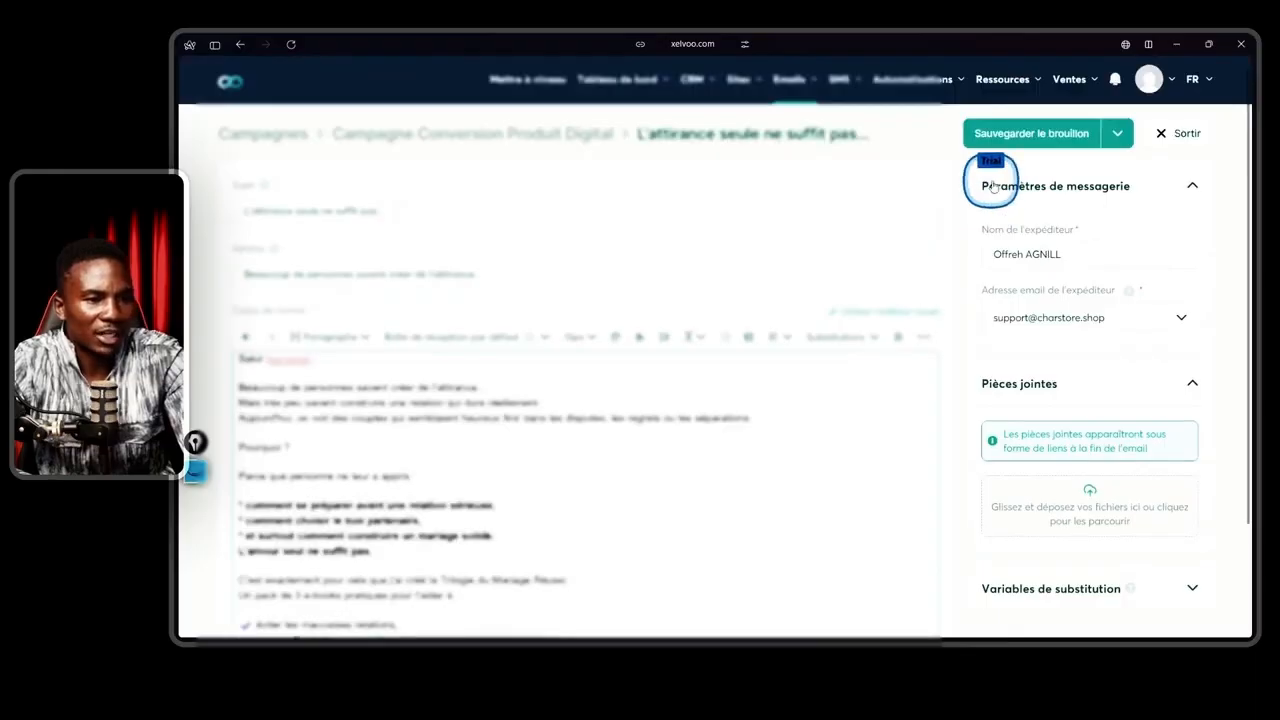
left_click(1192, 187)
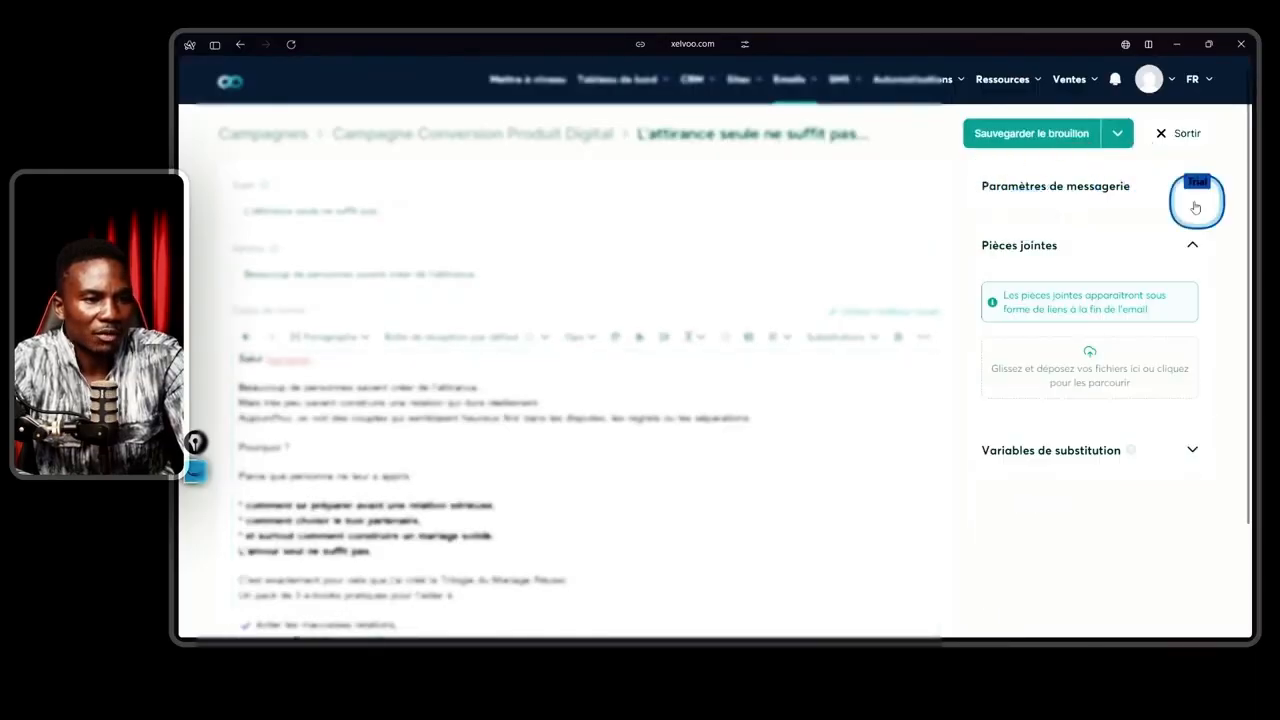
left_click(1193, 188)
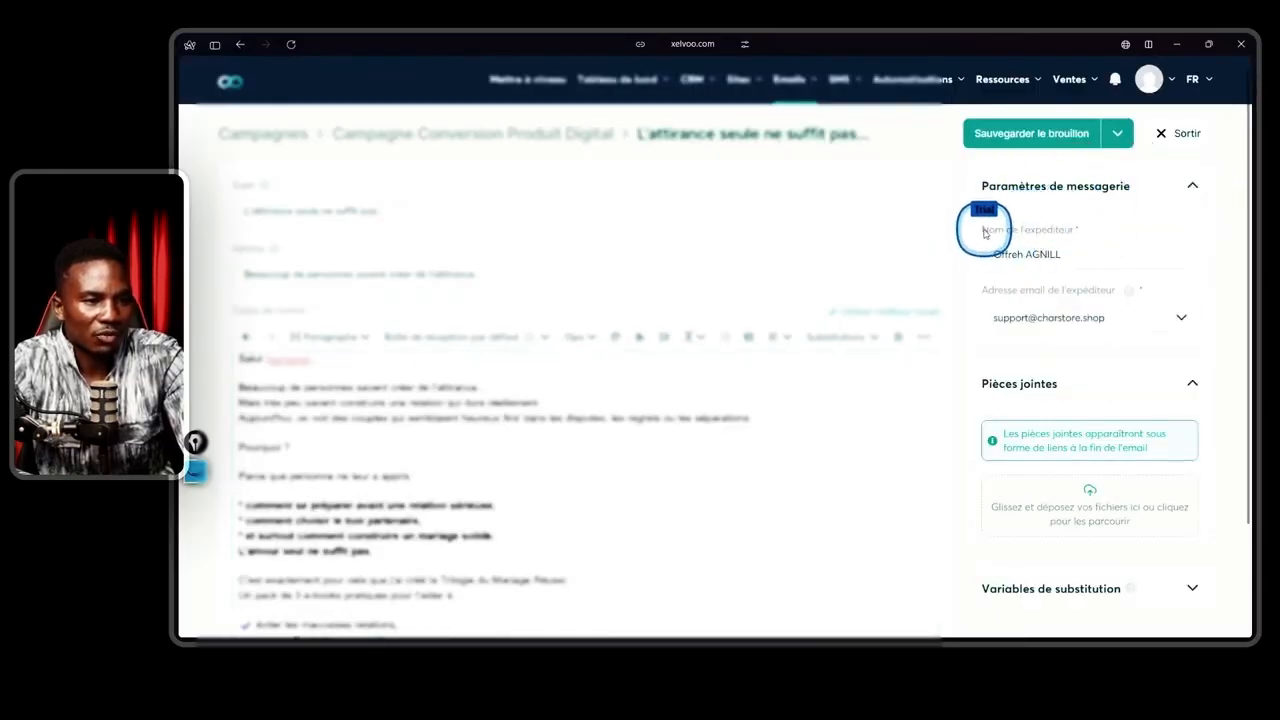
left_click_drag(983, 229, 1078, 228)
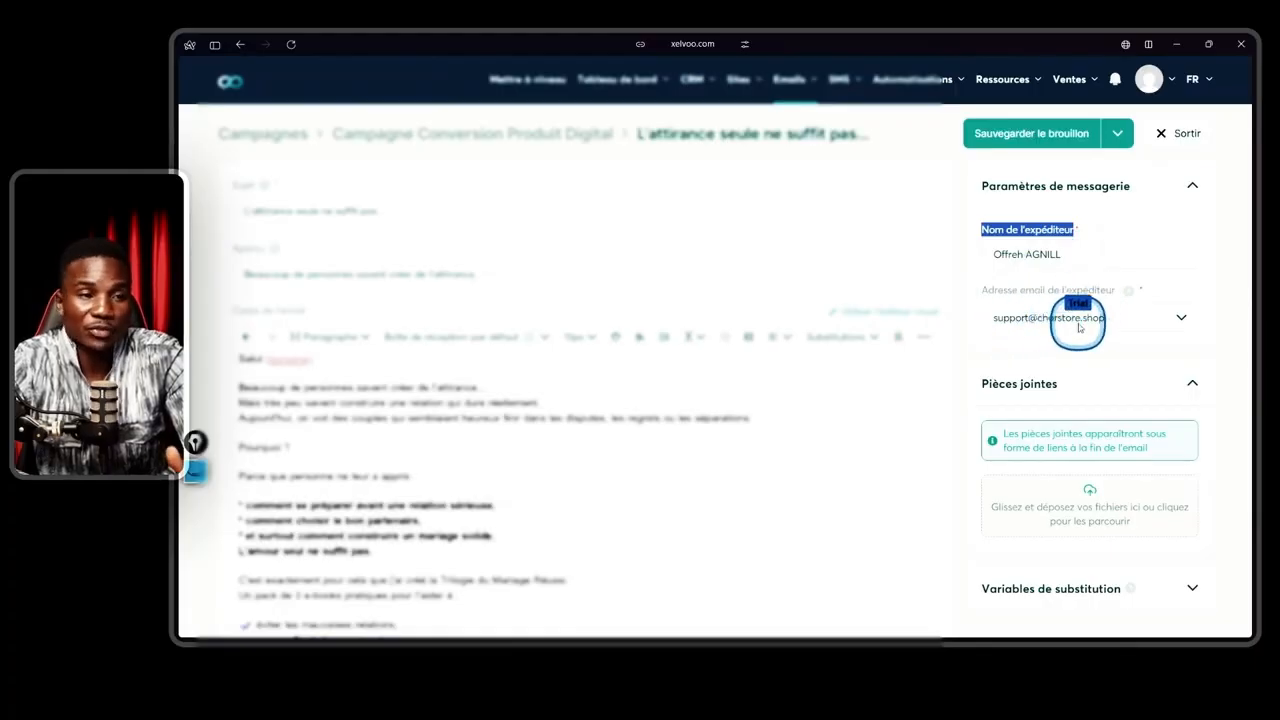
left_click(1117, 133)
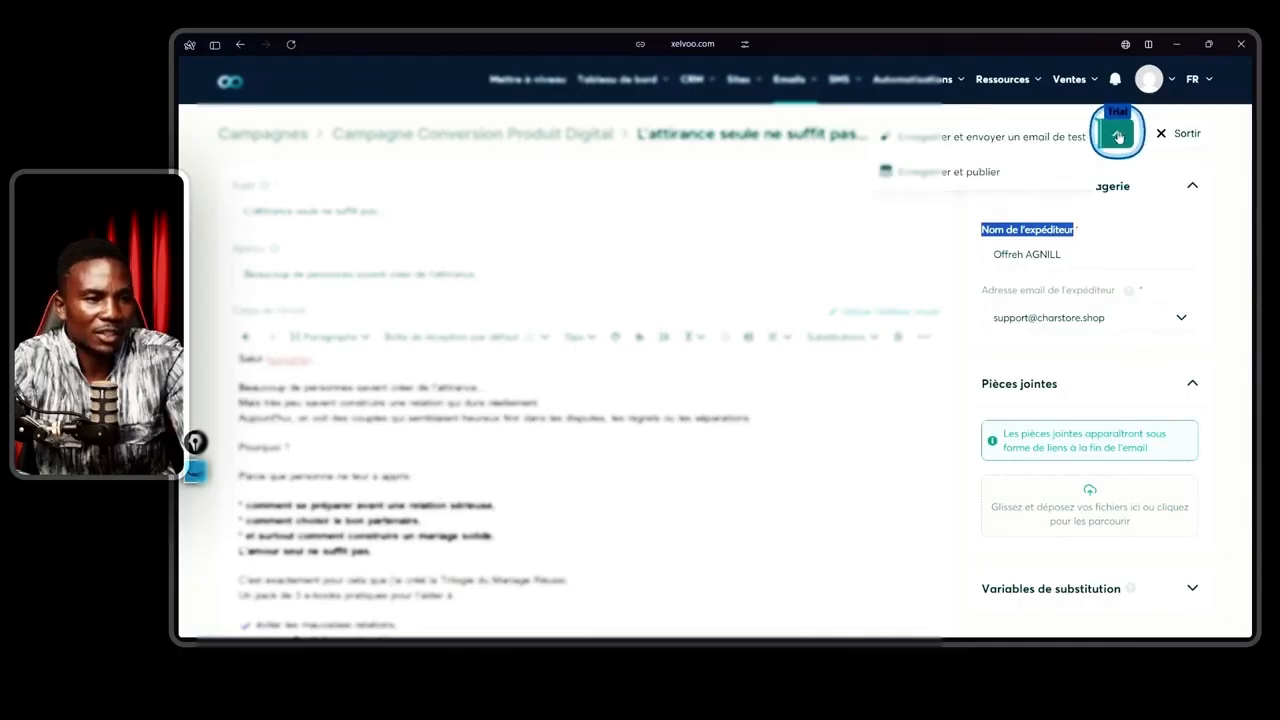
left_click(967, 176)
Enable a fixed sending time of 18:30 for the email and activate it.
left_click_drag(588, 275, 697, 275)
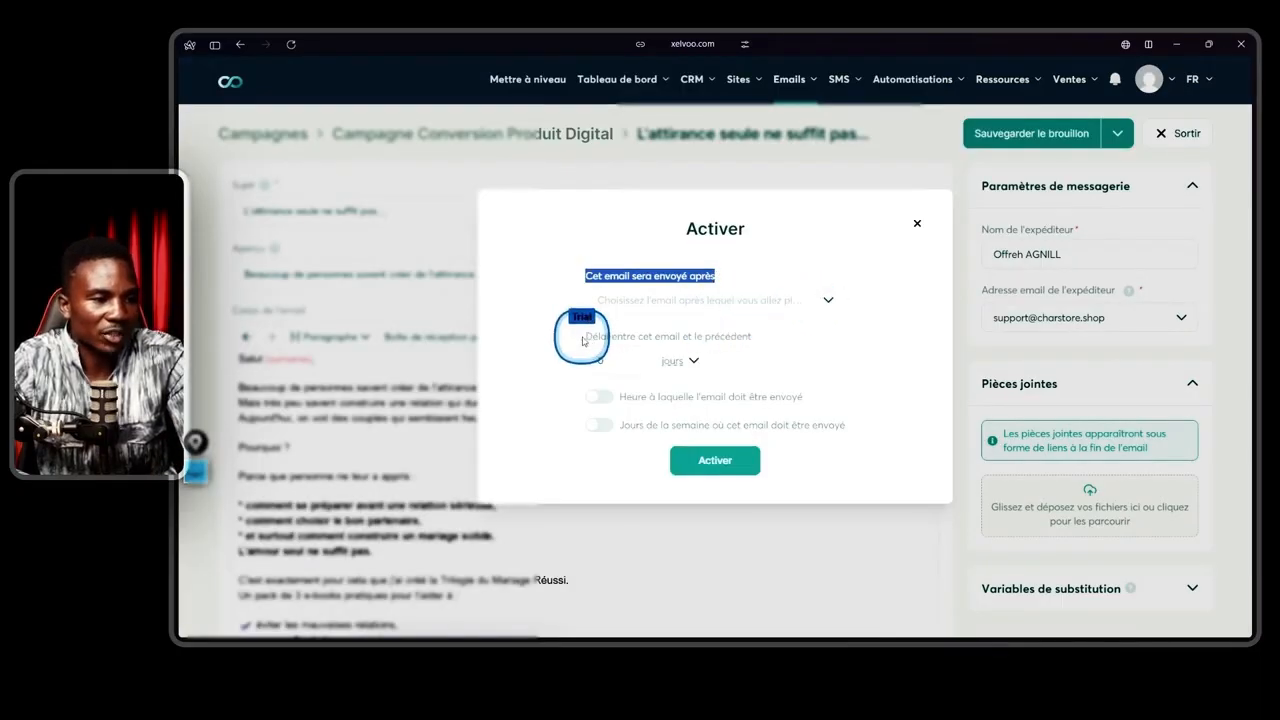
left_click_drag(583, 338, 745, 318)
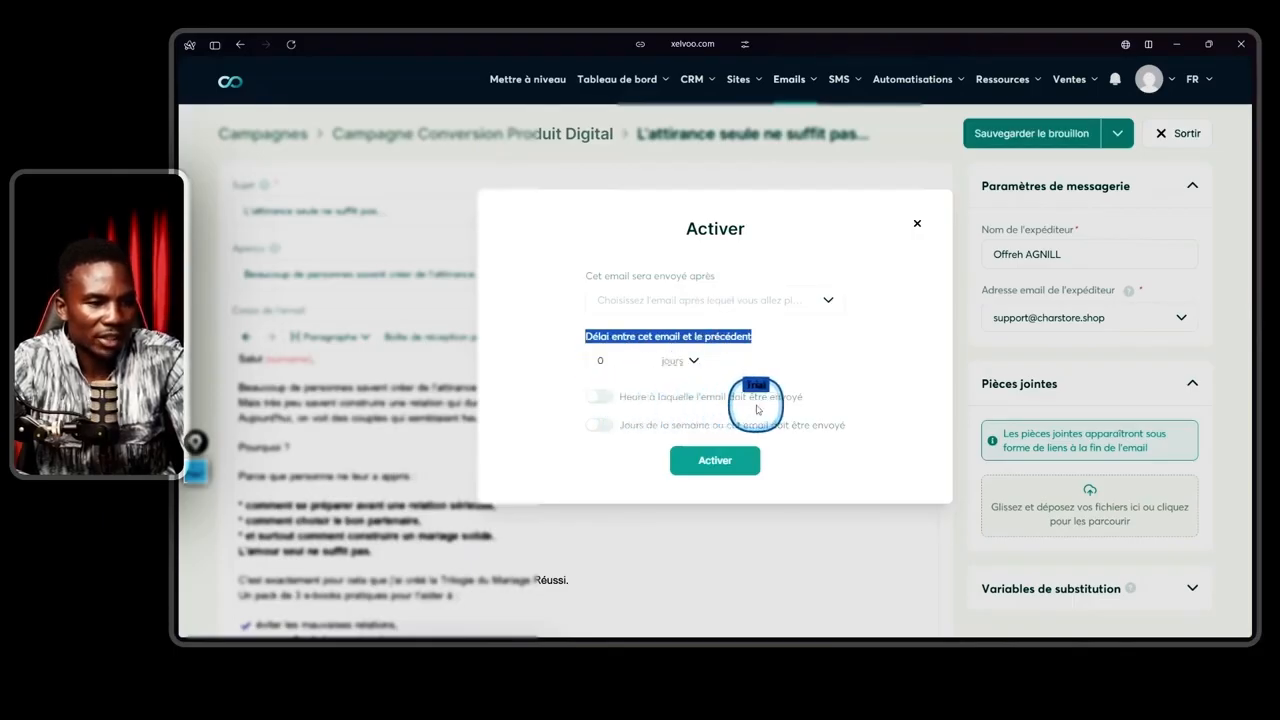
left_click(600, 396)
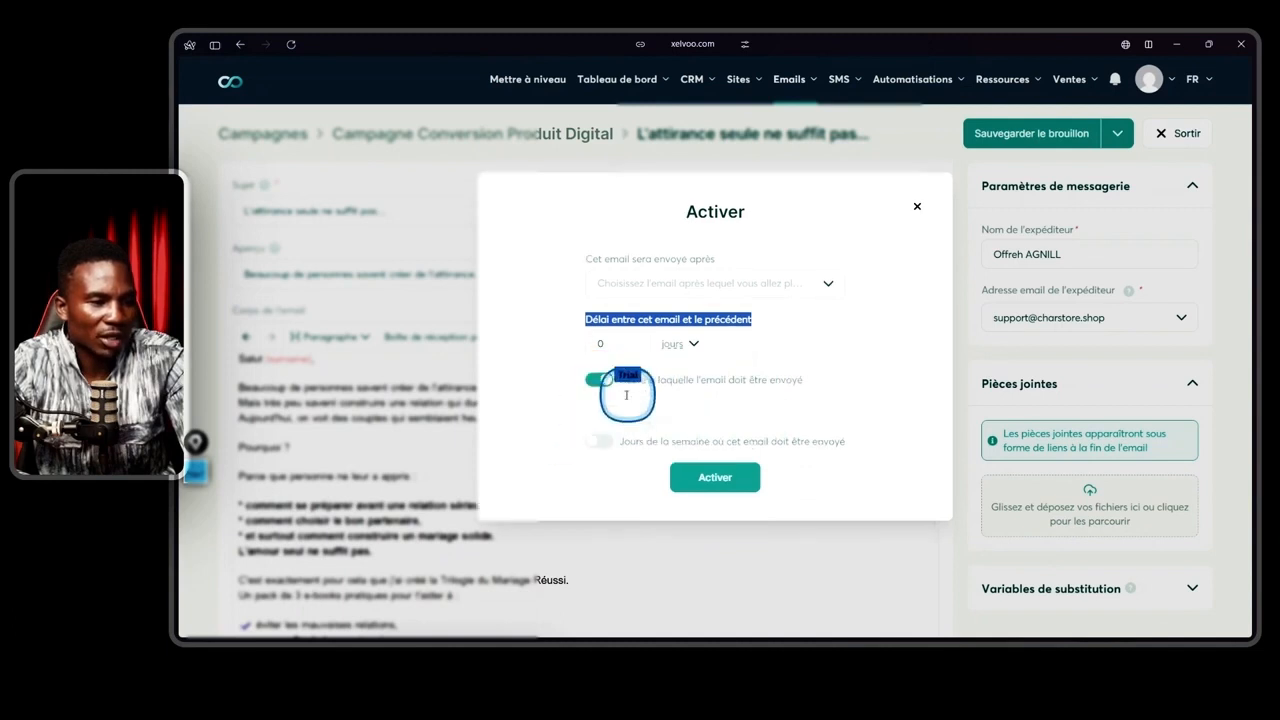
left_click(616, 407)
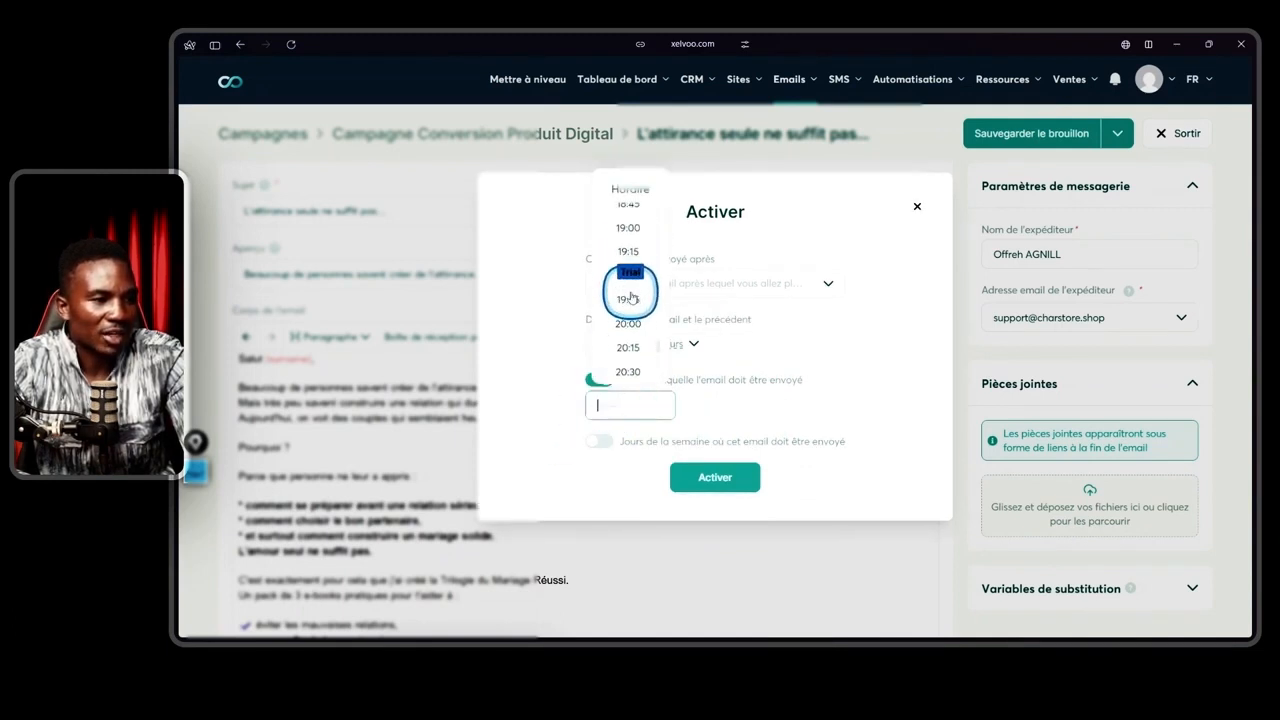
scroll(630, 297, "up", 2)
left_click(615, 251)
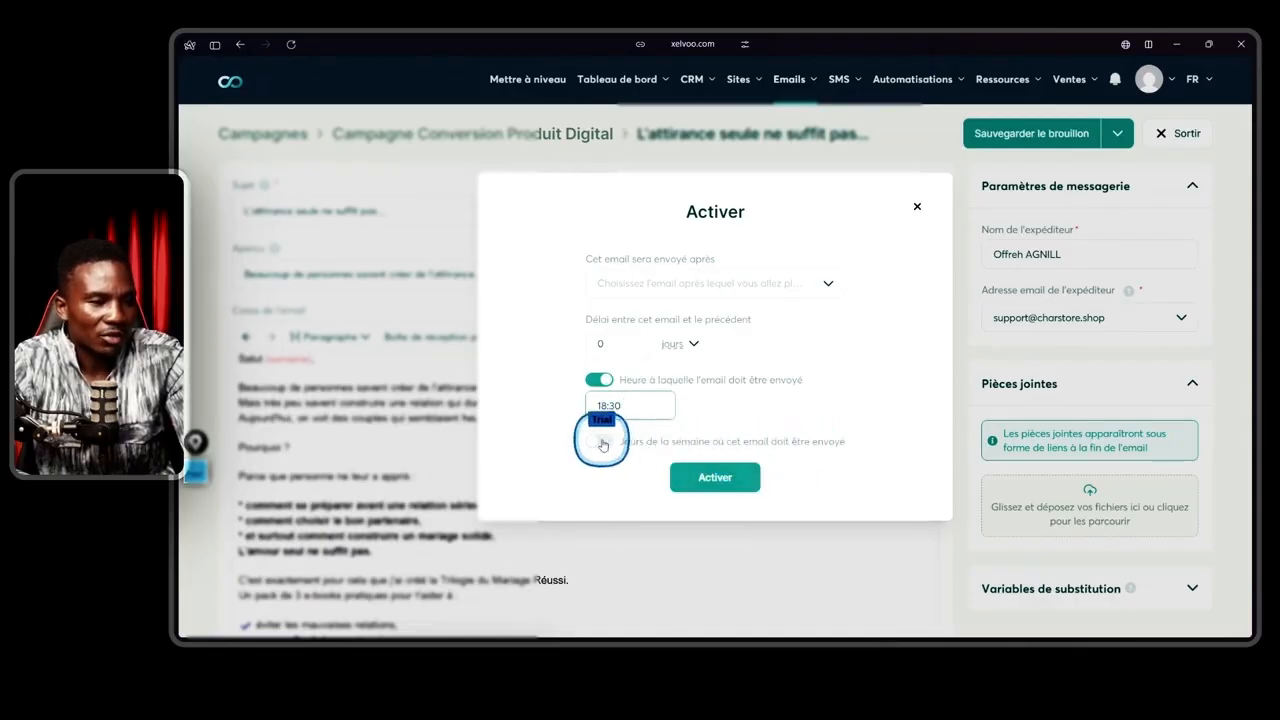
left_click(712, 481)
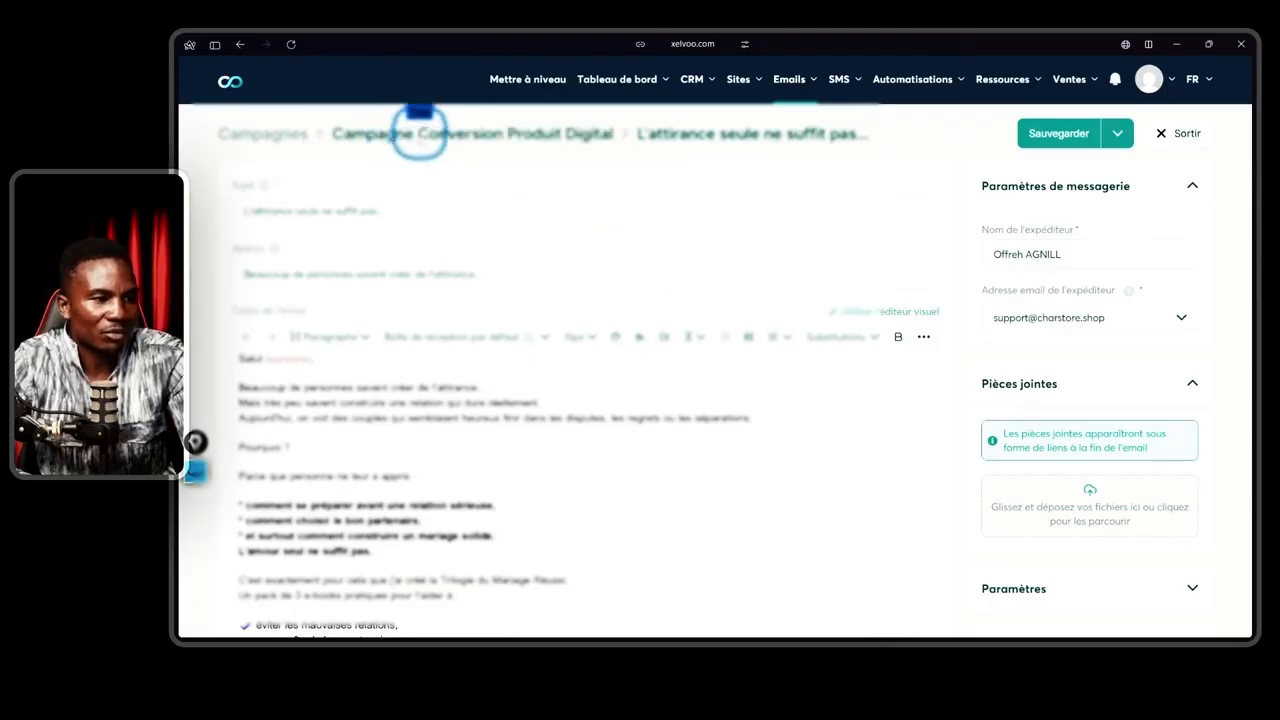
Return to the emails of "Campagne Conversion Produit Digital" and duplicate the email "L'attirance seule ne suffit pas...".
left_click(420, 138)
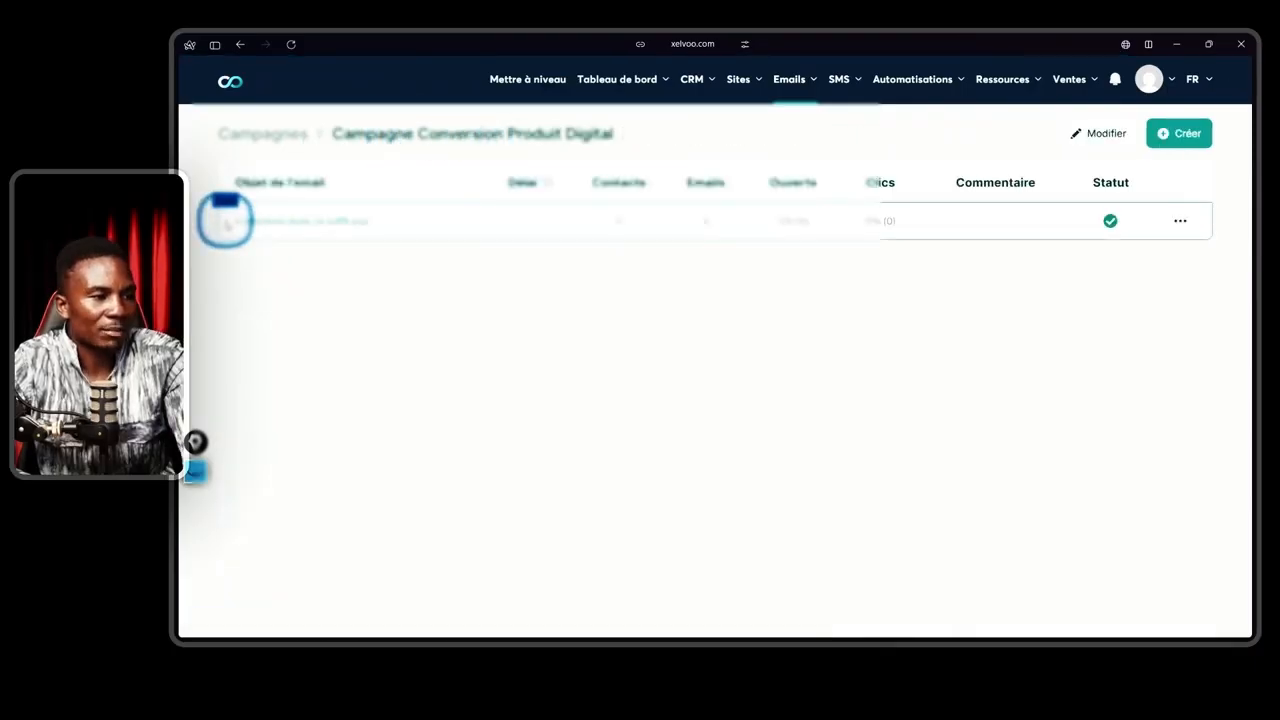
left_click_drag(225, 221, 395, 215)
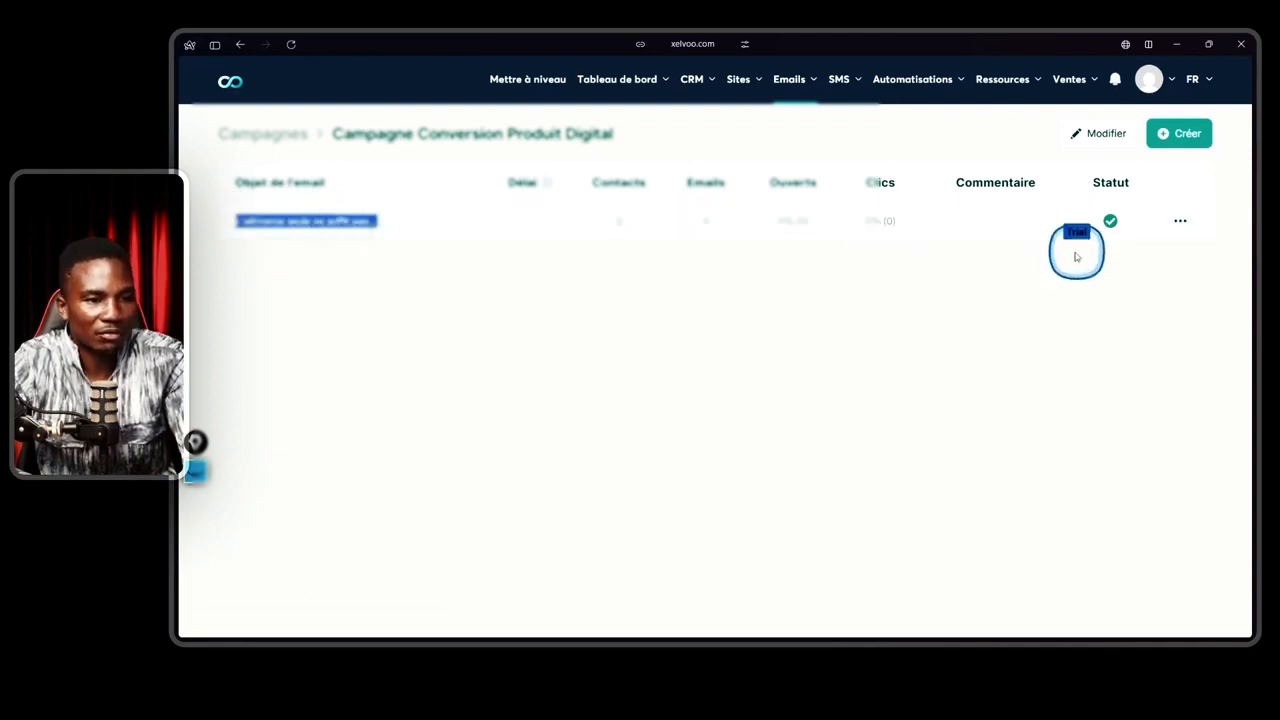
left_click(1180, 220)
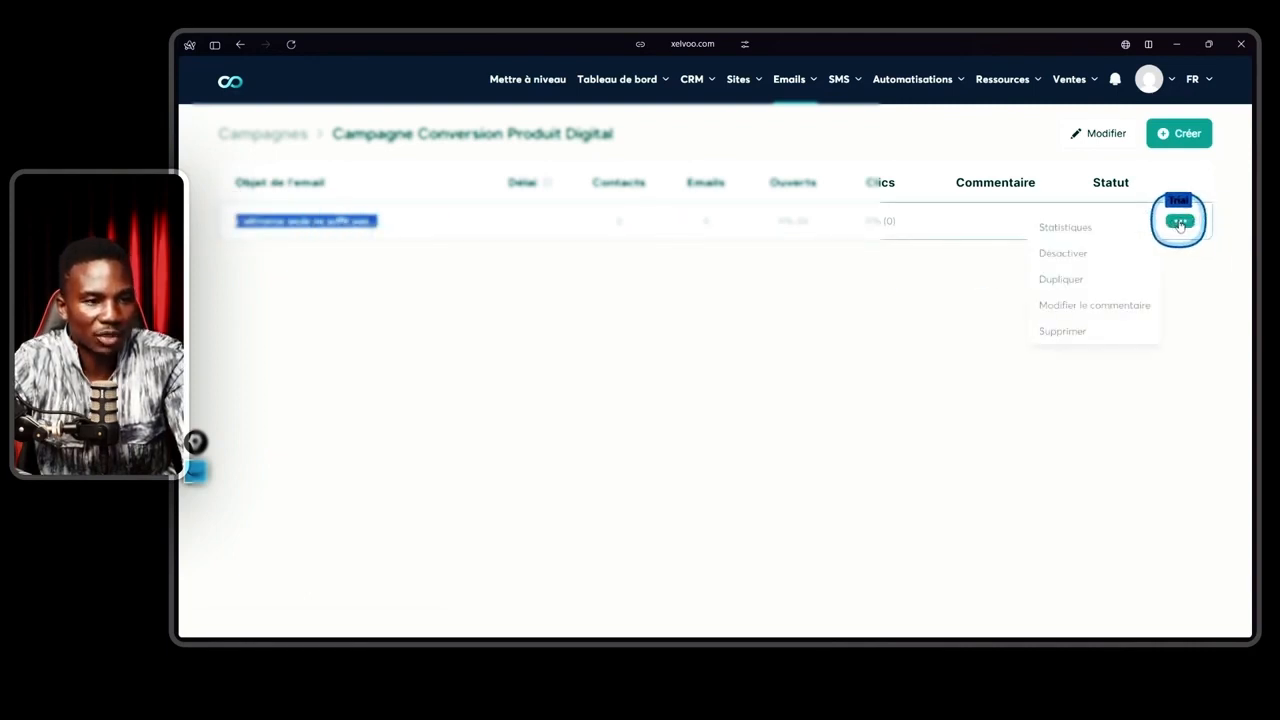
left_click(1062, 281)
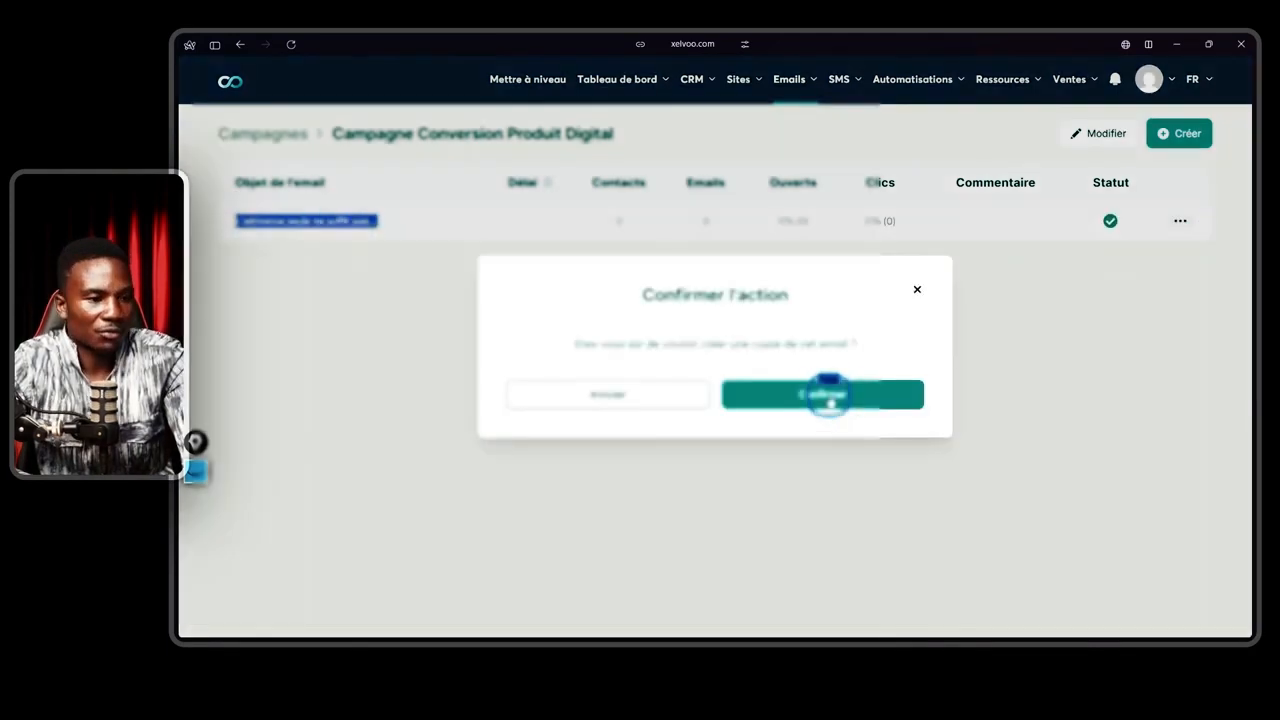
left_click(826, 394)
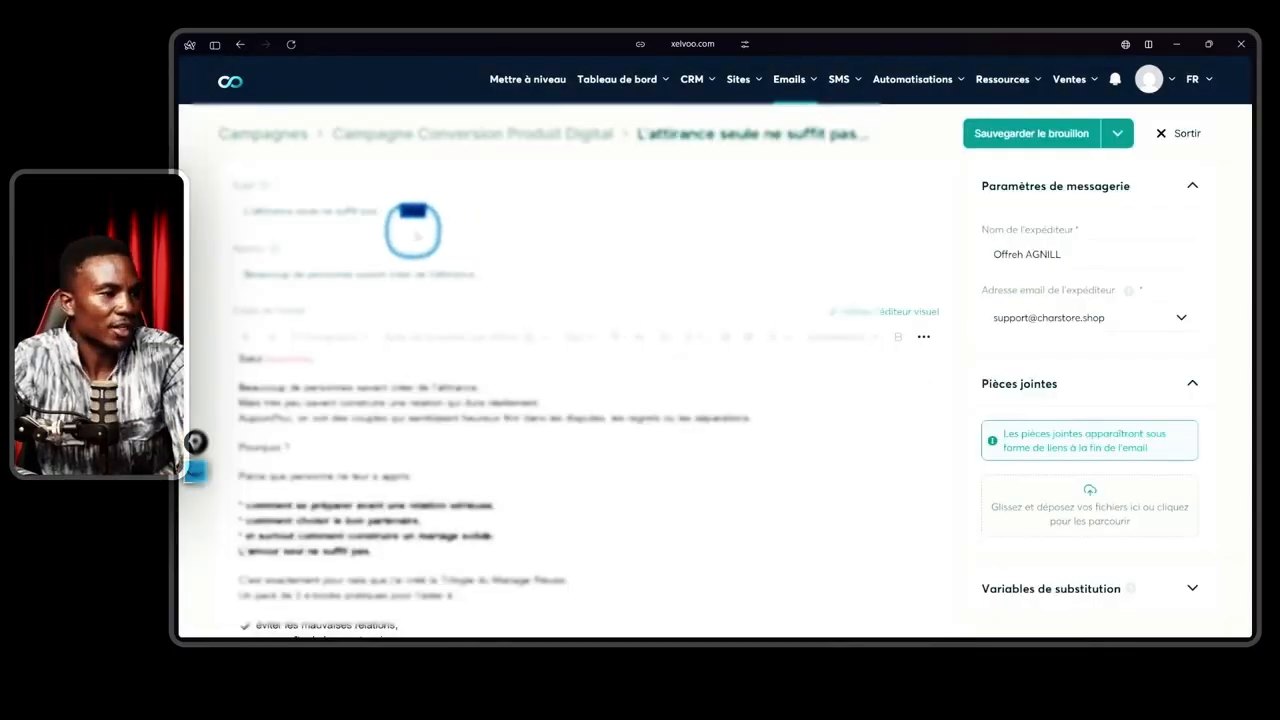
Copy the subject, preview text and body content of Email #2 from the resources page.
mouse_move(186, 259)
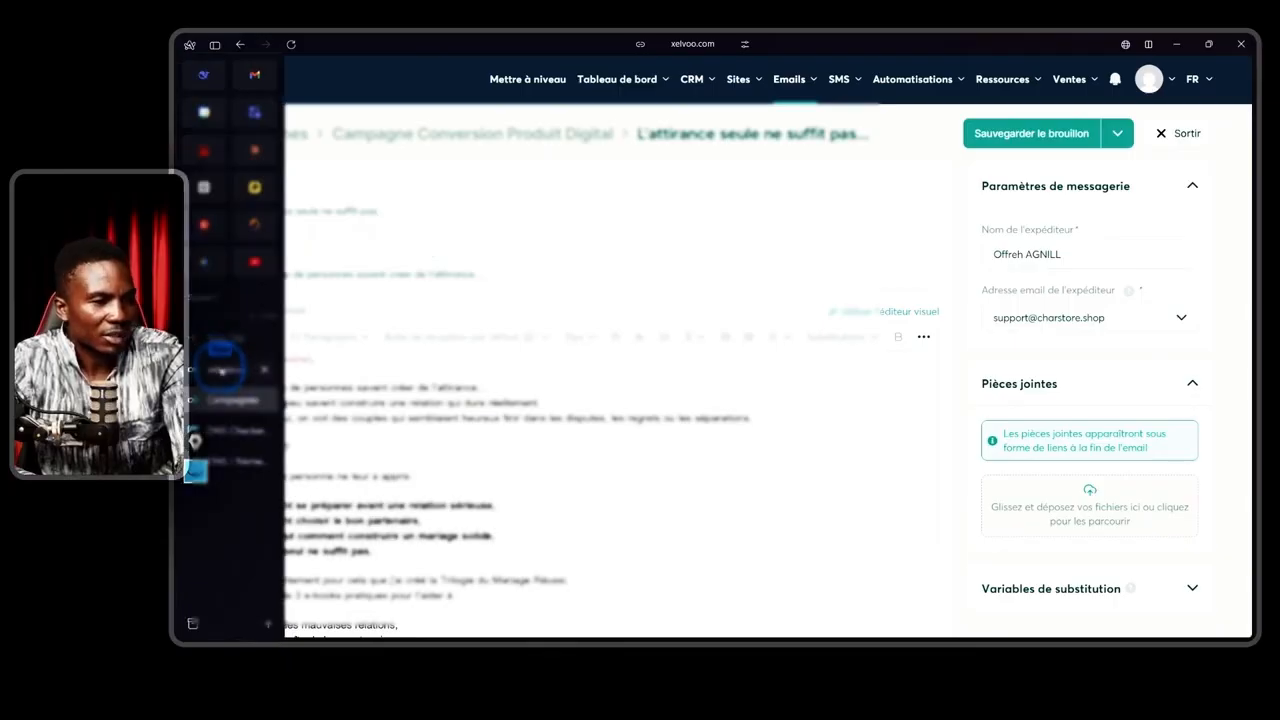
left_click(222, 369)
scroll(666, 371, "down", 3)
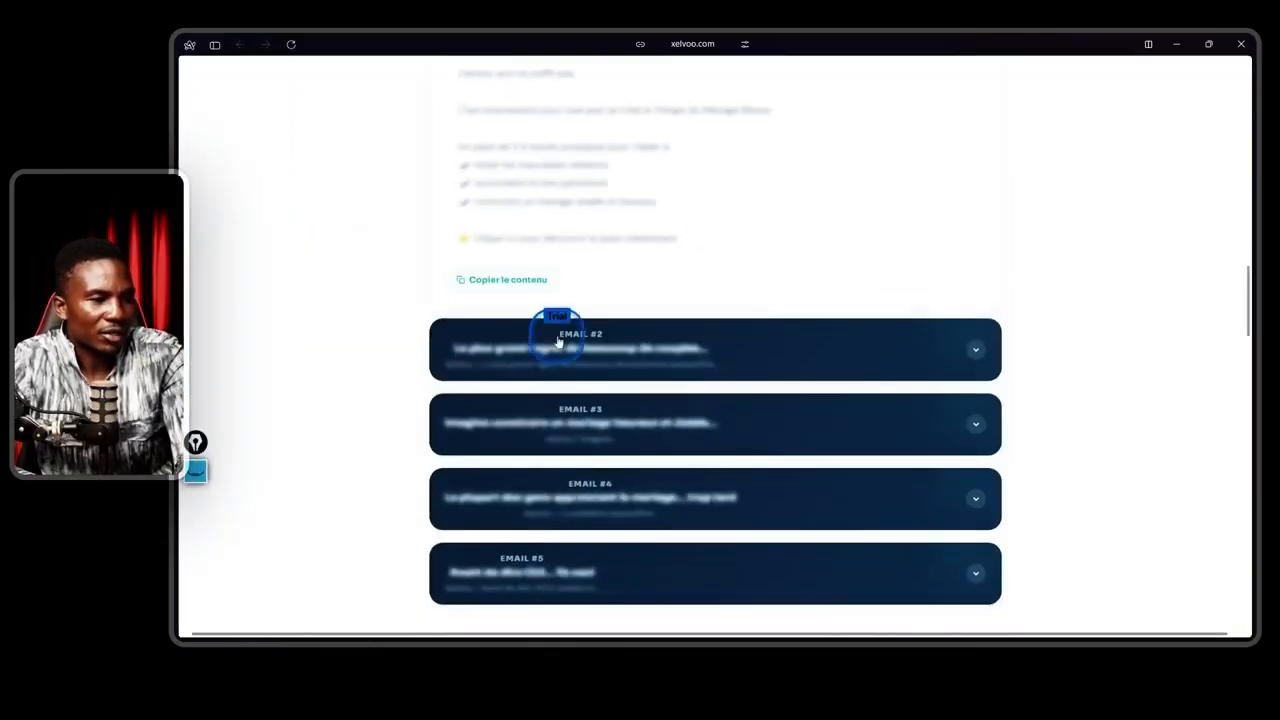
left_click(557, 341)
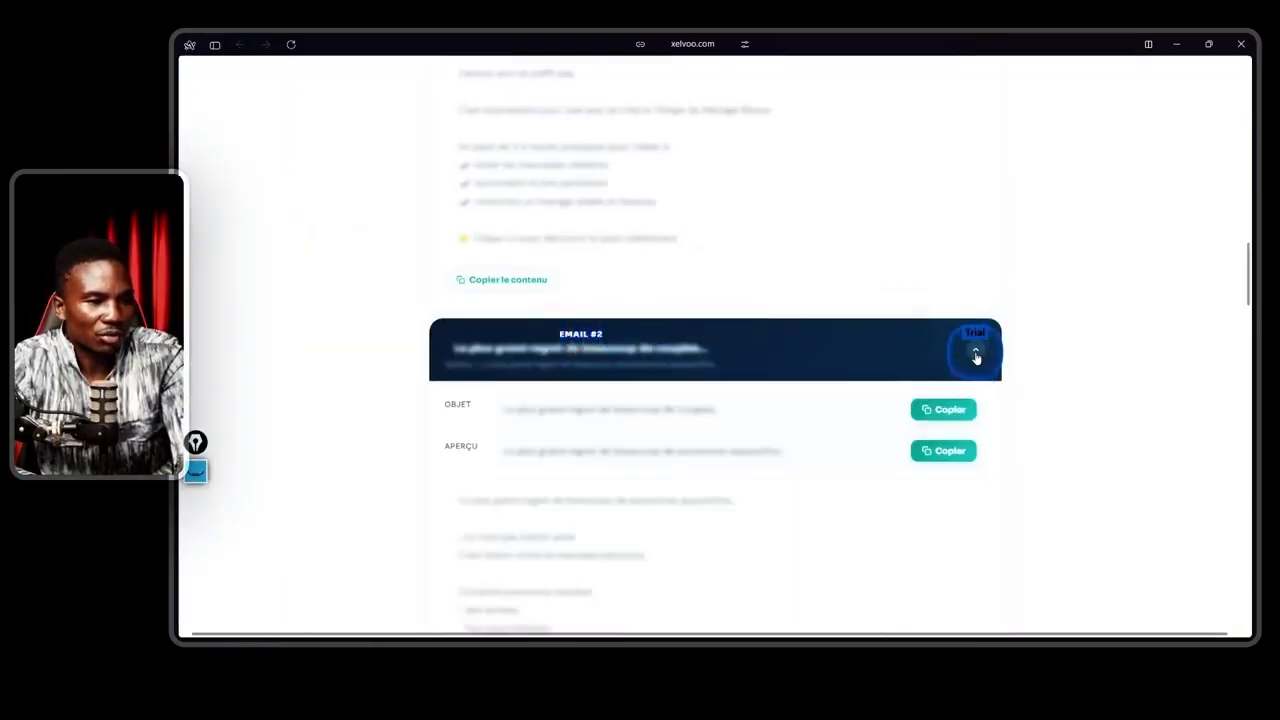
scroll(966, 351, "down", 2)
double_click(446, 263)
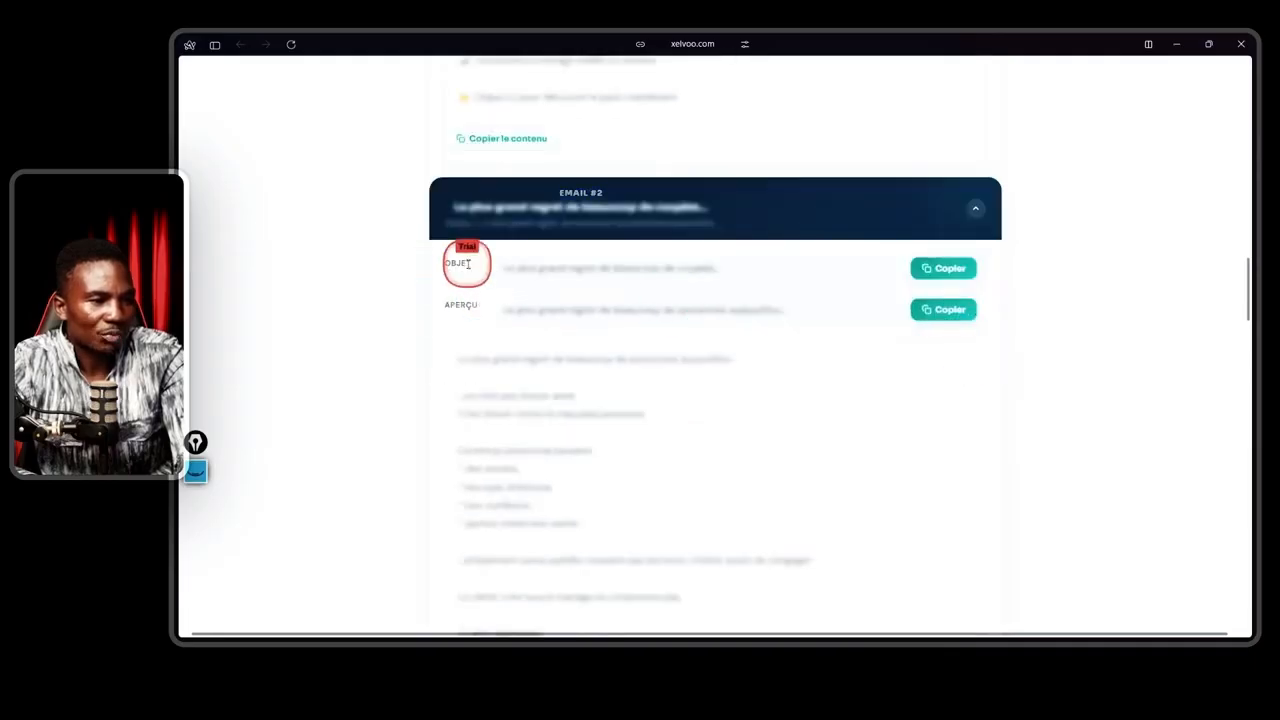
double_click(446, 305)
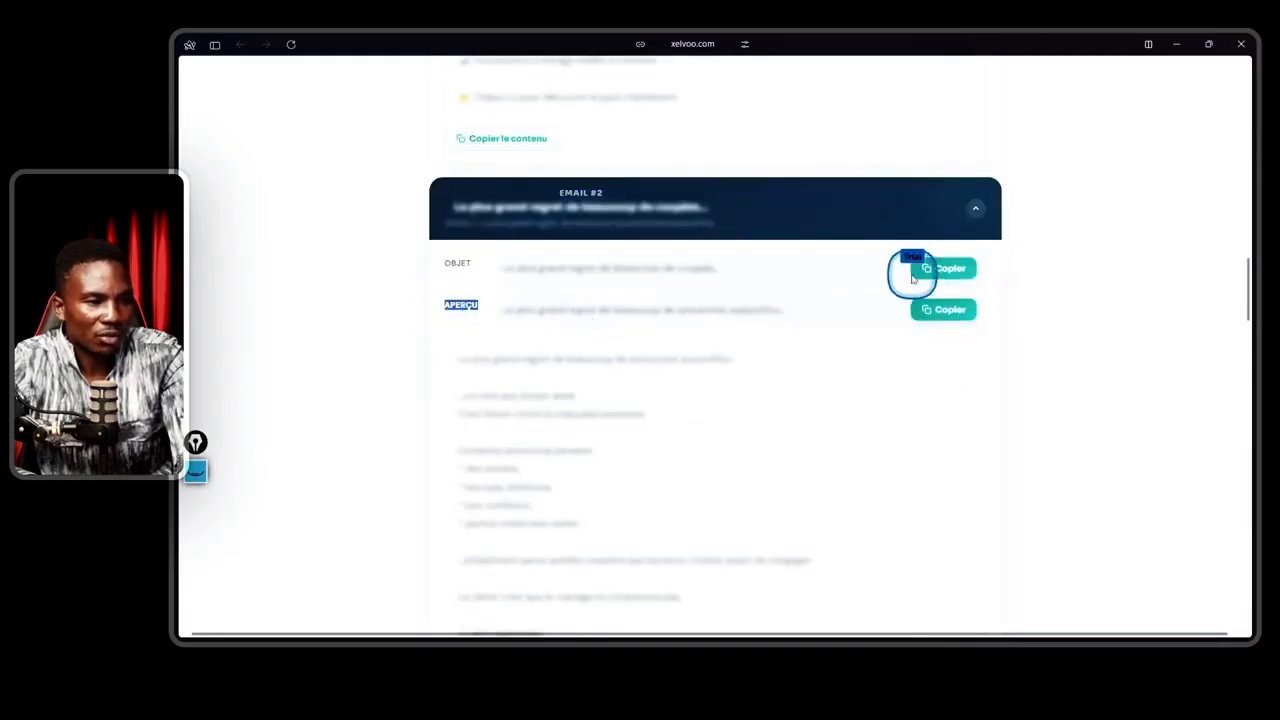
left_click(943, 268)
left_click(930, 328)
scroll(891, 391, "down", 5)
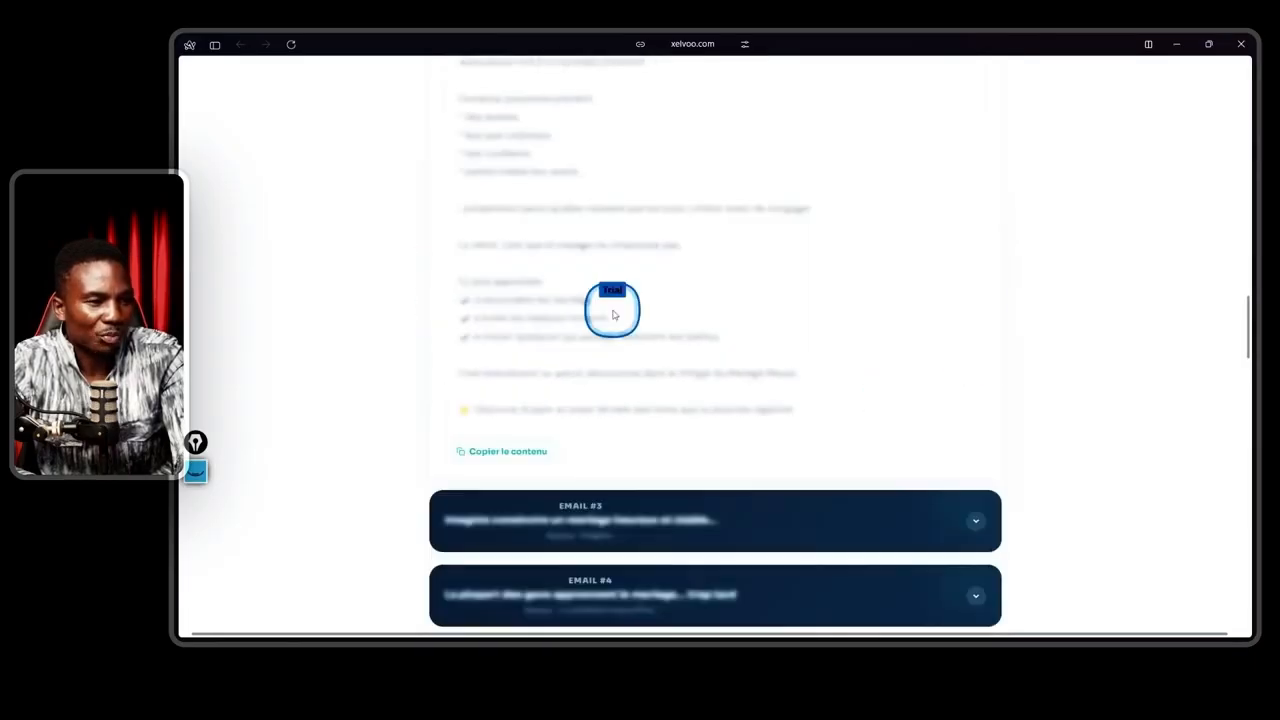
left_click(505, 452)
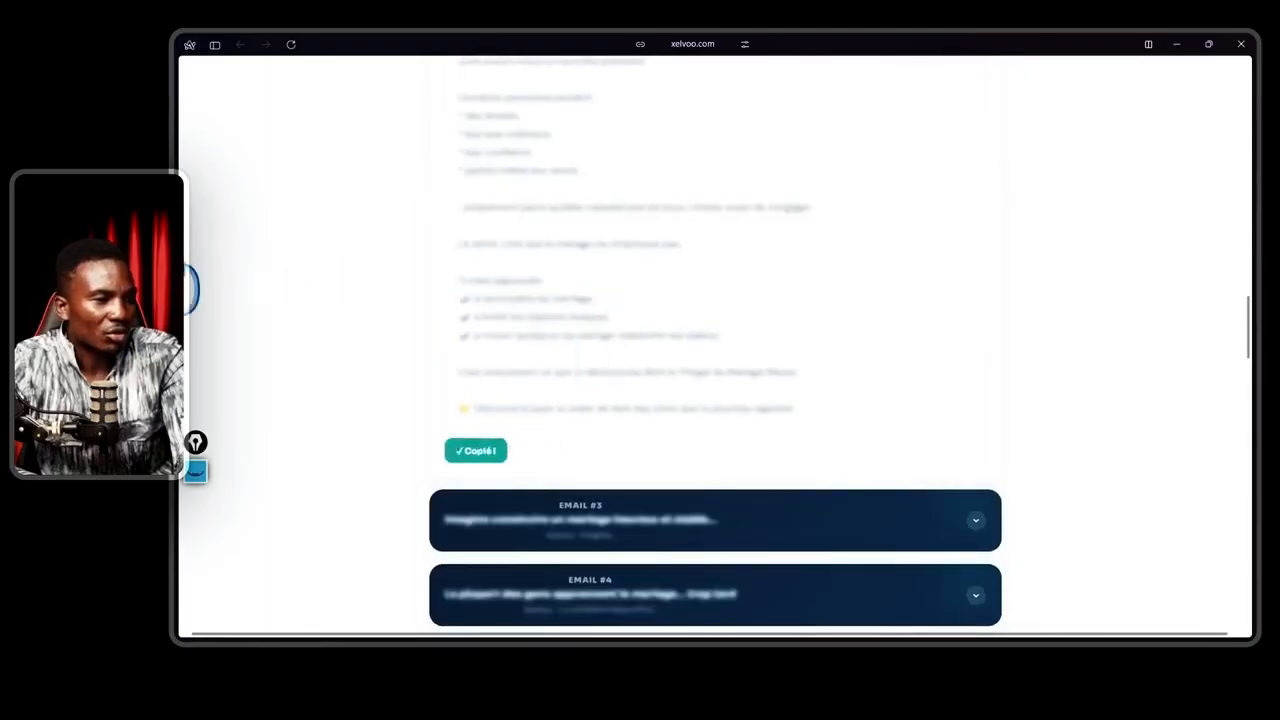
Replace the duplicated email's body with the copied content and set subject and preview to "Le plus grand regret de beaucoup de personnes aujourd'hui...".
mouse_move(192, 280)
left_click(229, 401)
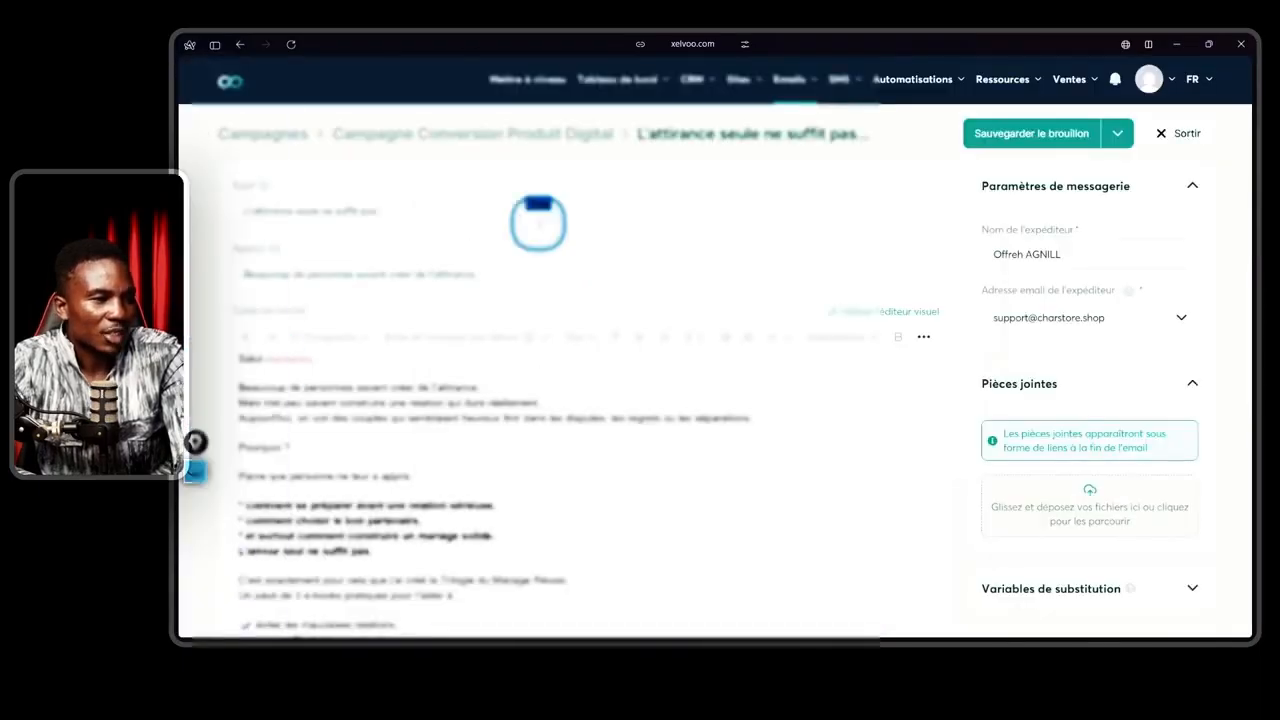
left_click(378, 383)
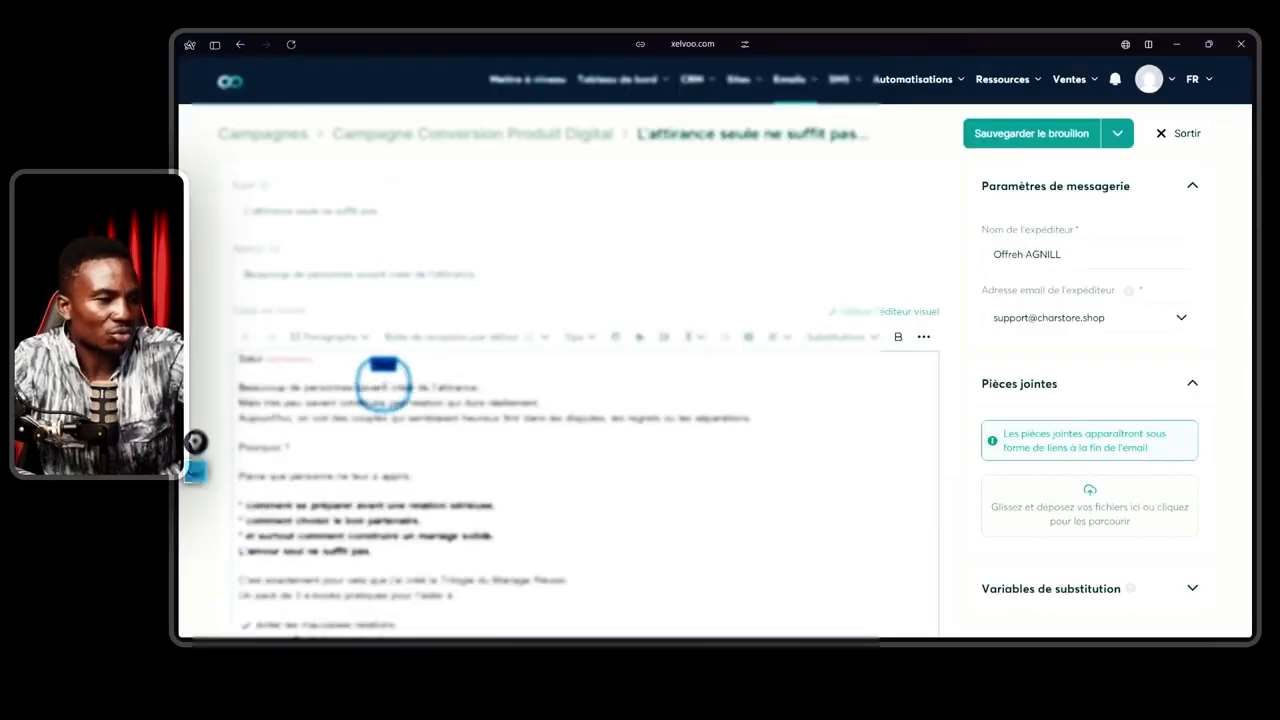
key("ctrl+a")
key("ctrl+v")
left_click_drag(497, 276, 234, 280)
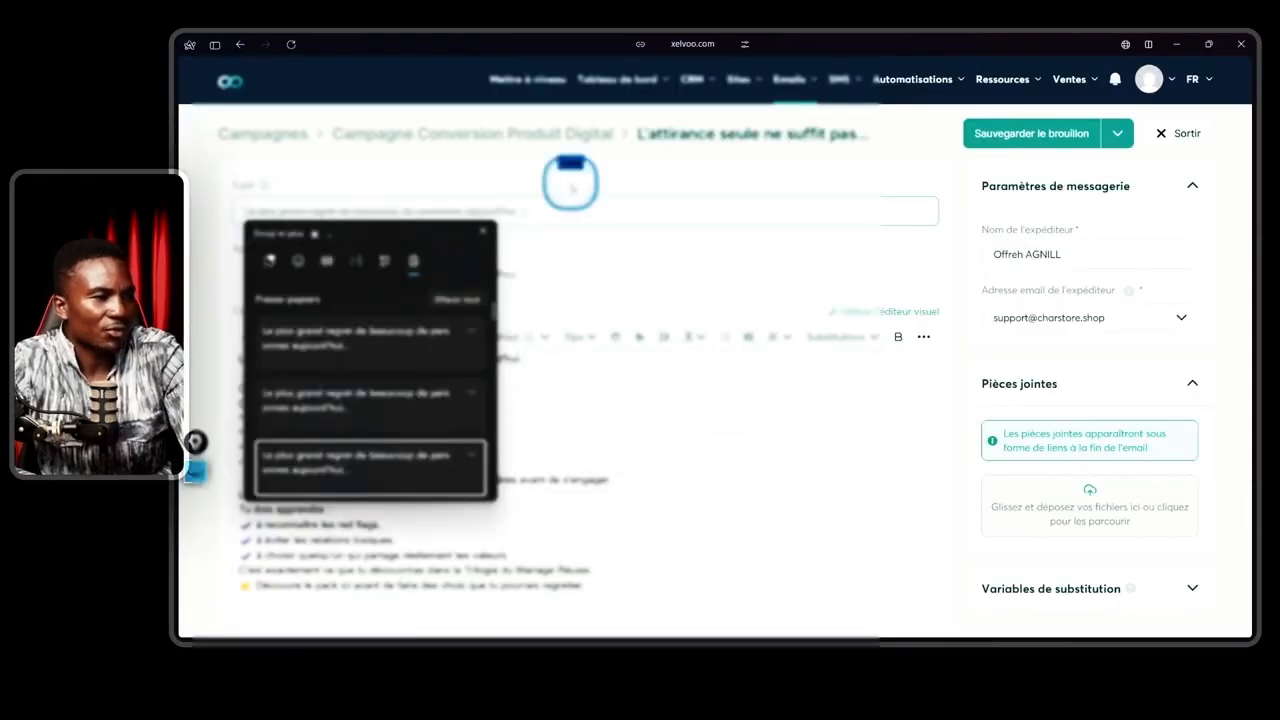
left_click(570, 185)
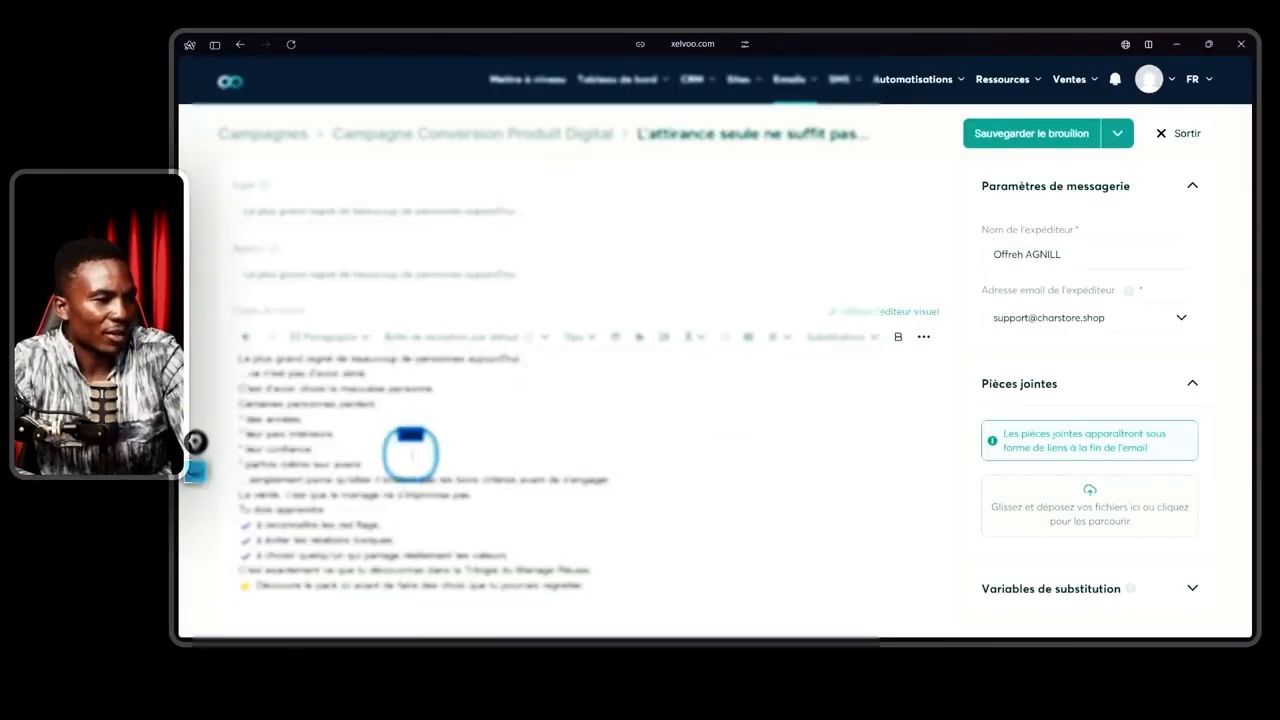
Space out the body's paragraphs and link the closing call-to-action sentence starting with "Découvre le pack ici" to the sales page URL.
scroll(400, 434, "down", 1)
scroll(398, 432, "down", 1)
scroll(326, 354, "up", 1)
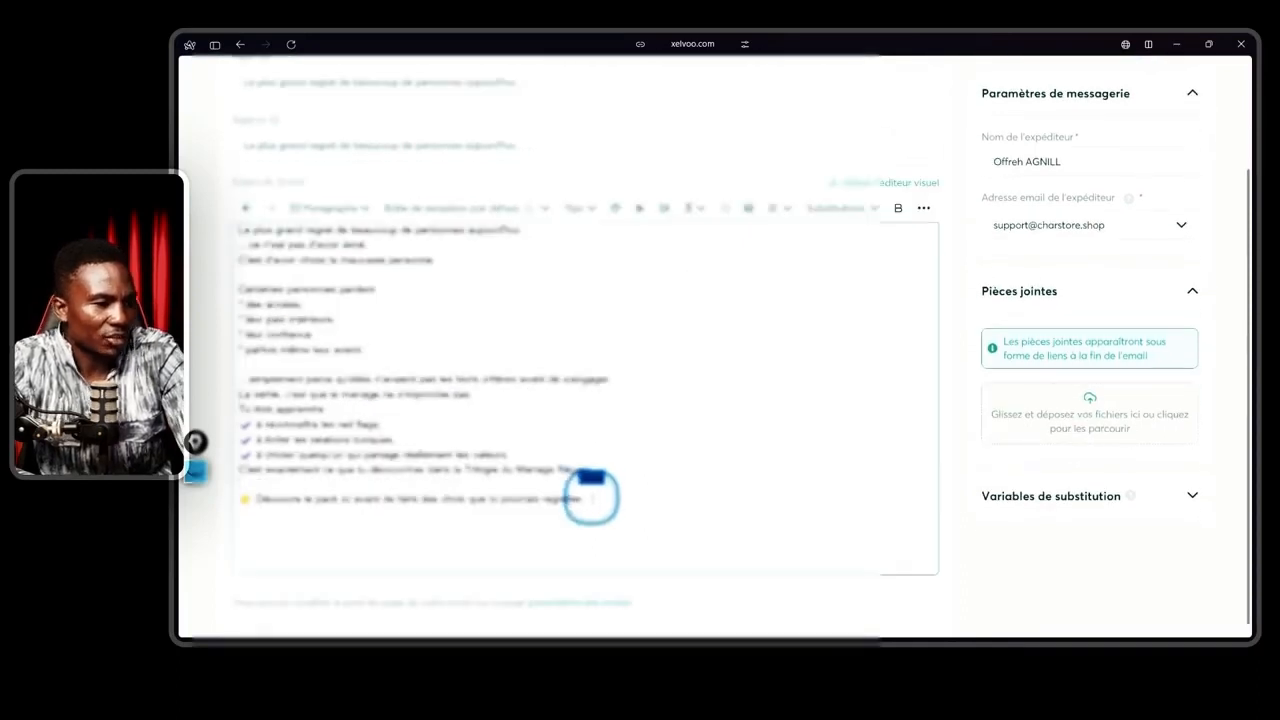
left_click_drag(591, 497, 266, 497)
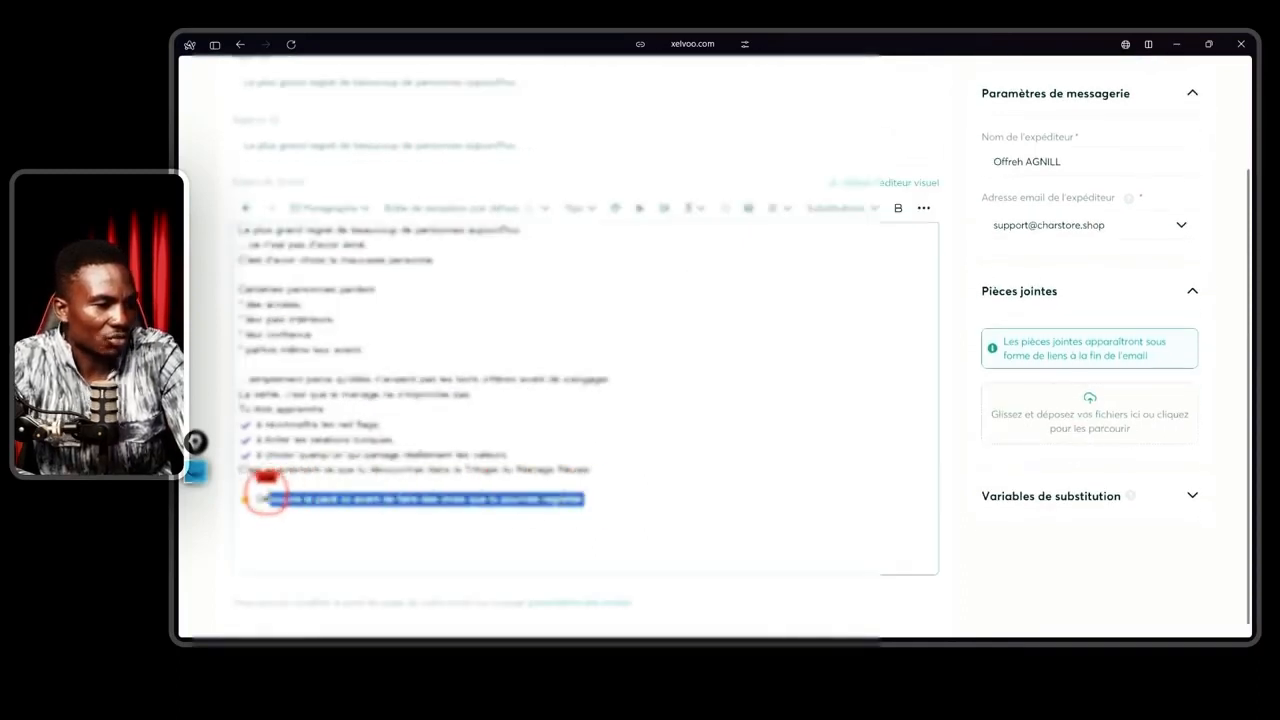
left_click(925, 212)
left_click(822, 352)
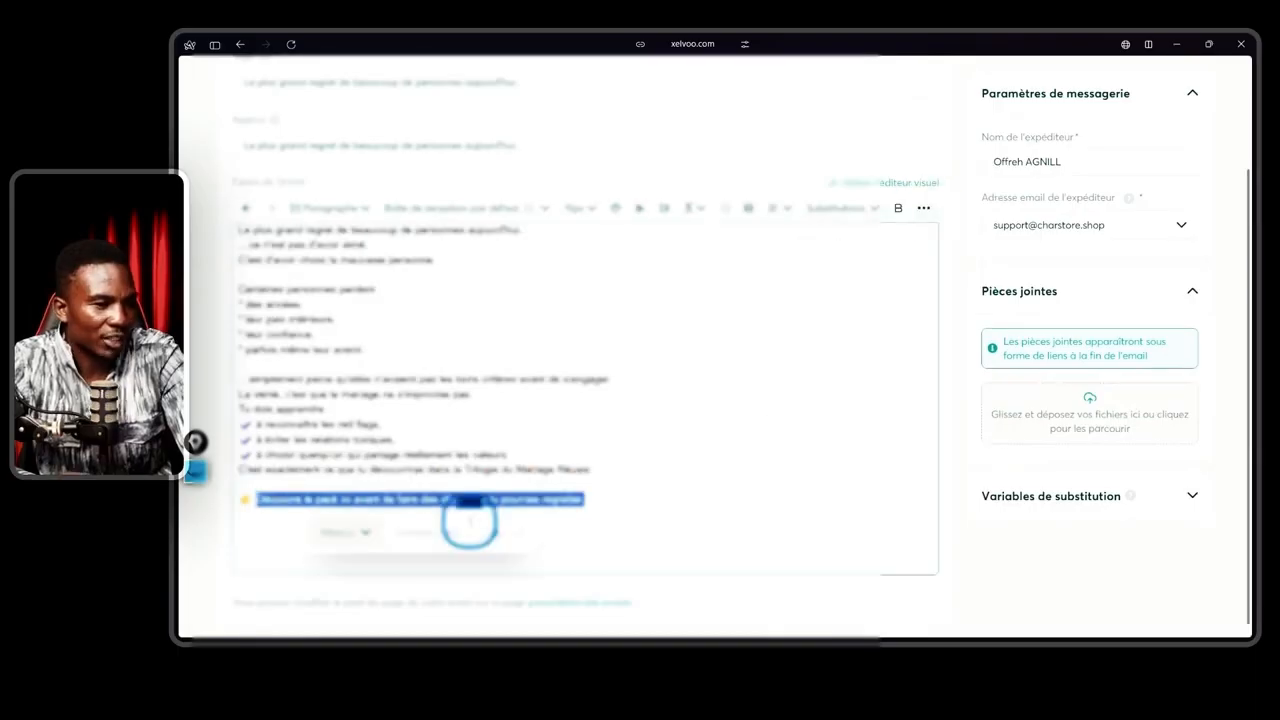
left_click(451, 527)
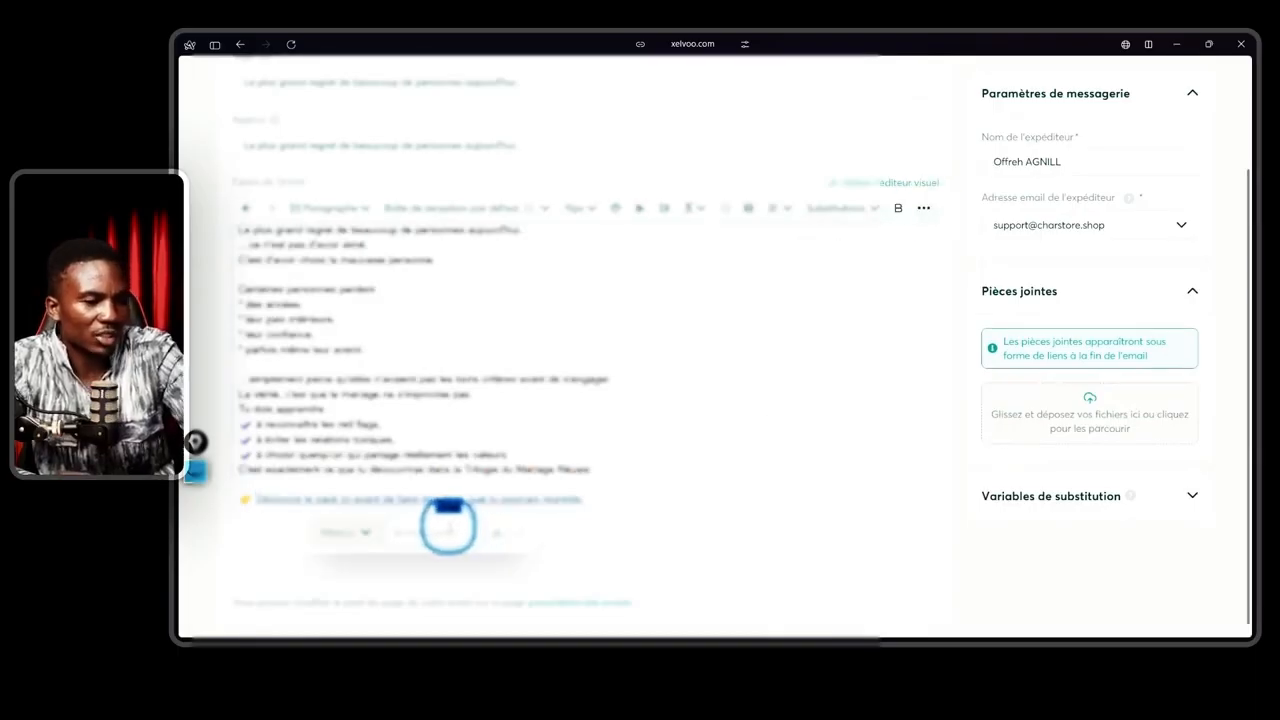
key("super+v")
key("Return")
left_click(520, 533)
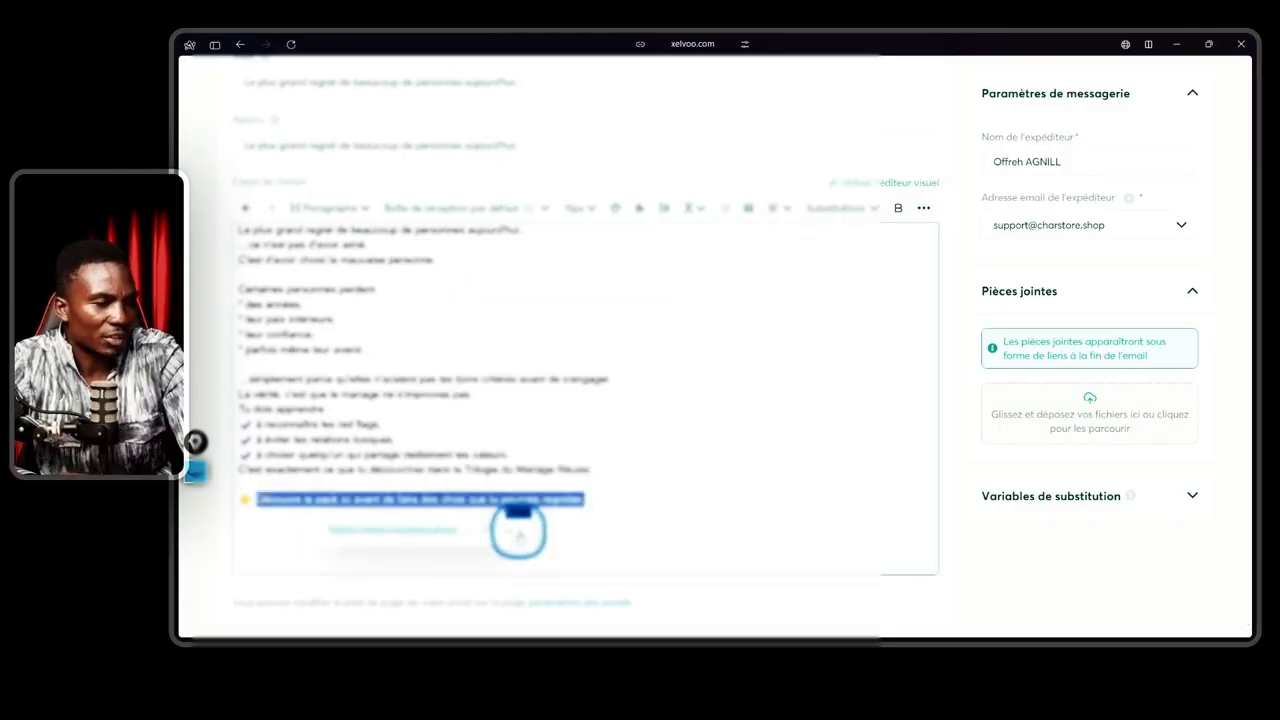
left_click(553, 525)
left_click(606, 484)
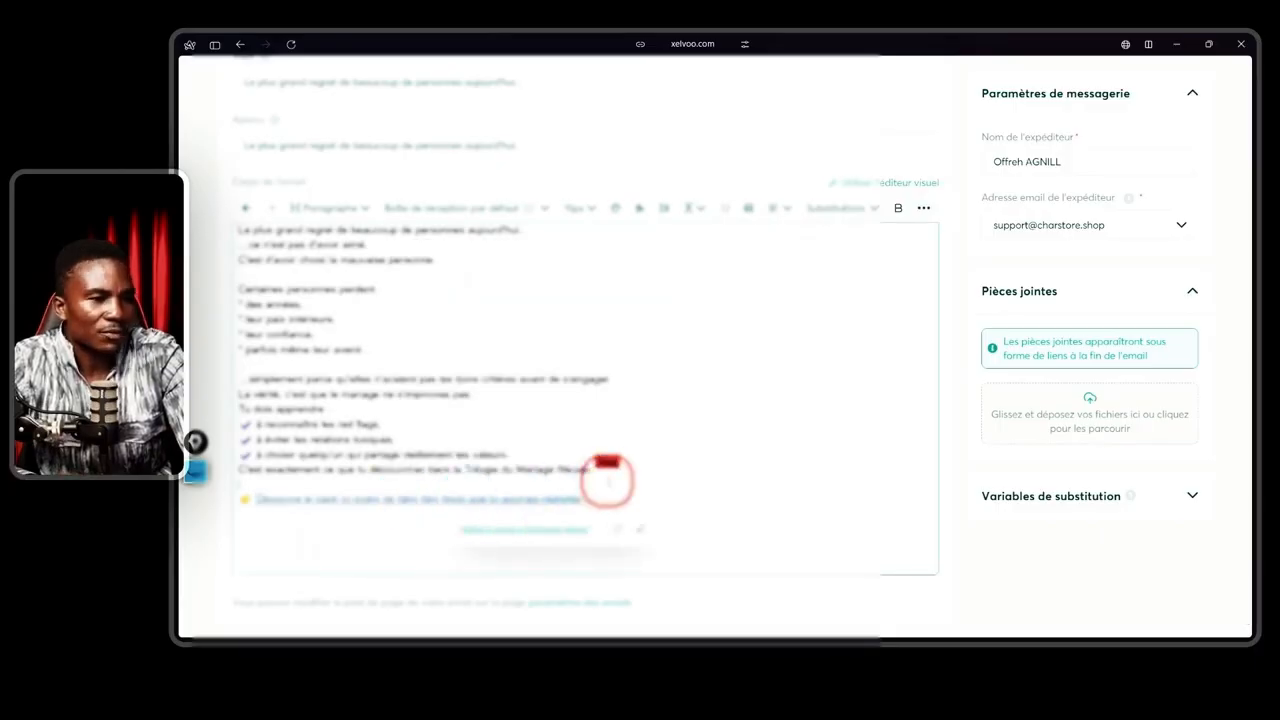
Choose to save and publish the second email, scheduling it after the email "L'attirance seule ne suffit pas...".
scroll(706, 391, "up", 3)
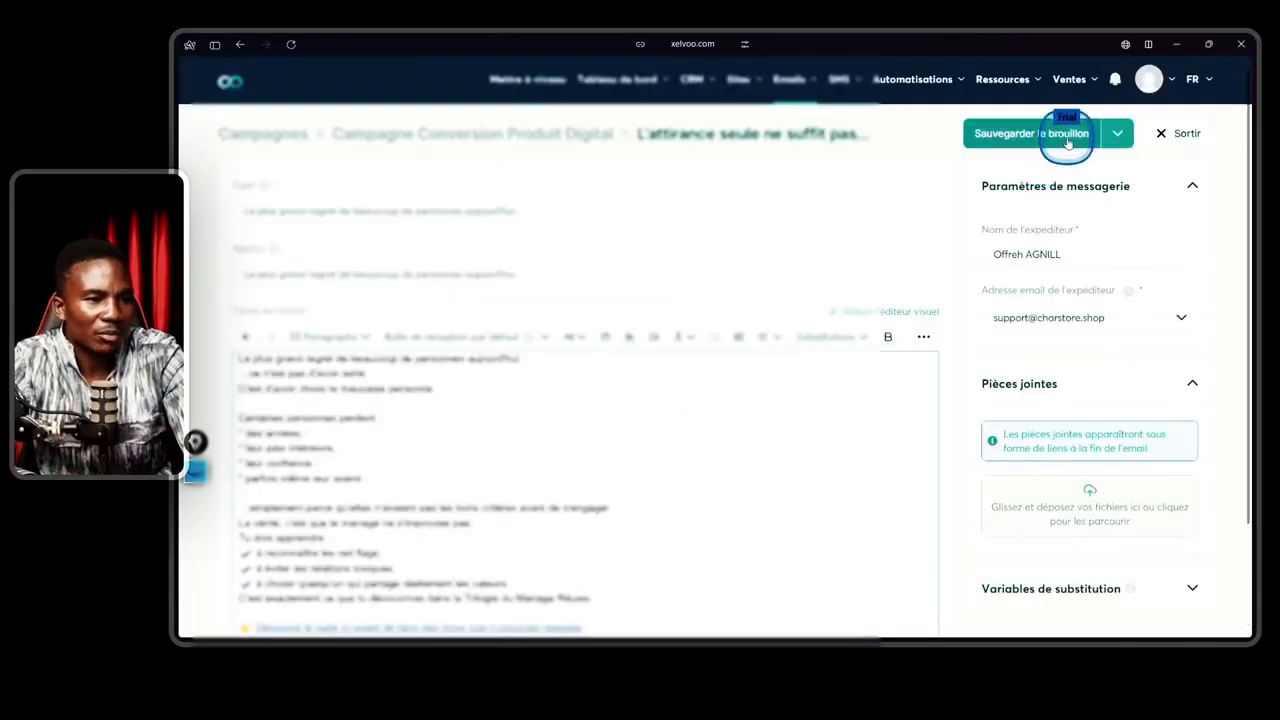
left_click(1122, 134)
left_click(942, 177)
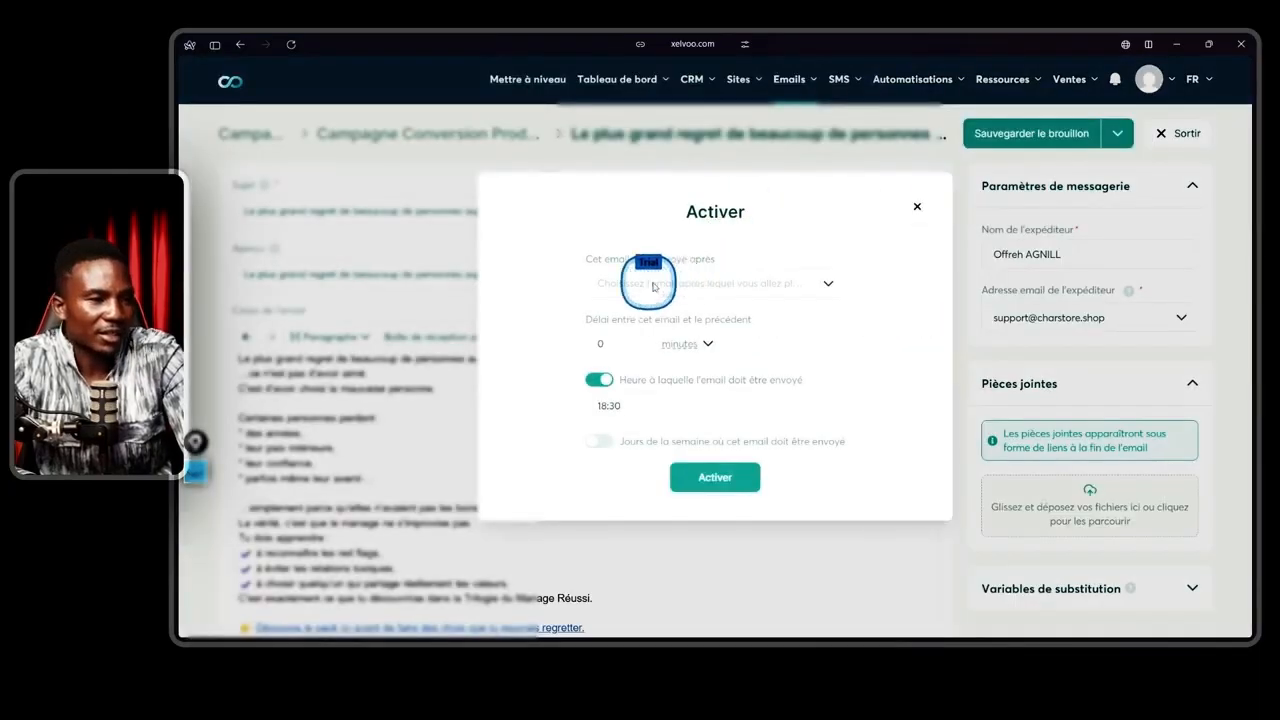
left_click_drag(586, 260, 667, 258)
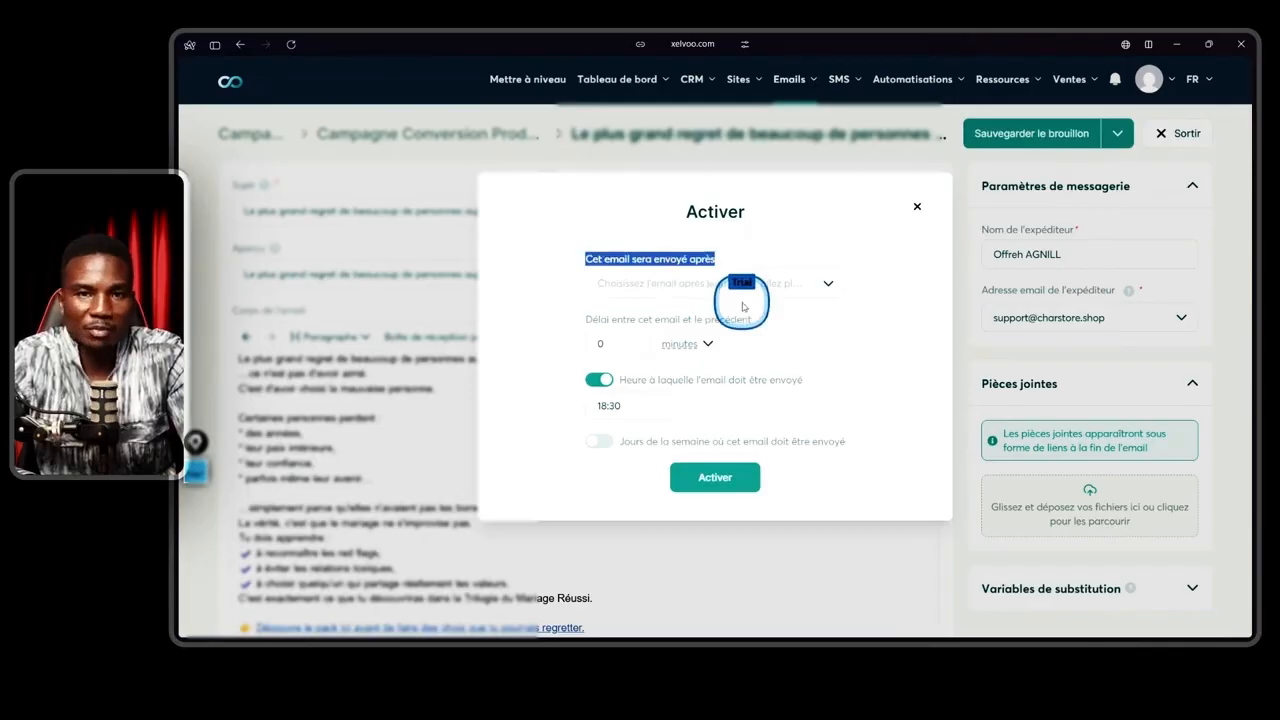
left_click(829, 285)
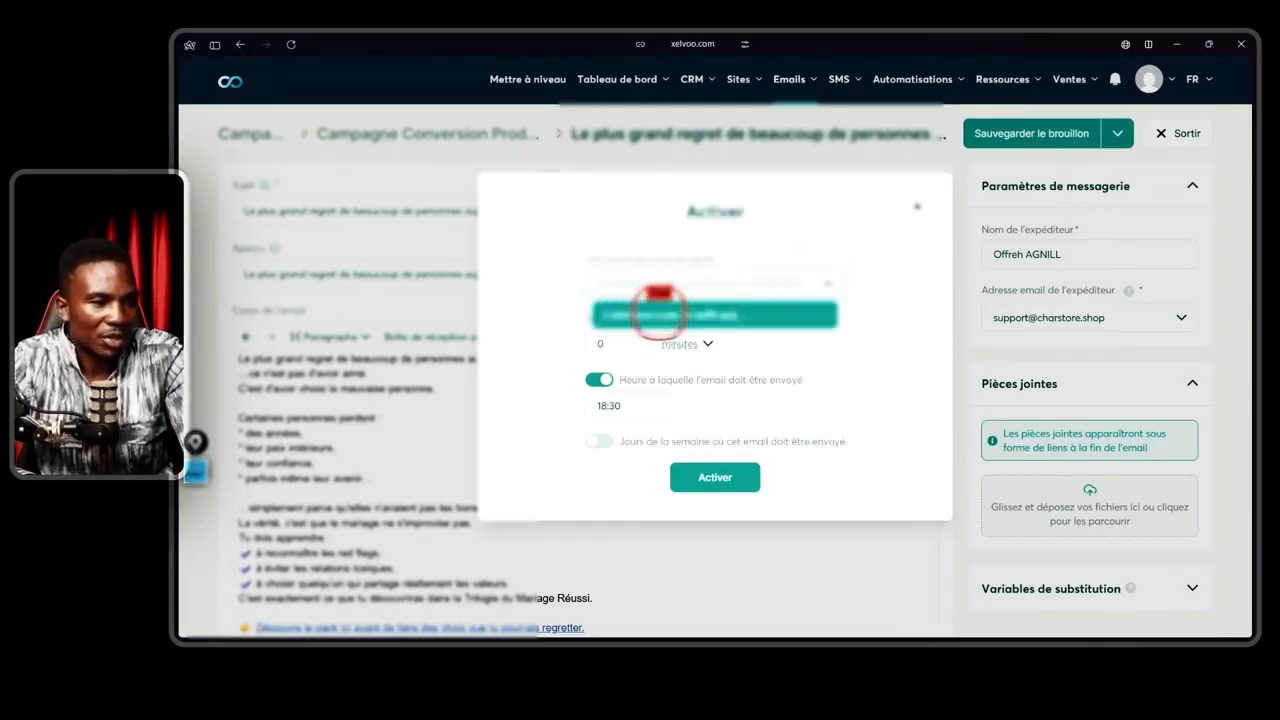
left_click(659, 314)
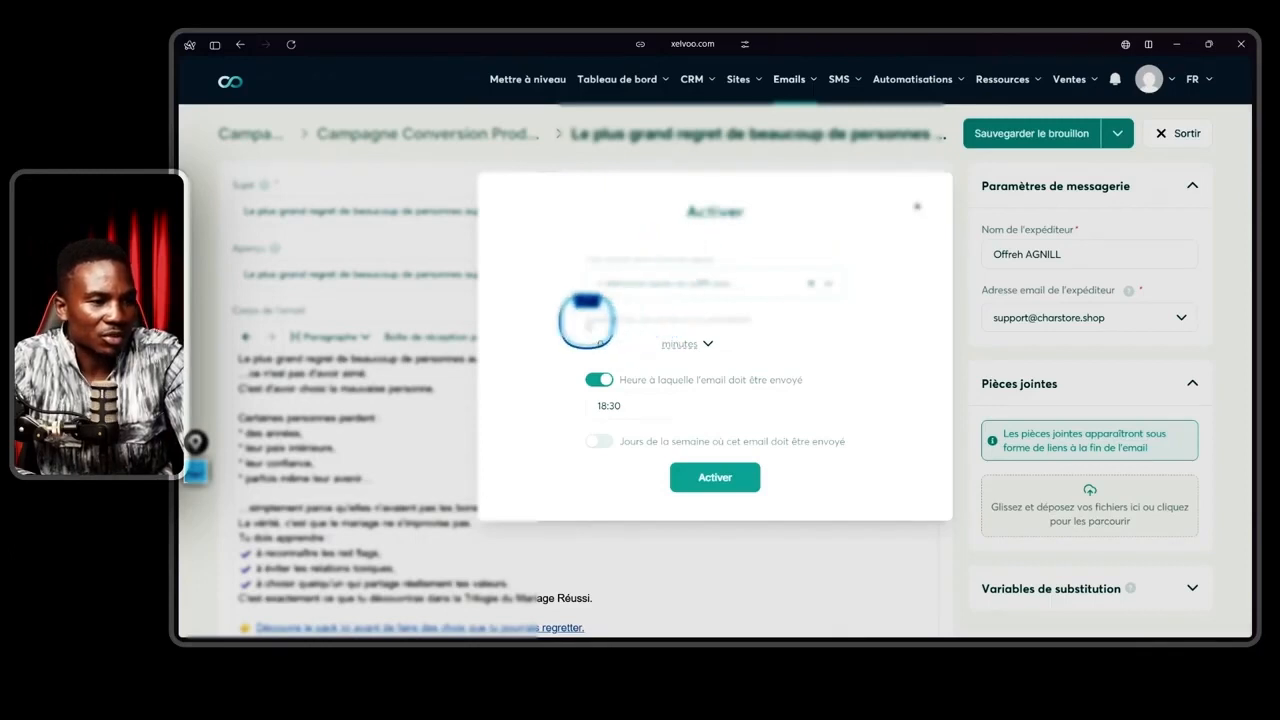
Set the delay from the previous email to 2 days (jours), keep the 18:30 sending time and activate the email.
left_click_drag(590, 321, 735, 318)
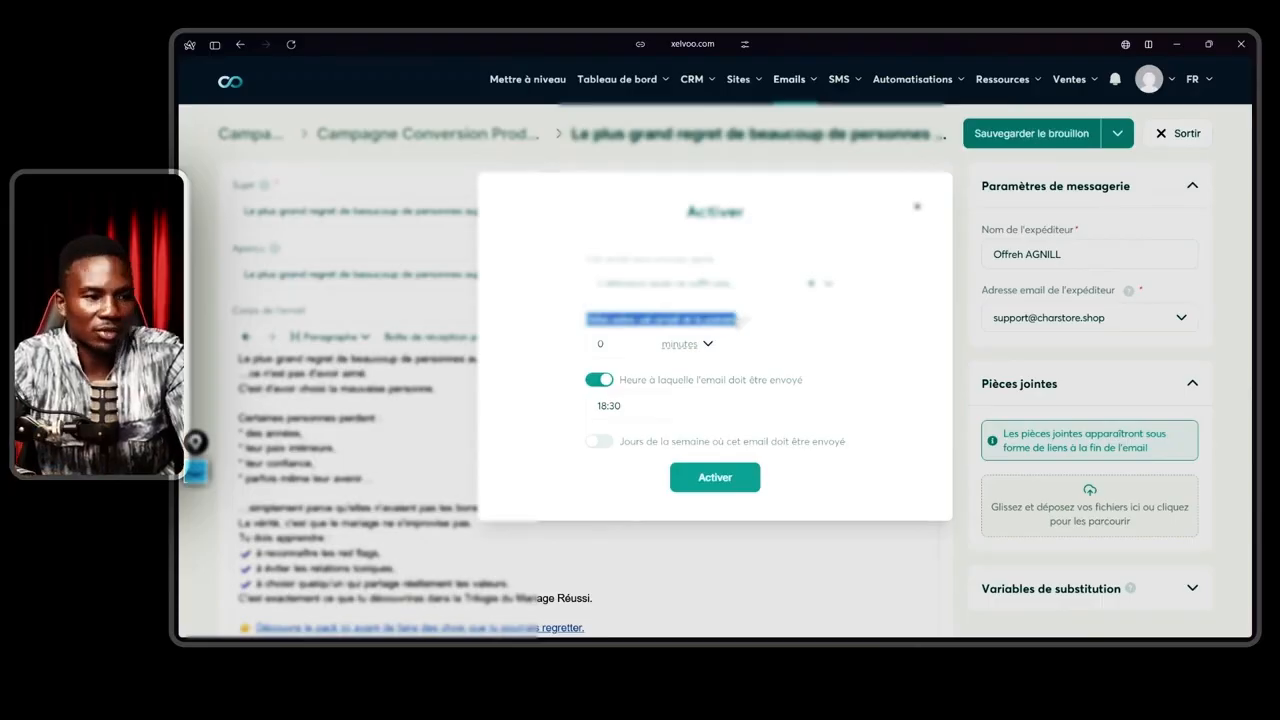
double_click(590, 344)
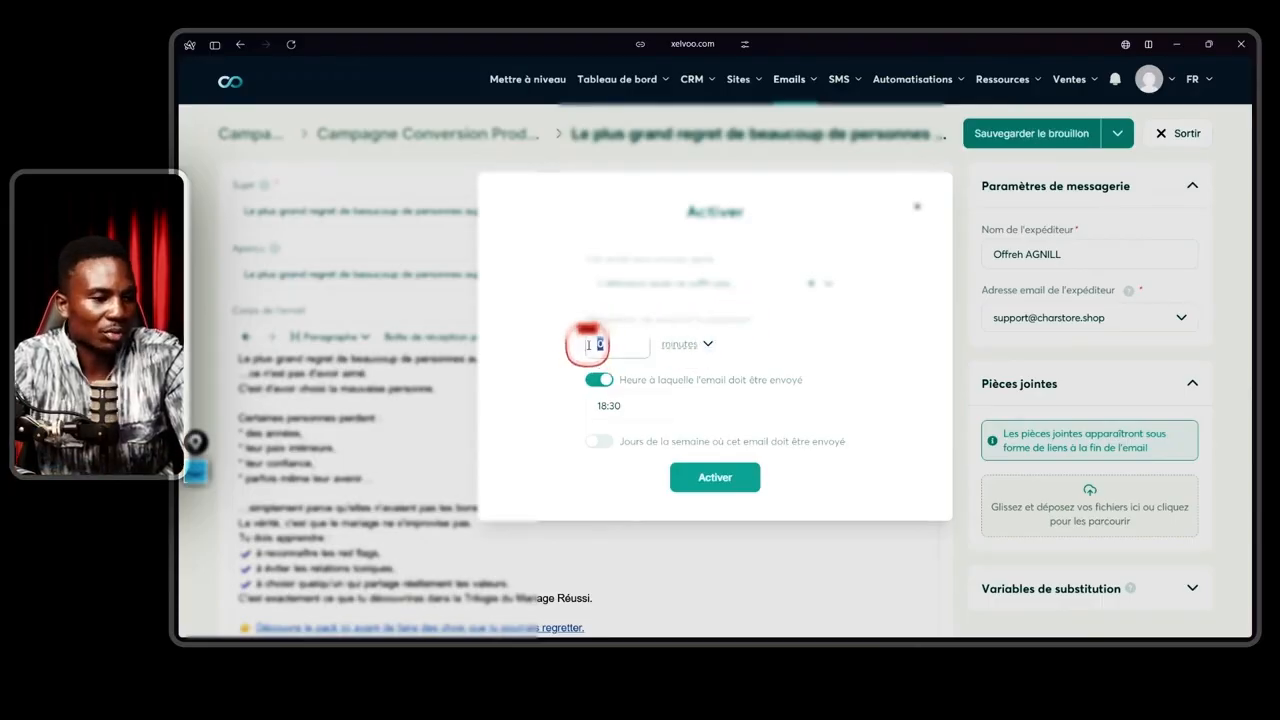
left_click(710, 346)
left_click(710, 346)
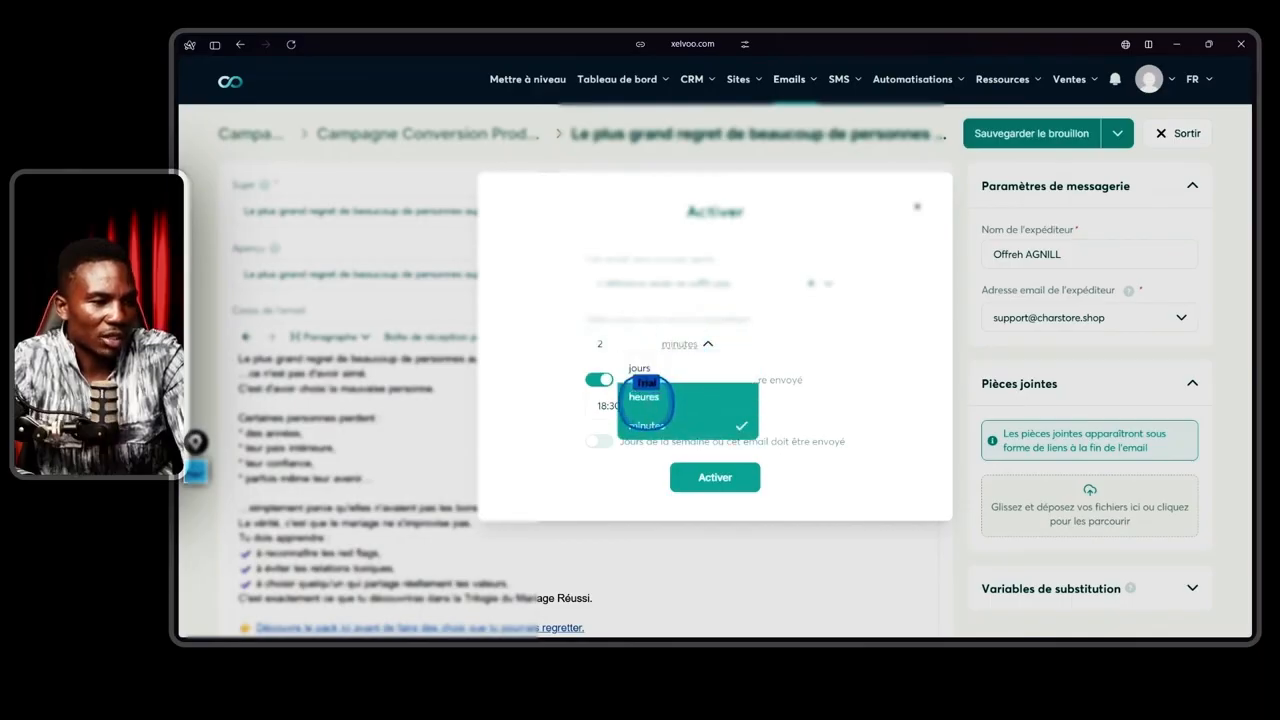
left_click(645, 365)
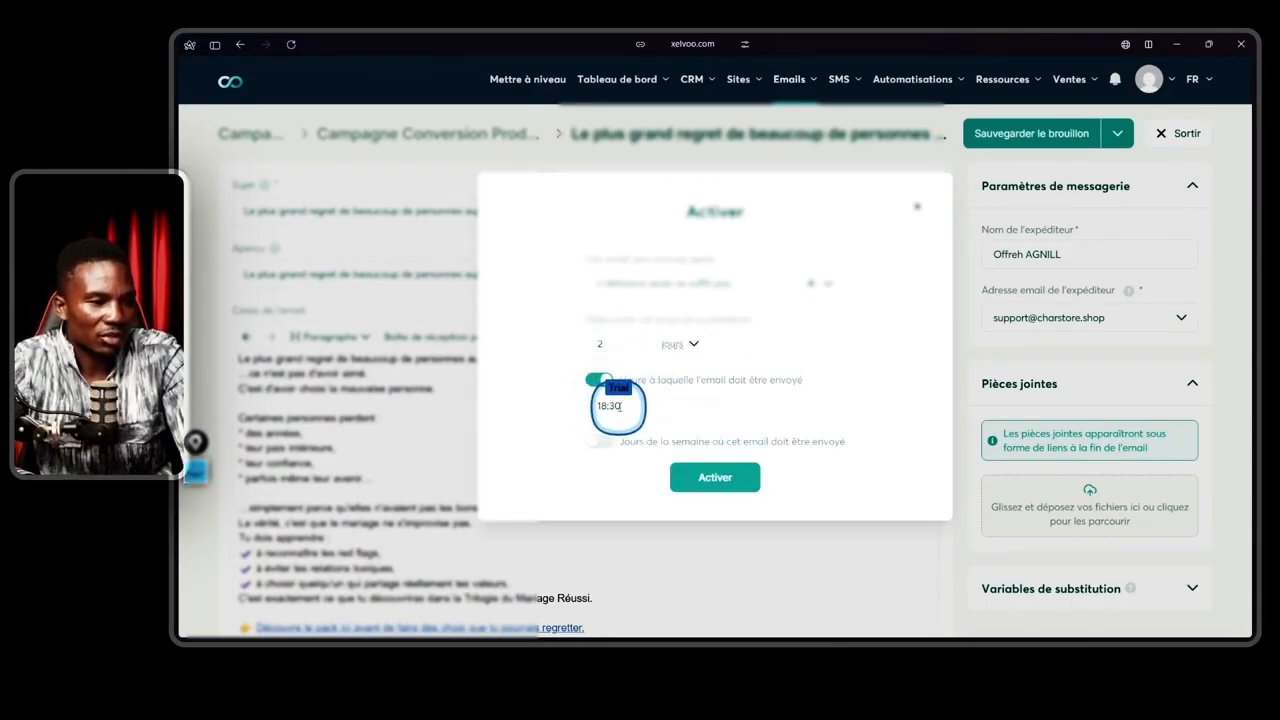
left_click(705, 475)
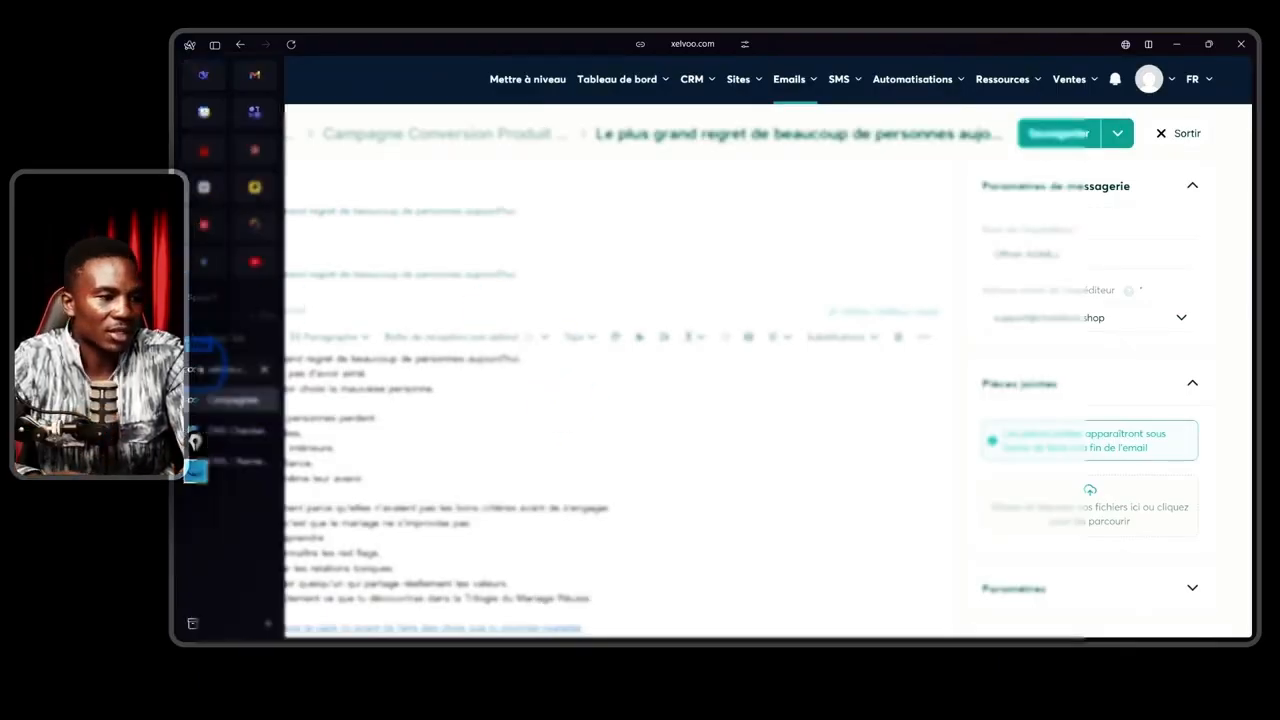
Open Email #3 on the resources page and look through the remaining email templates.
left_click(200, 369)
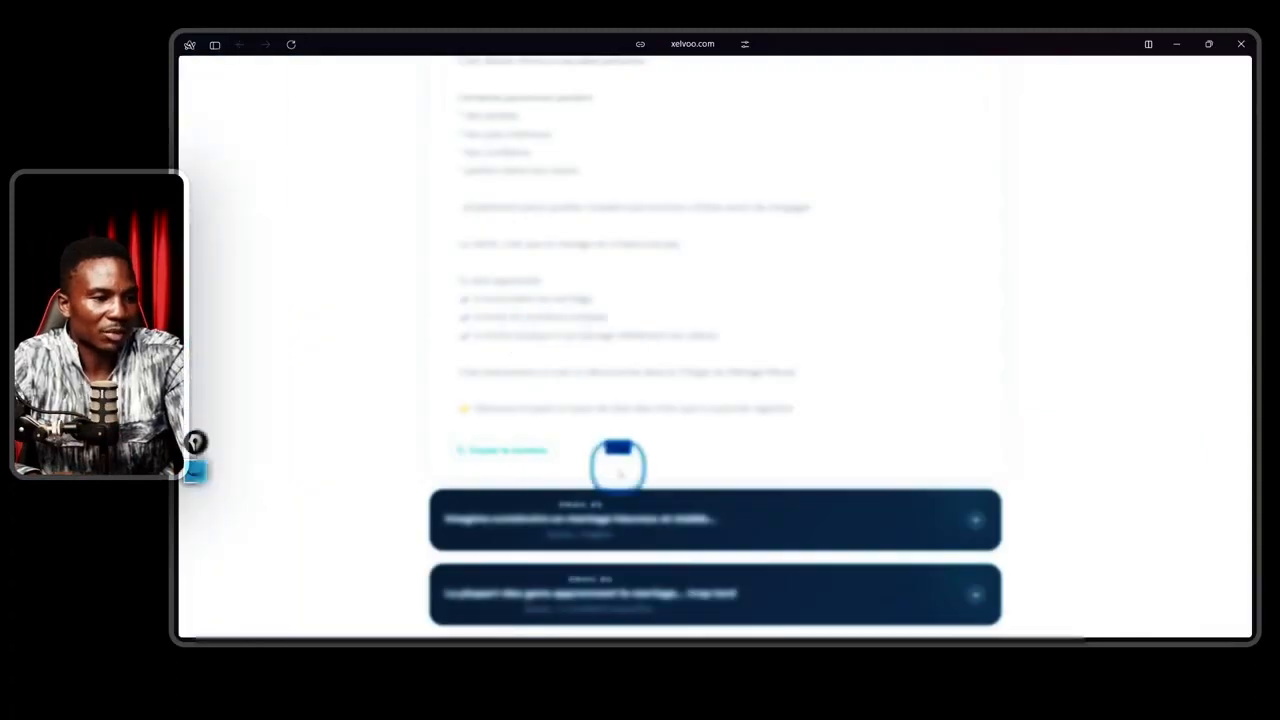
scroll(614, 457, "down", 3)
left_click(600, 293)
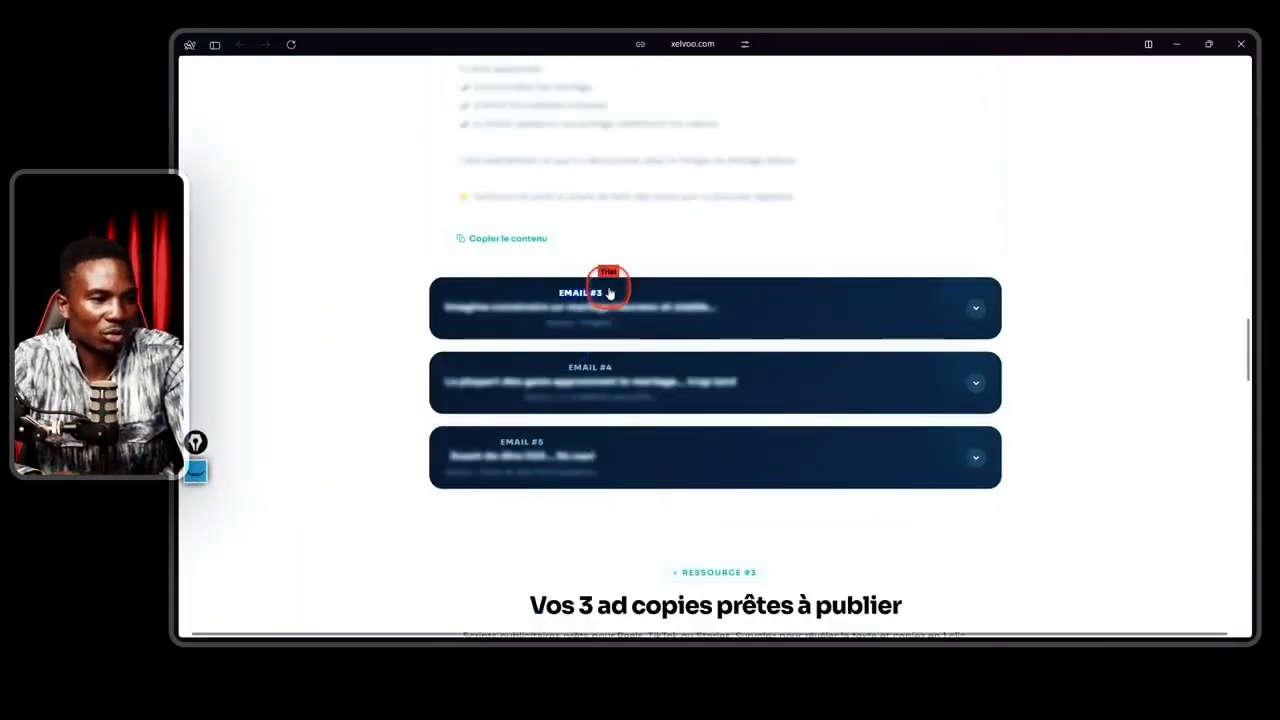
scroll(572, 398, "down", 3)
scroll(572, 397, "down", 3)
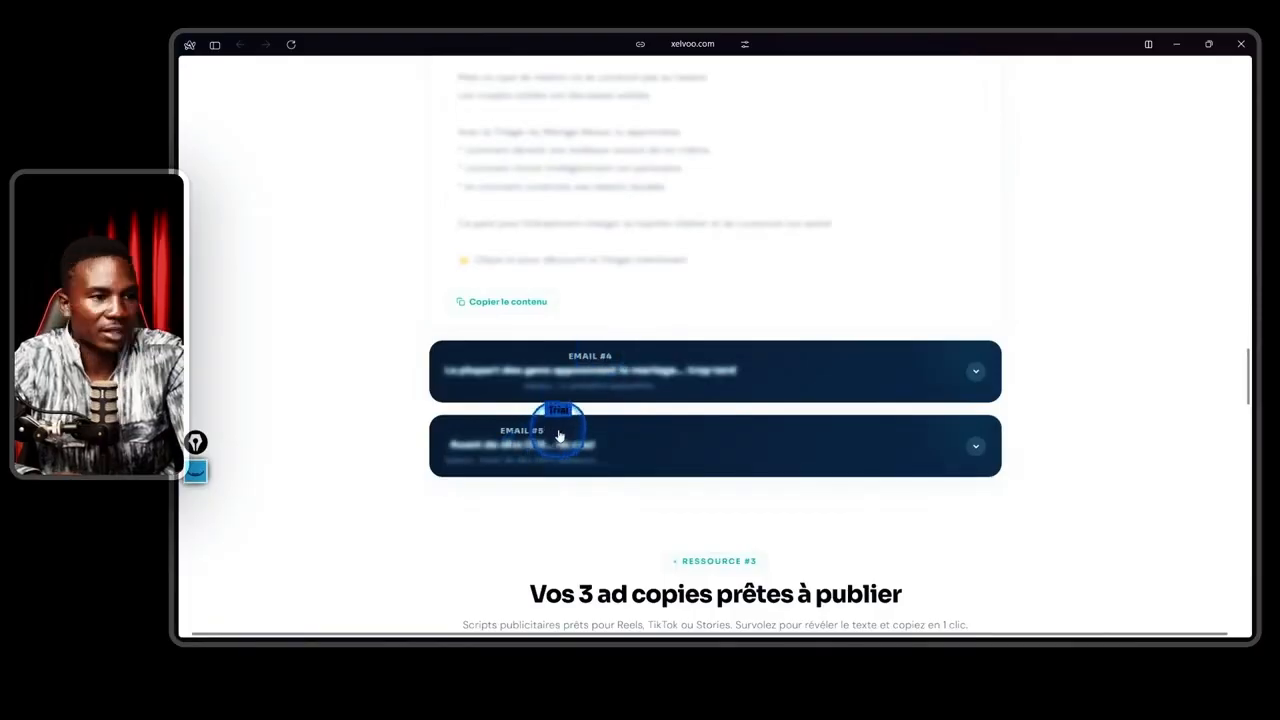
scroll(560, 428, "up", 8)
mouse_move(182, 337)
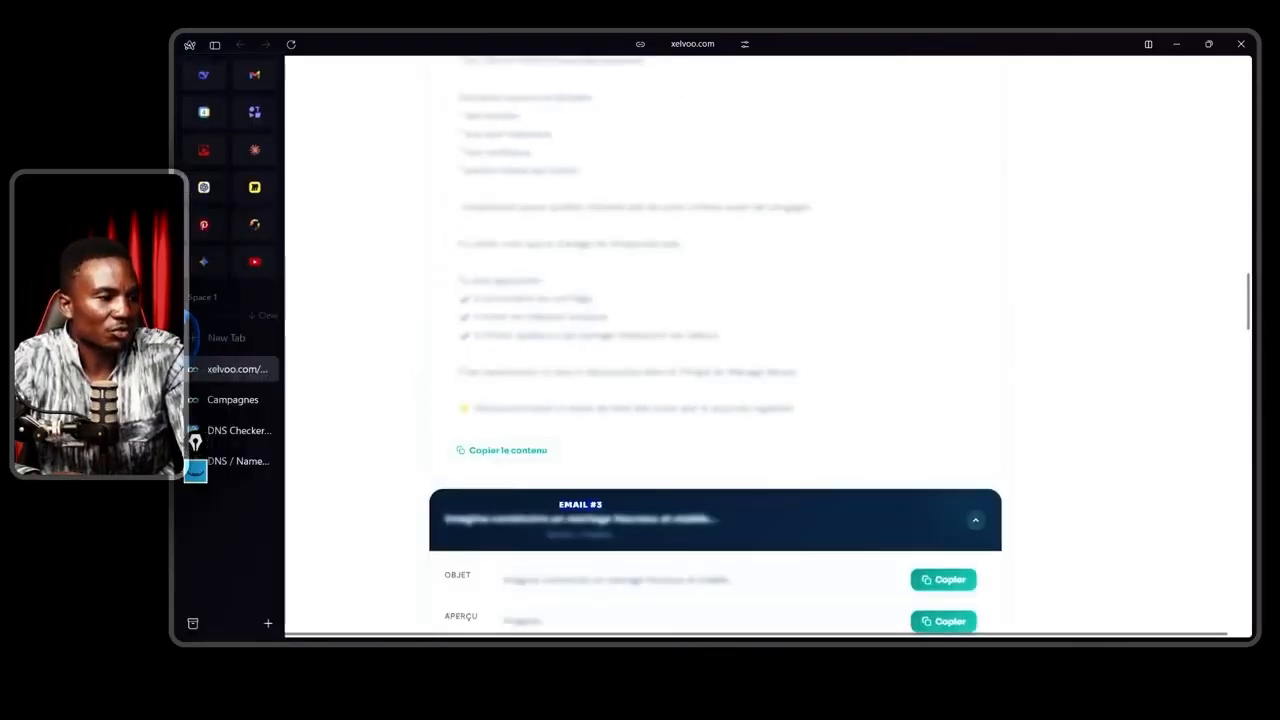
Return to the email list of "Campagne Conversion Produit Digital" to review its emails.
left_click(226, 399)
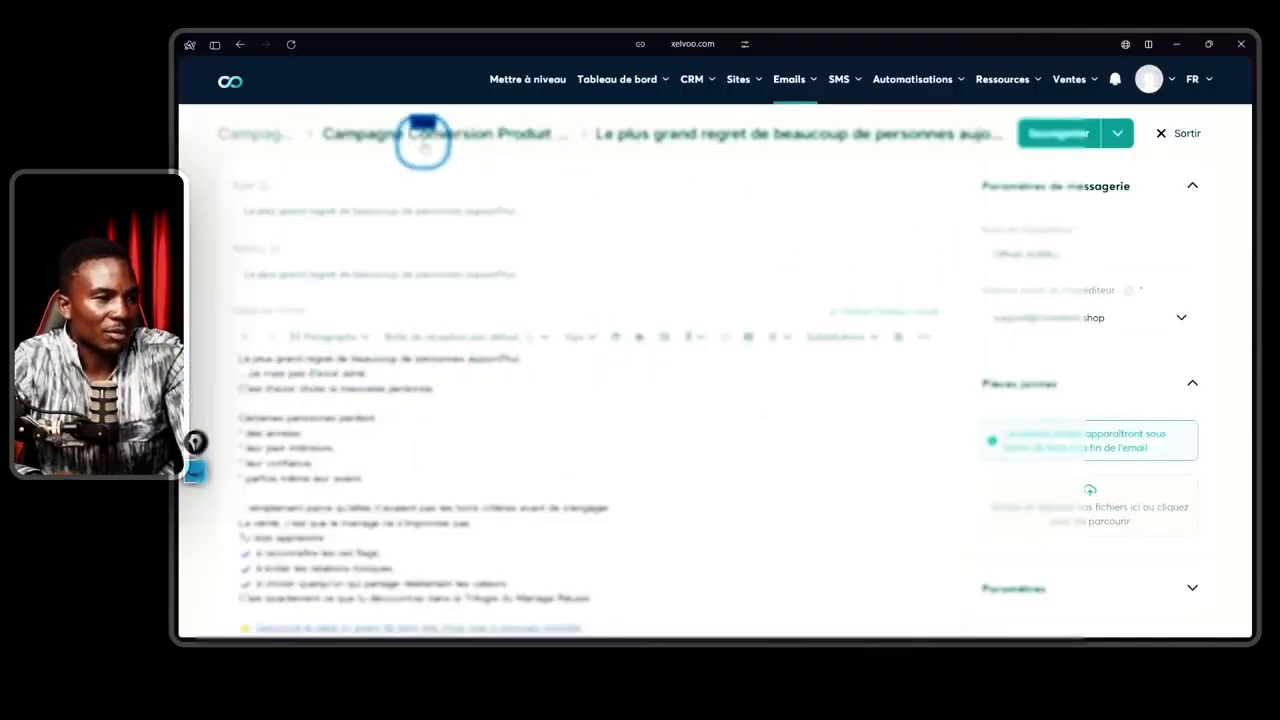
left_click(438, 133)
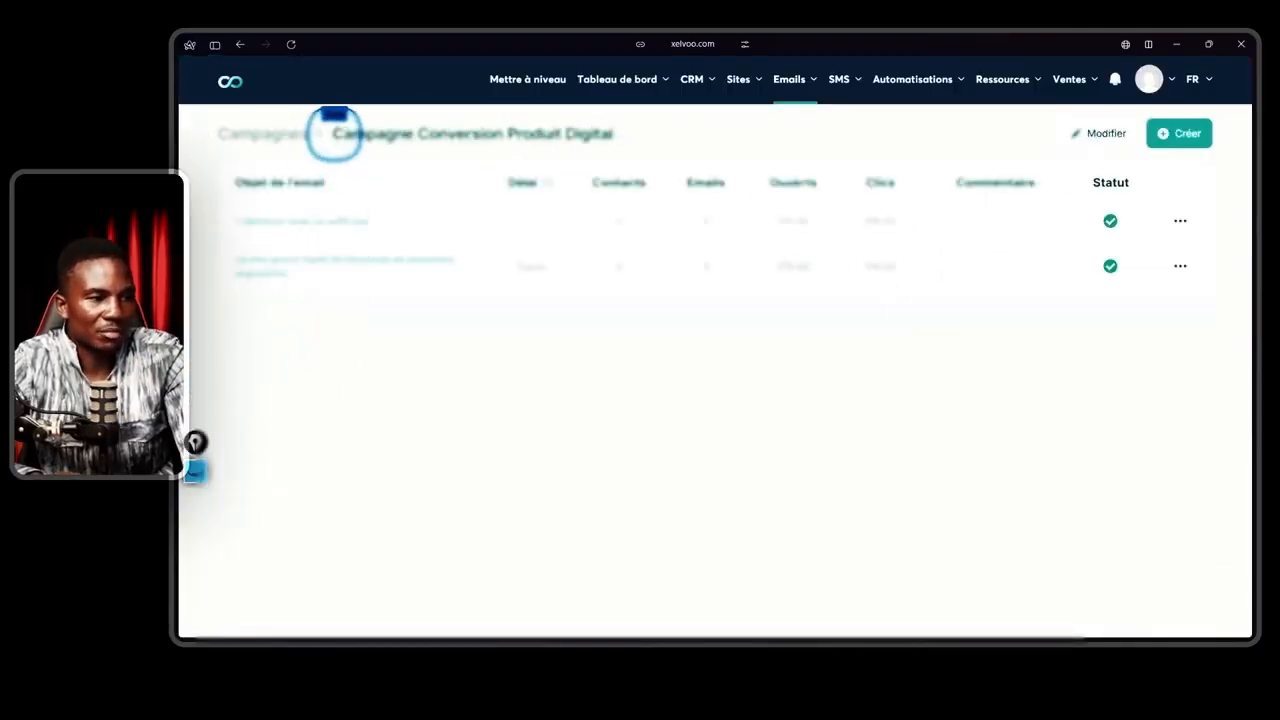
left_click_drag(334, 135, 614, 133)
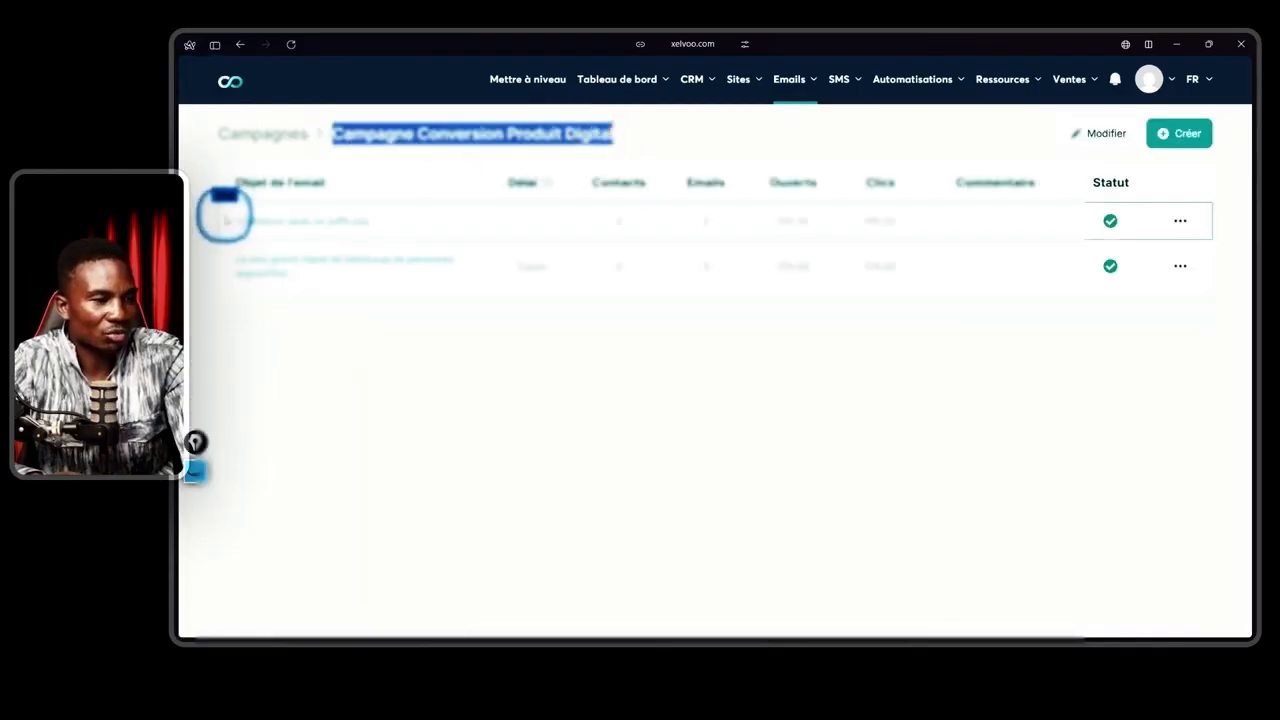